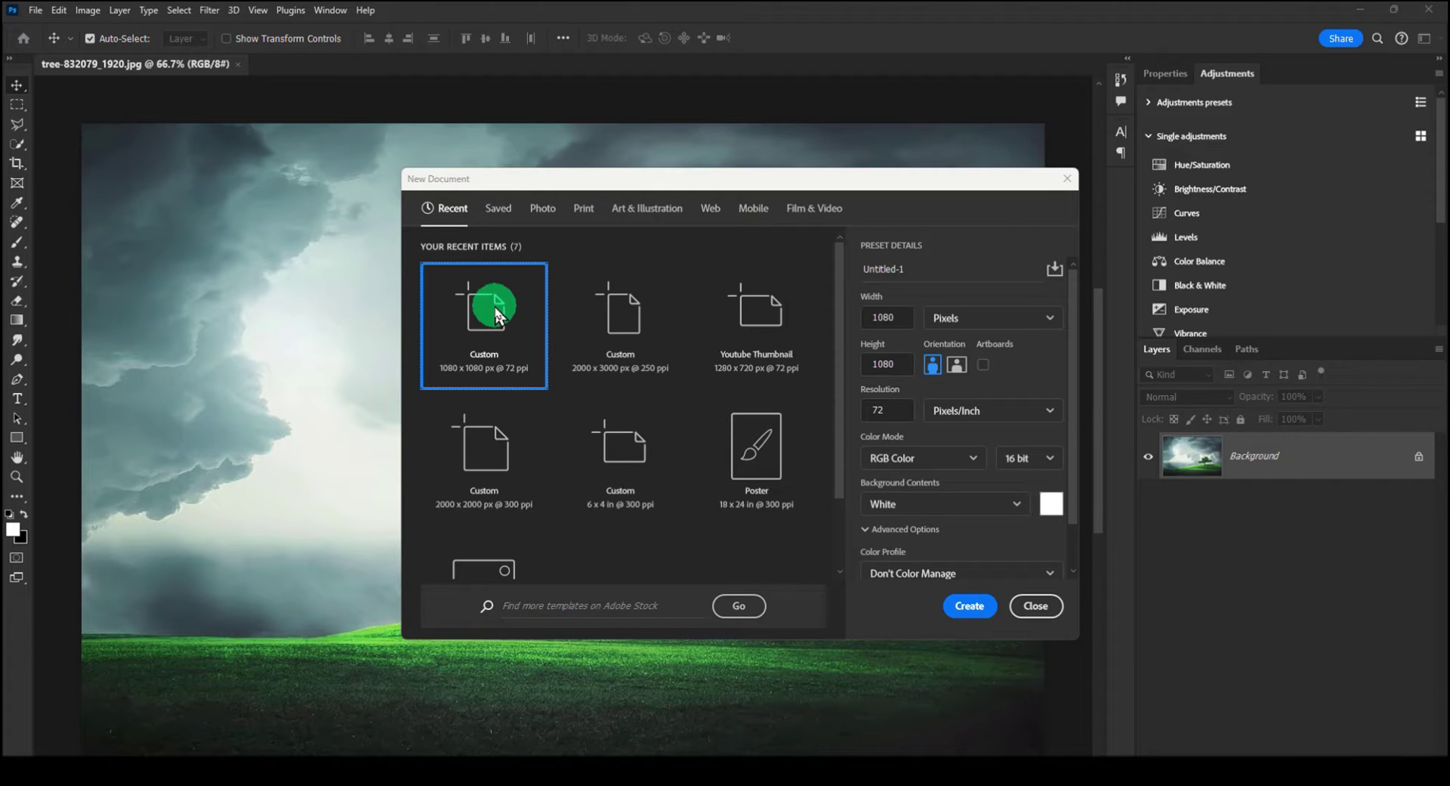
Create a 1080 × 1080 px, 72 ppi, 16-bit RGB document with a white background.
click(873, 318)
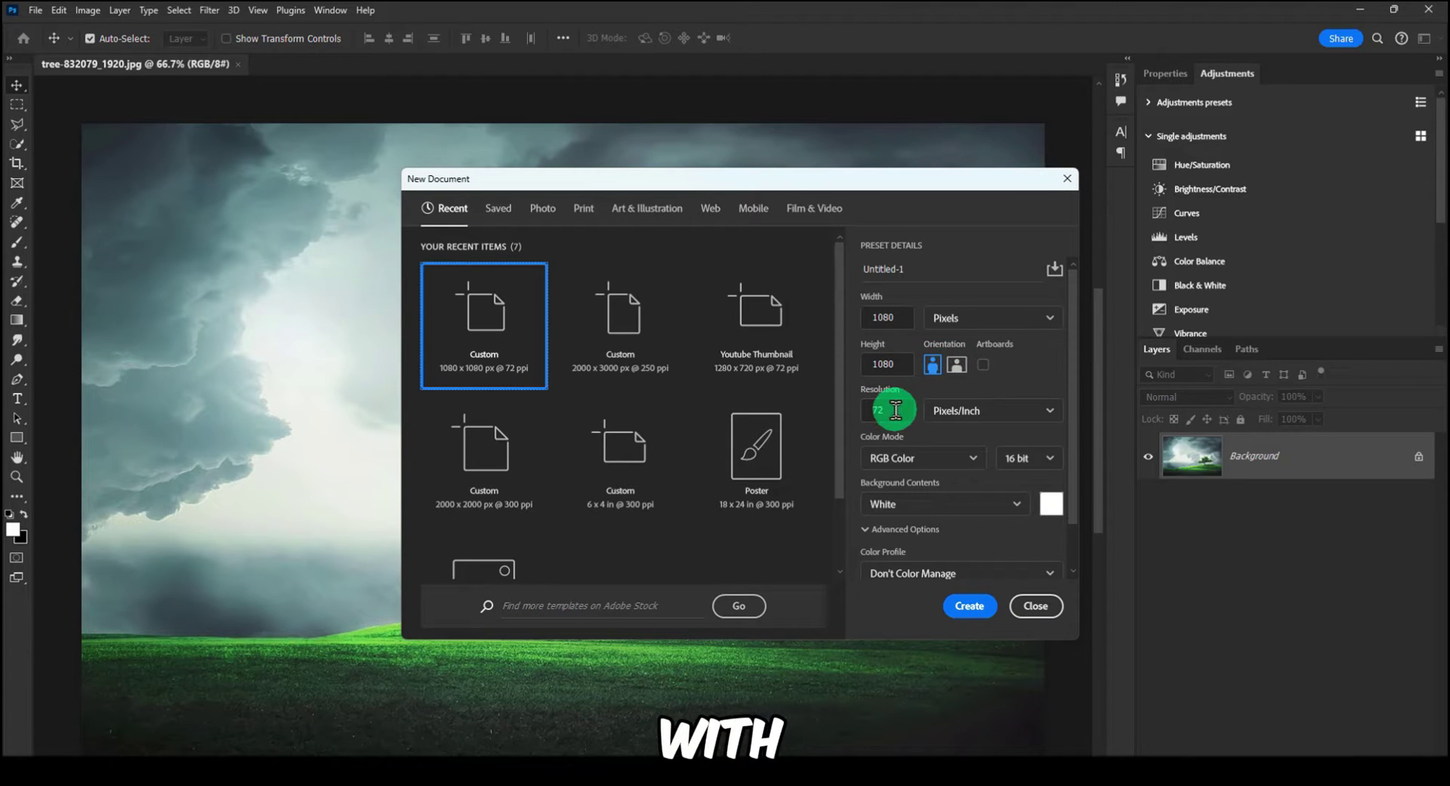
click(939, 411)
click(951, 319)
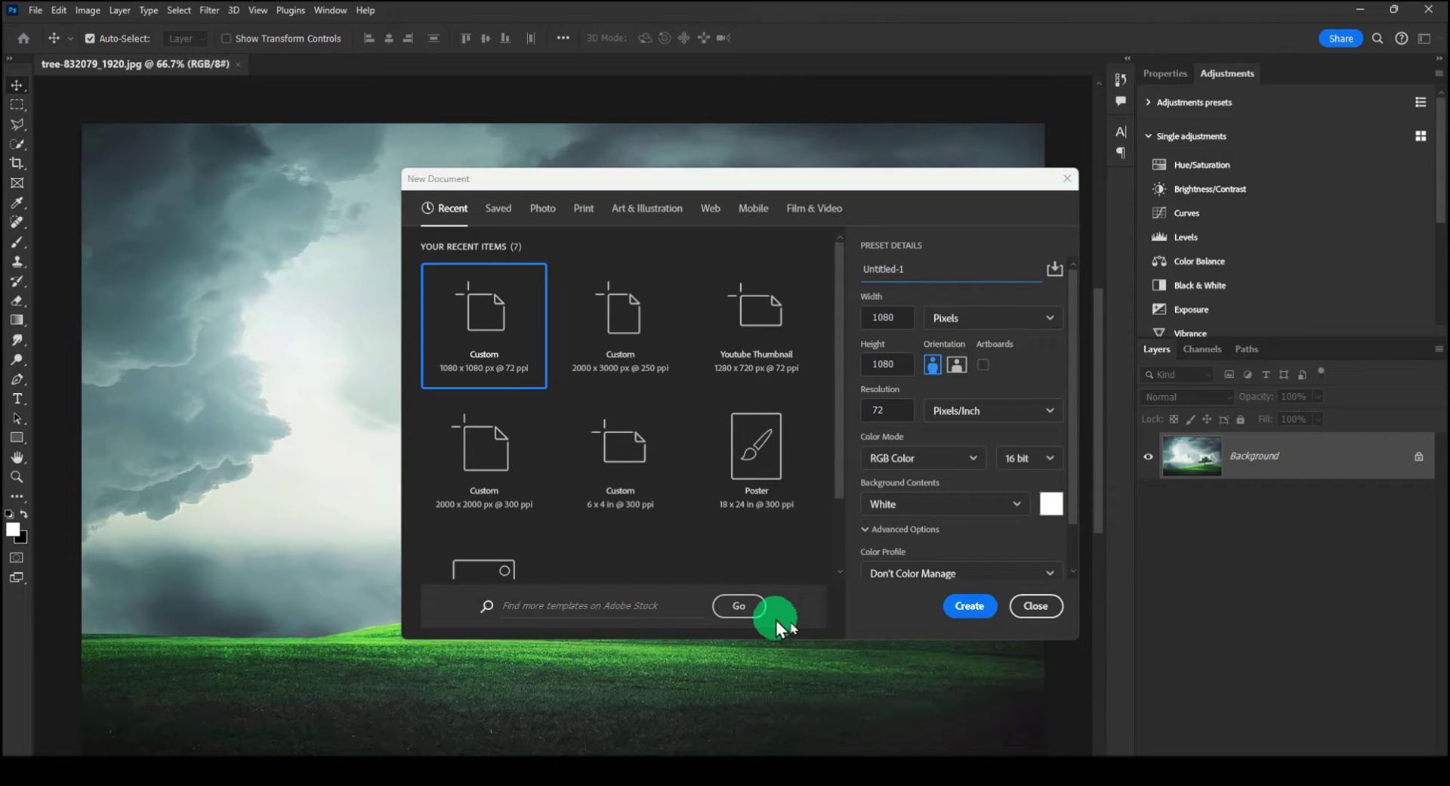
click(950, 238)
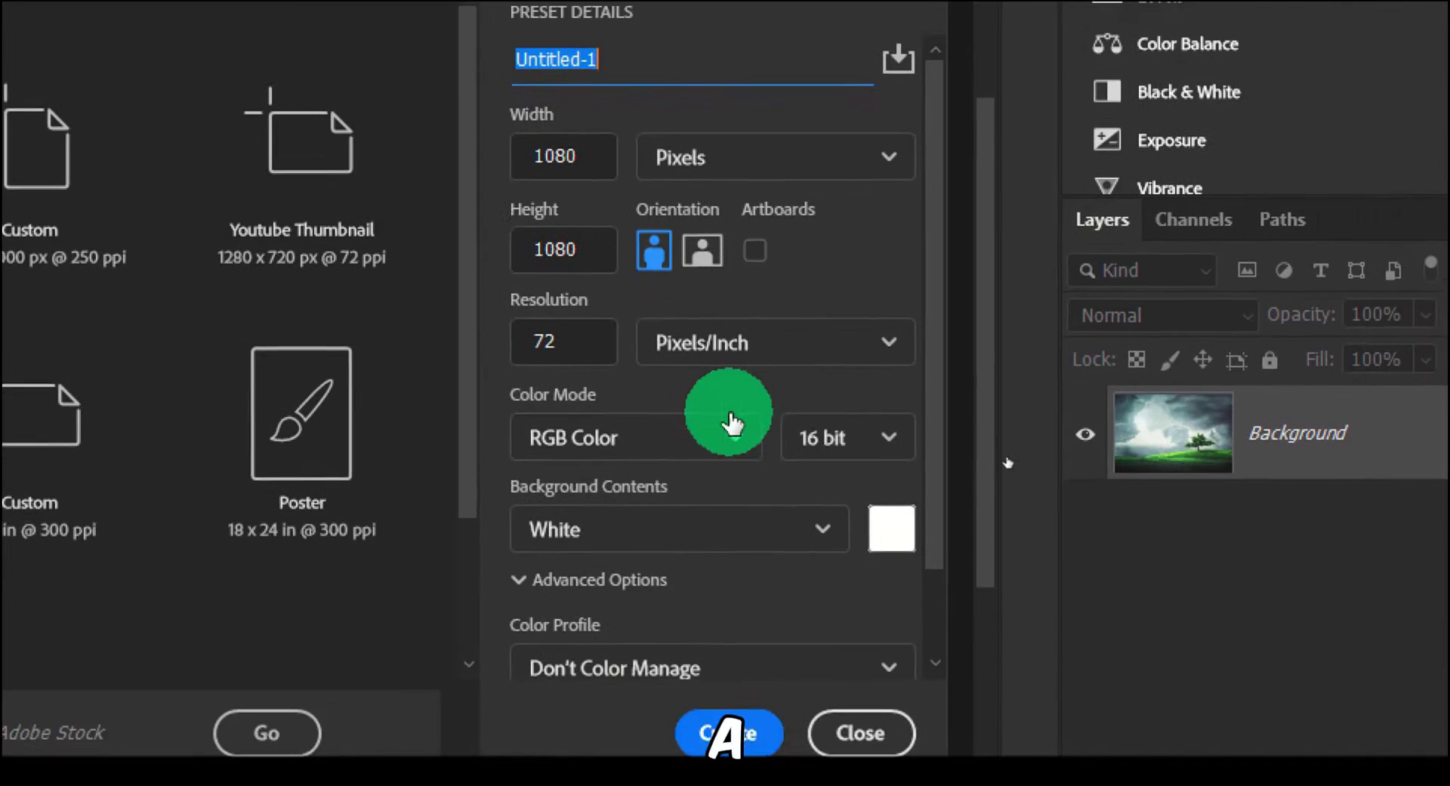
click(891, 604)
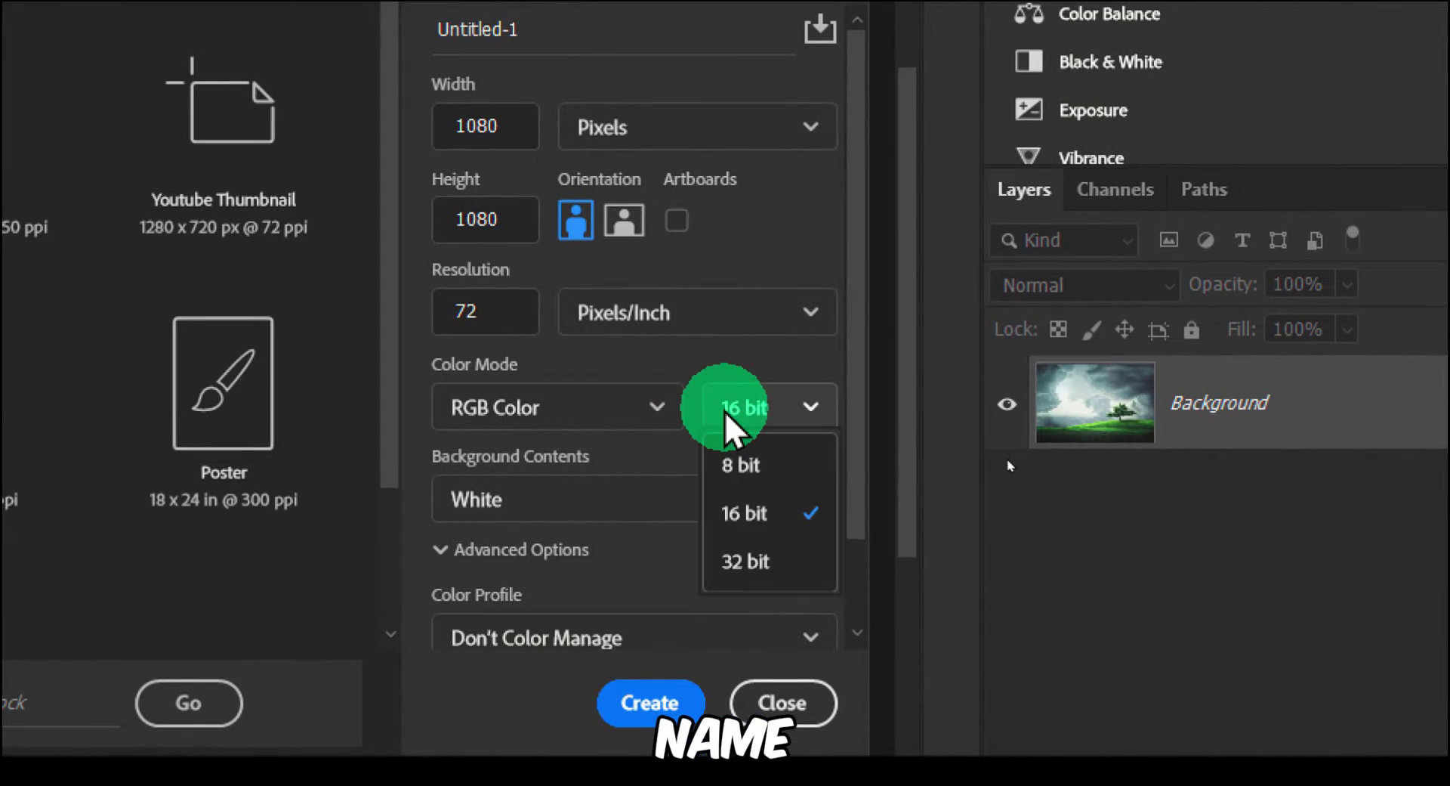
click(635, 384)
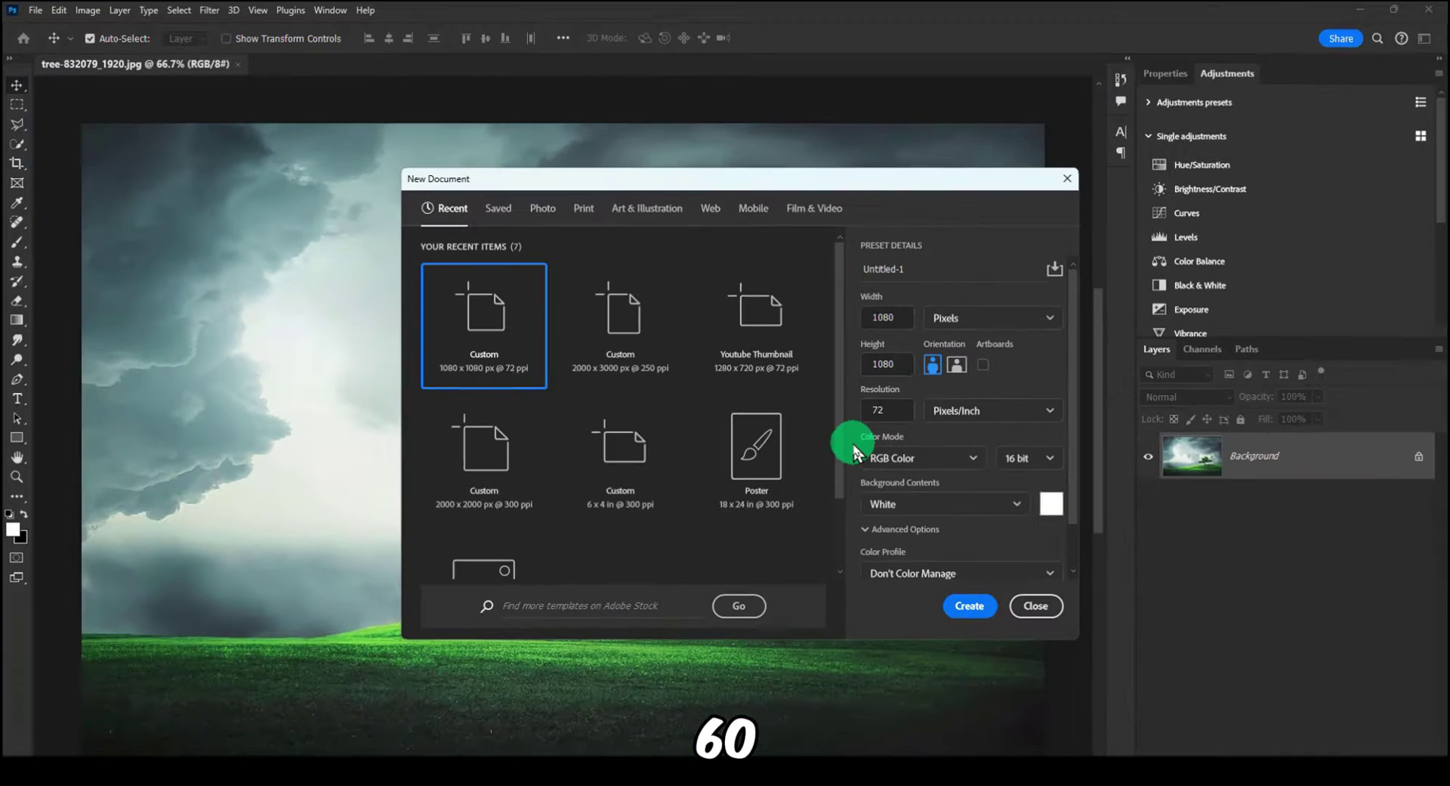
click(967, 605)
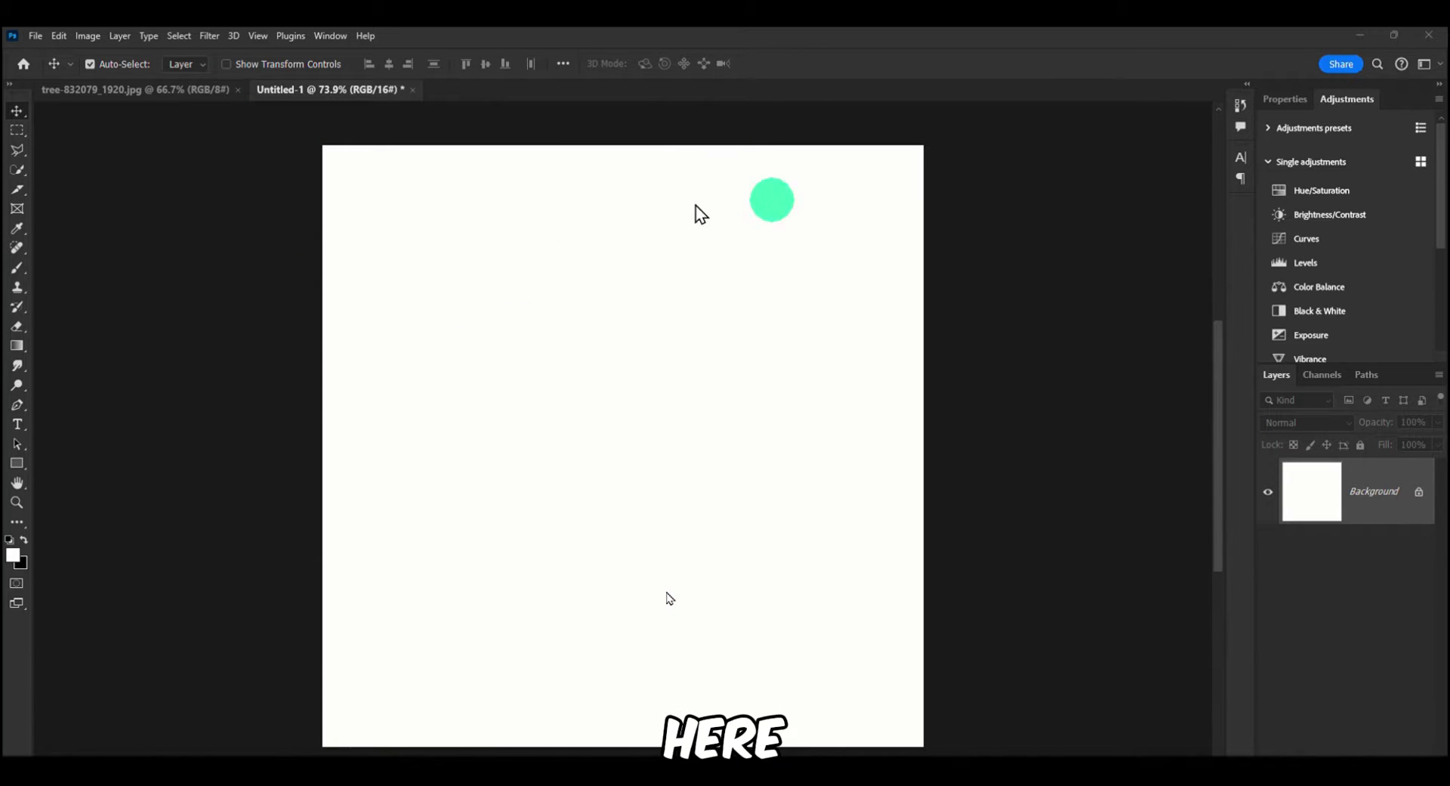
Bring up the View menu's Guides submenu over the blank Untitled-1 canvas.
click(257, 38)
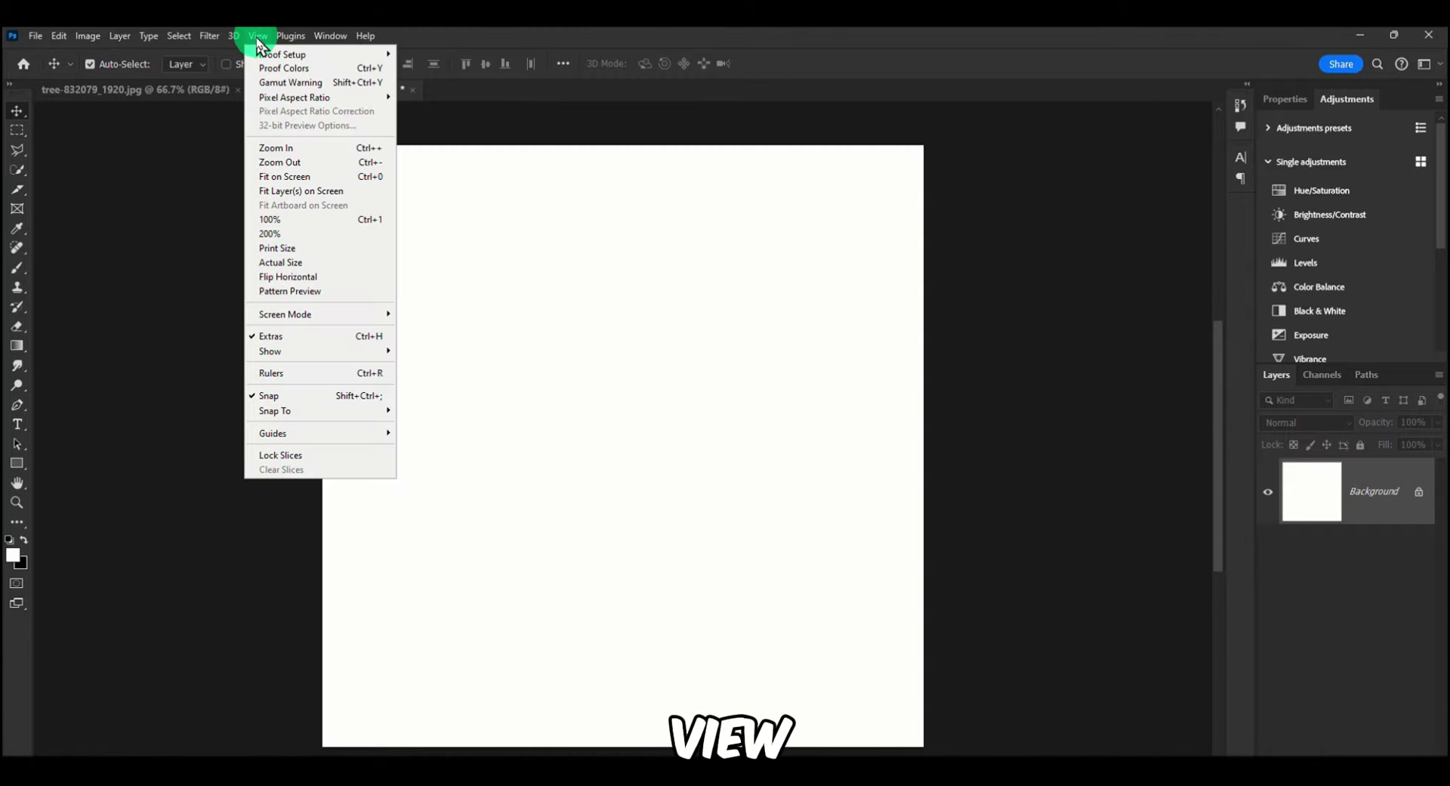
click(258, 38)
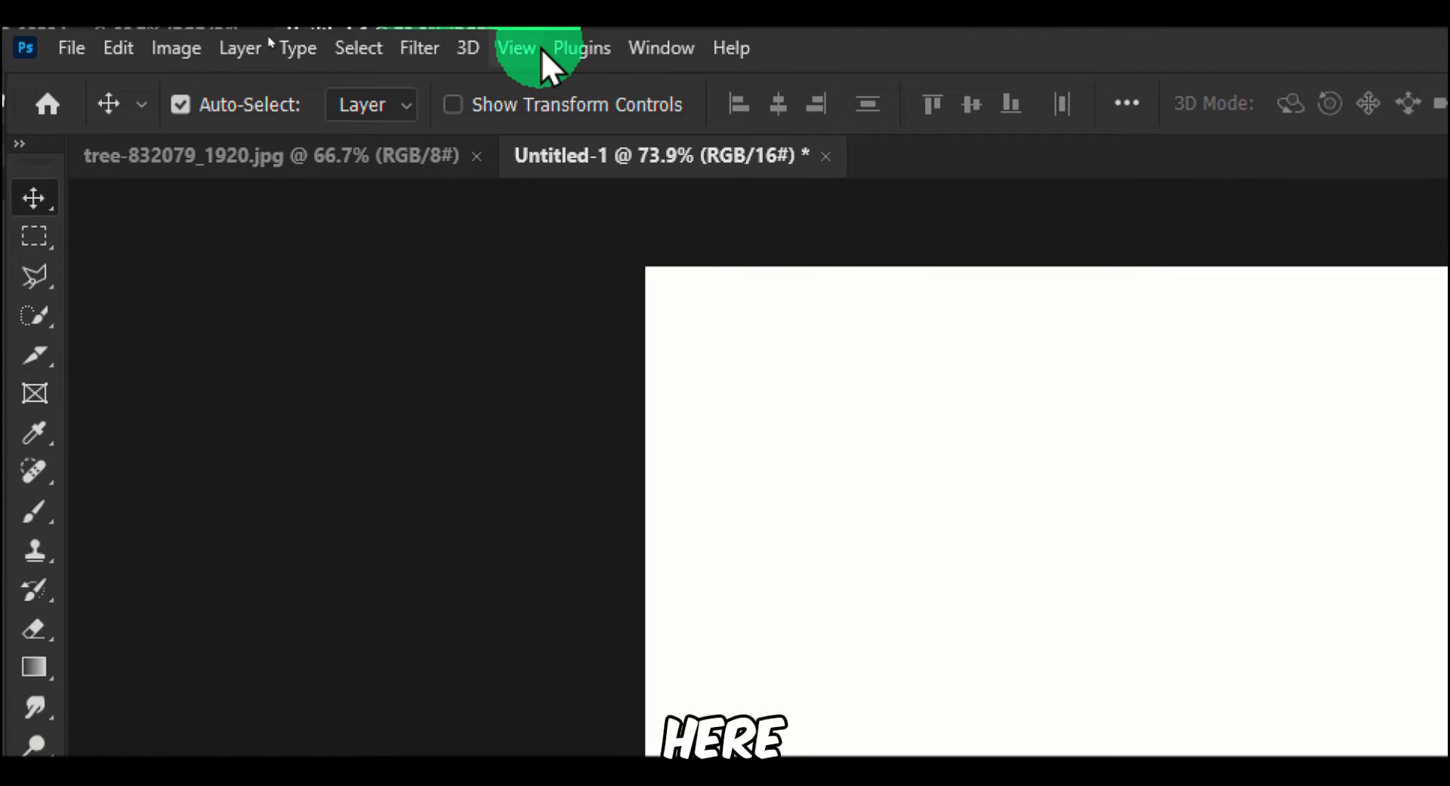
click(541, 49)
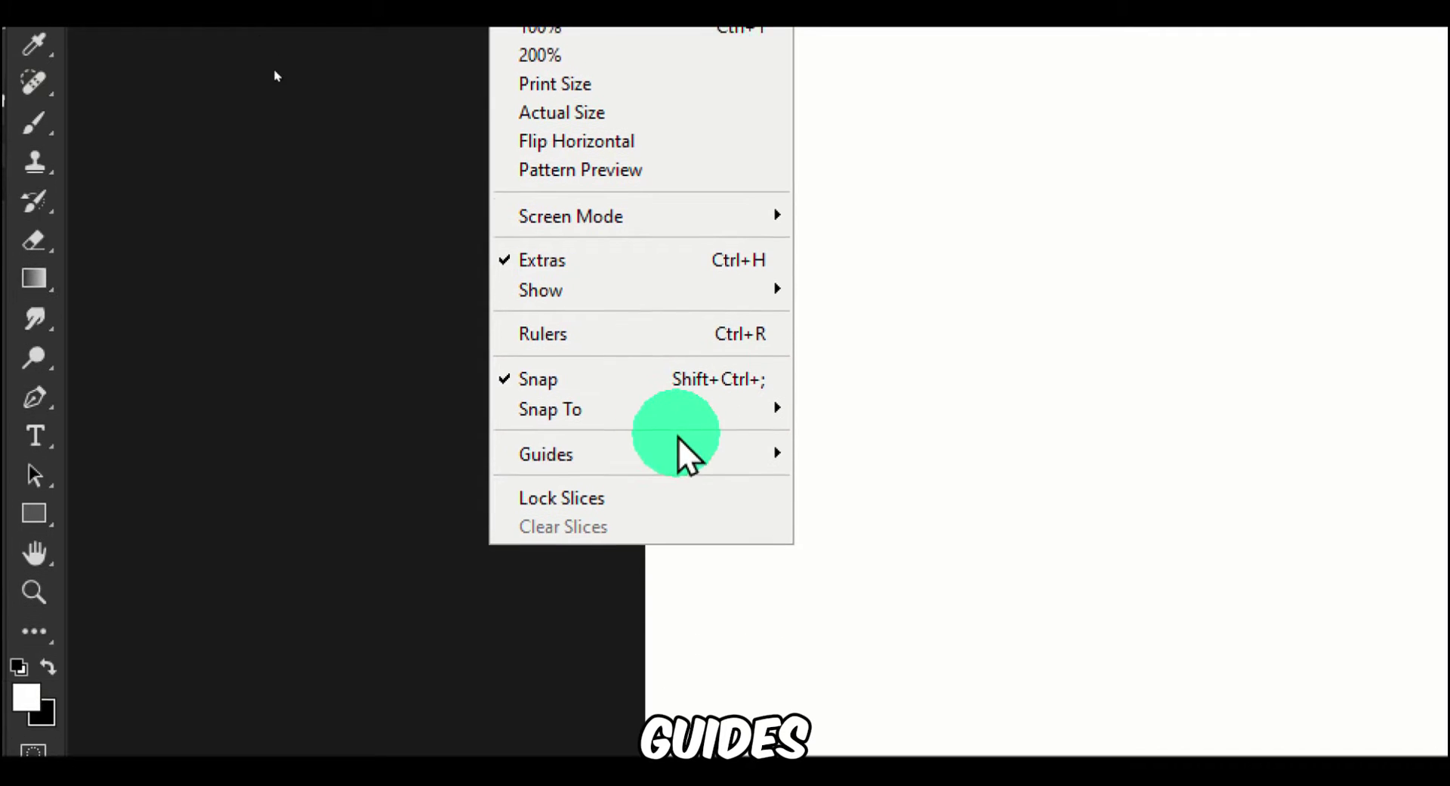
mouse_move(695, 453)
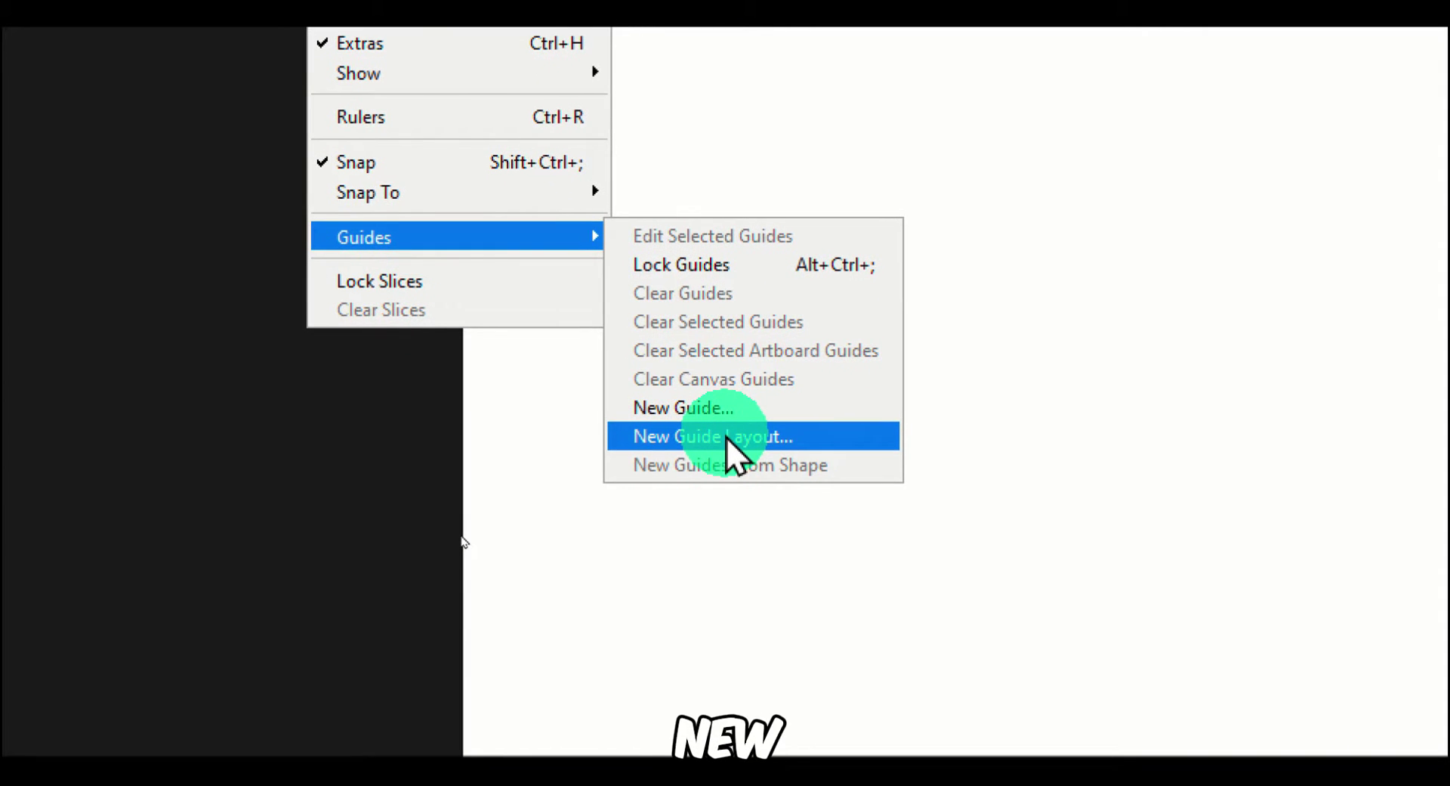
Apply a New Guide Layout of 3 columns and 3 rows in Light Red.
click(727, 436)
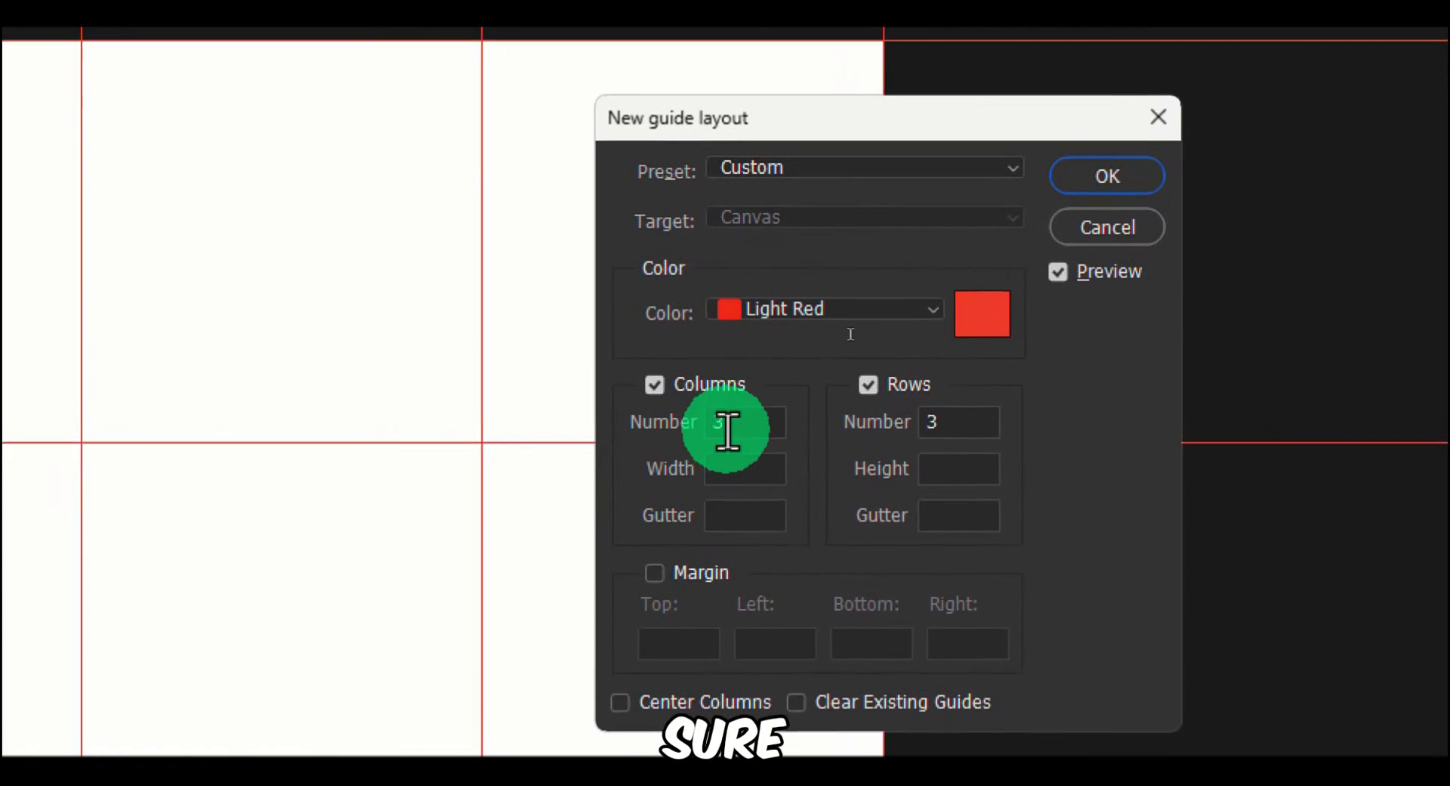
click(753, 390)
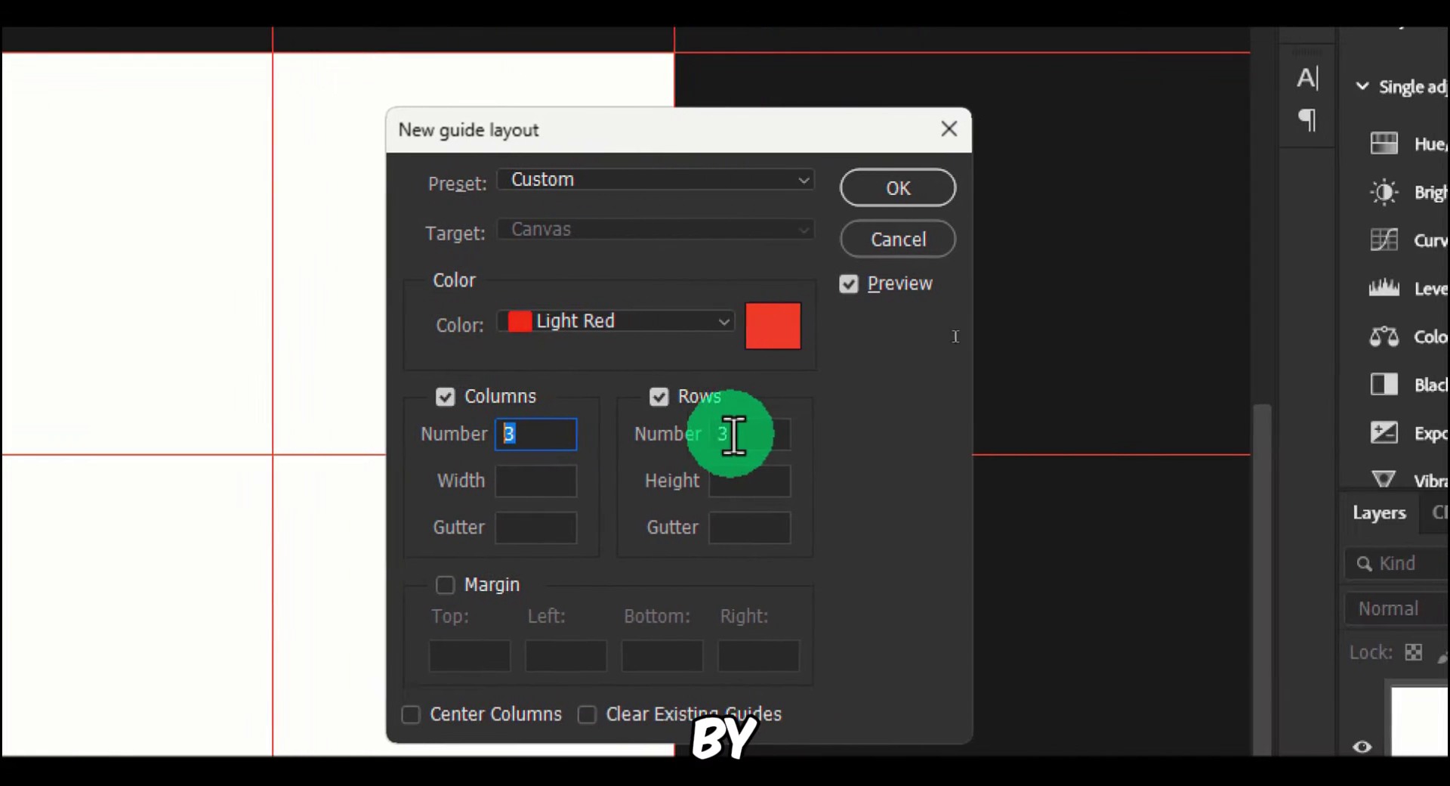
click(861, 443)
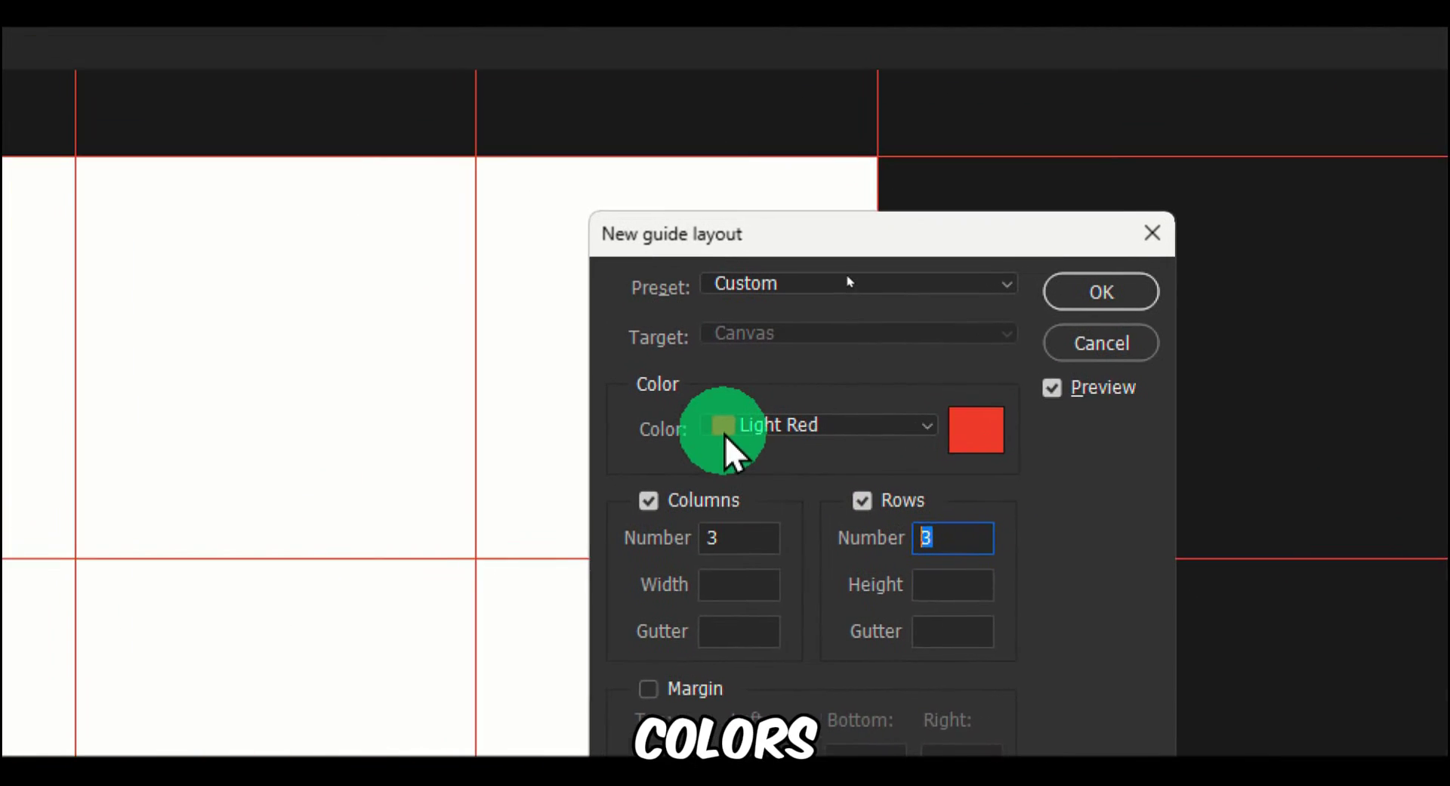
click(378, 534)
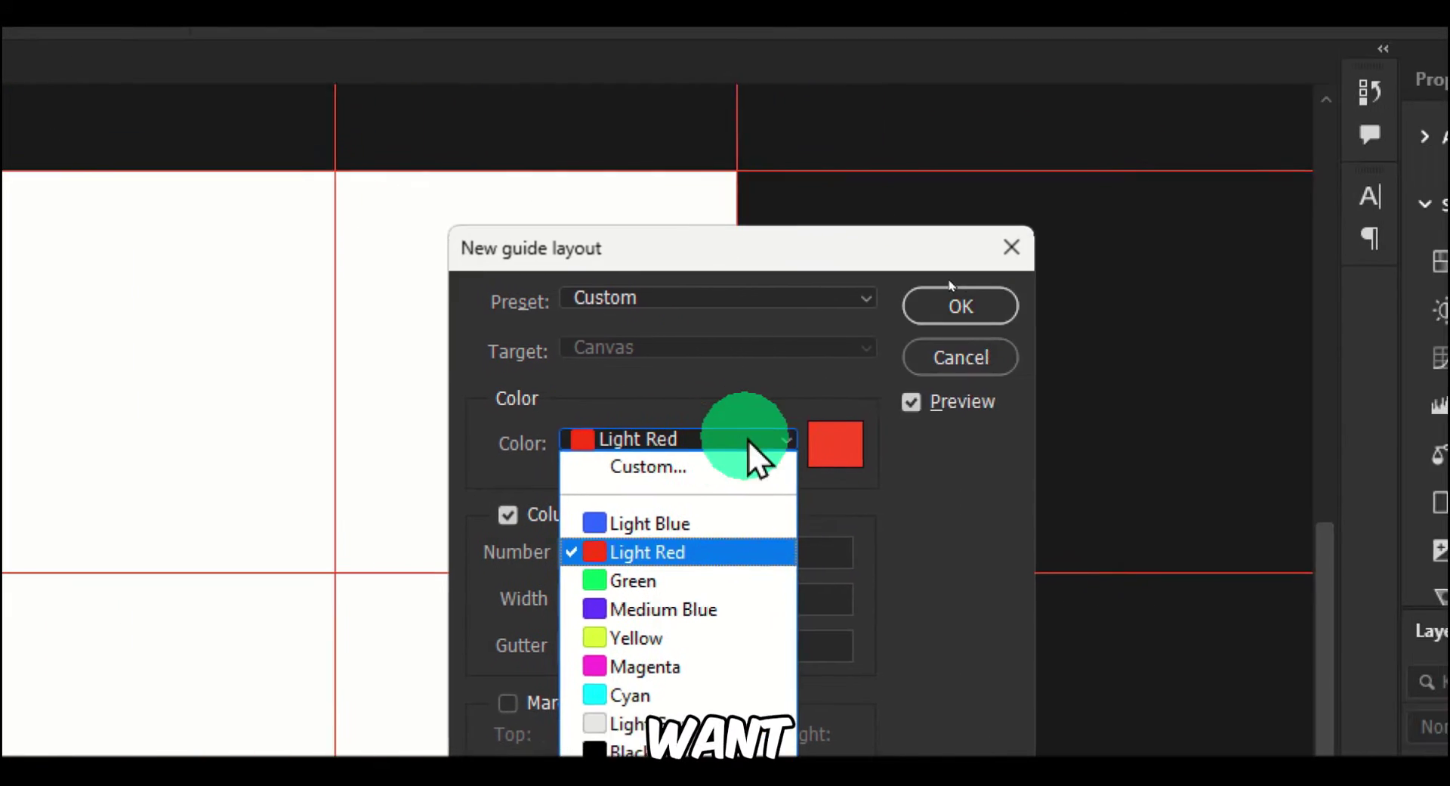
click(748, 440)
click(727, 438)
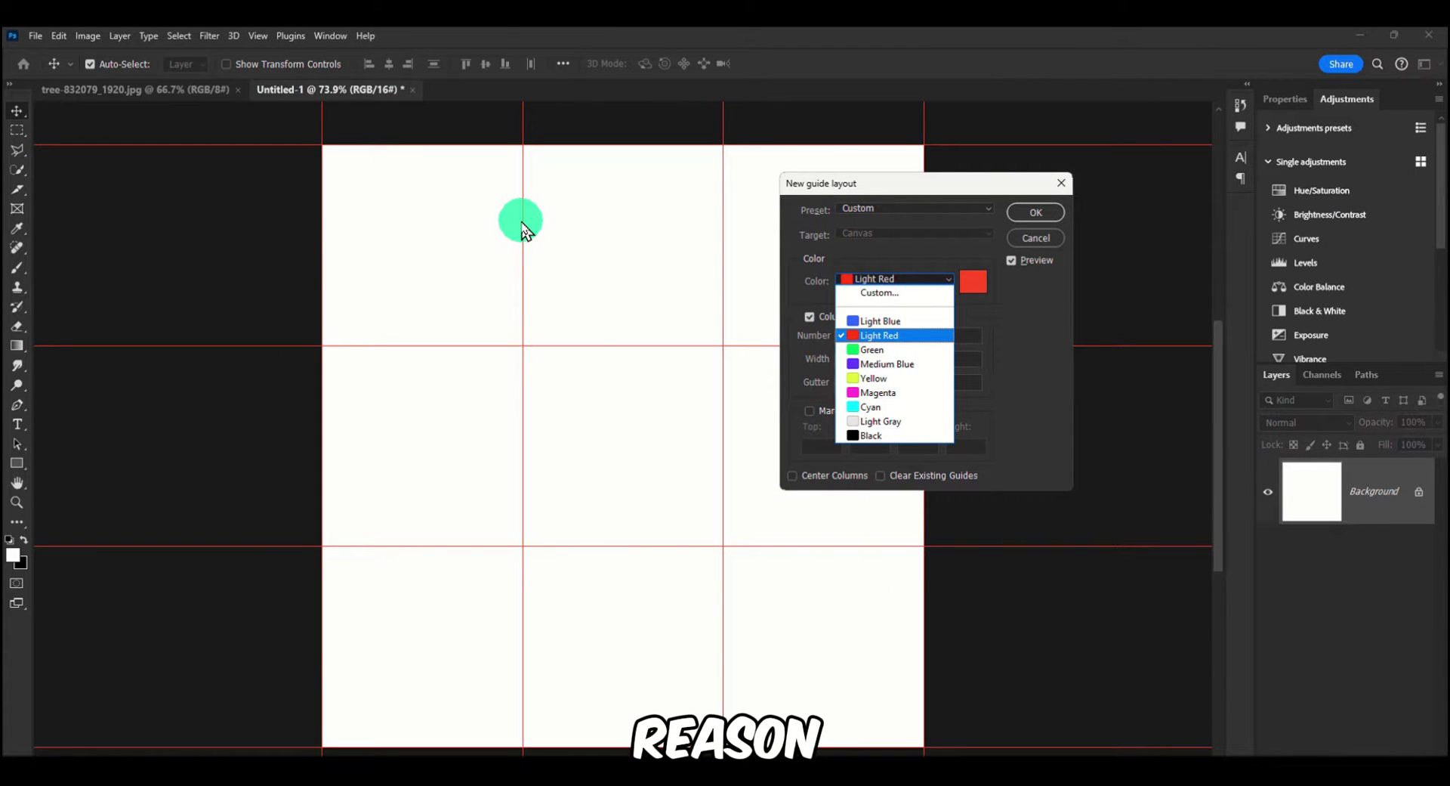
click(784, 739)
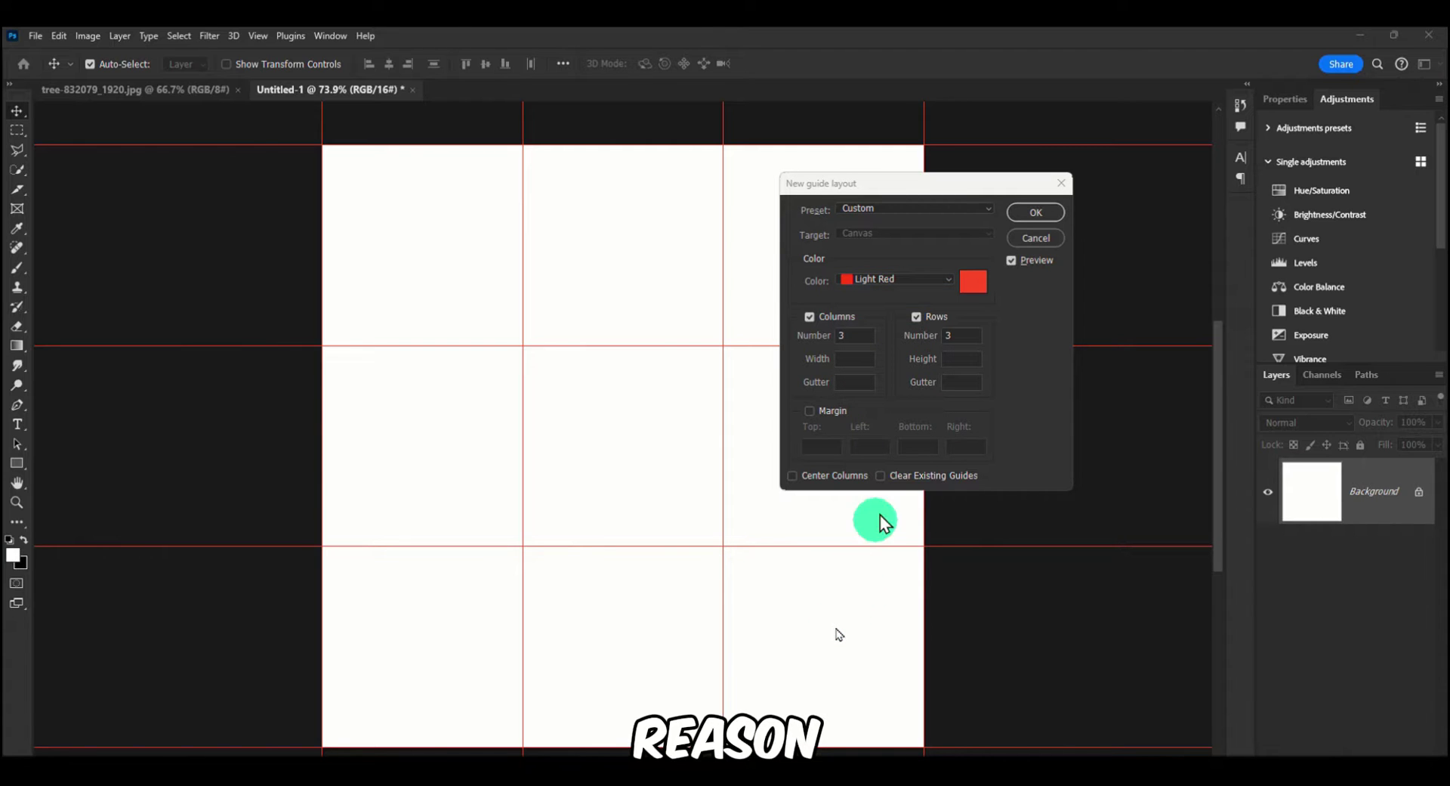
click(1030, 217)
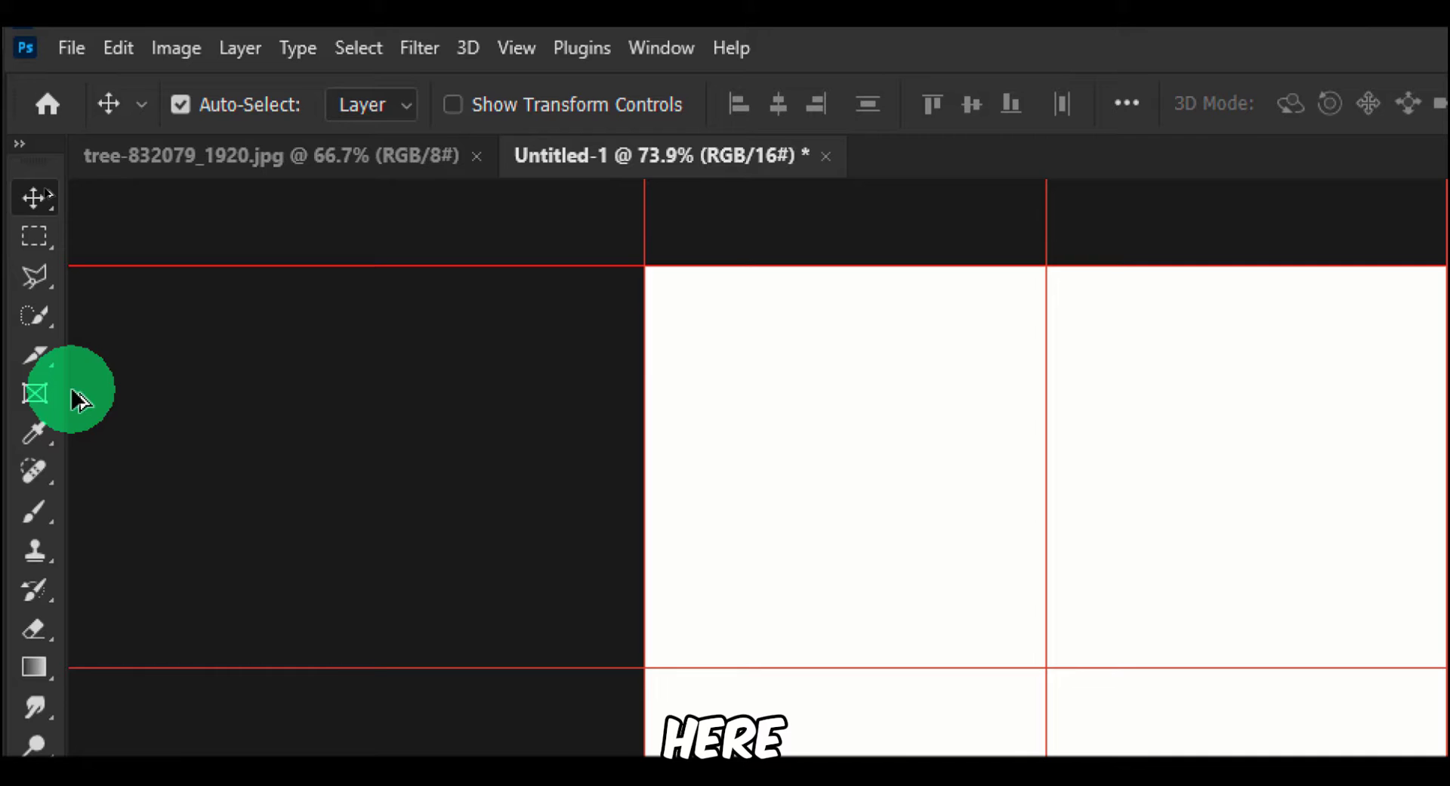
With the Slice Tool, create Slices From Guides to get slices 01–09.
click(26, 390)
click(38, 351)
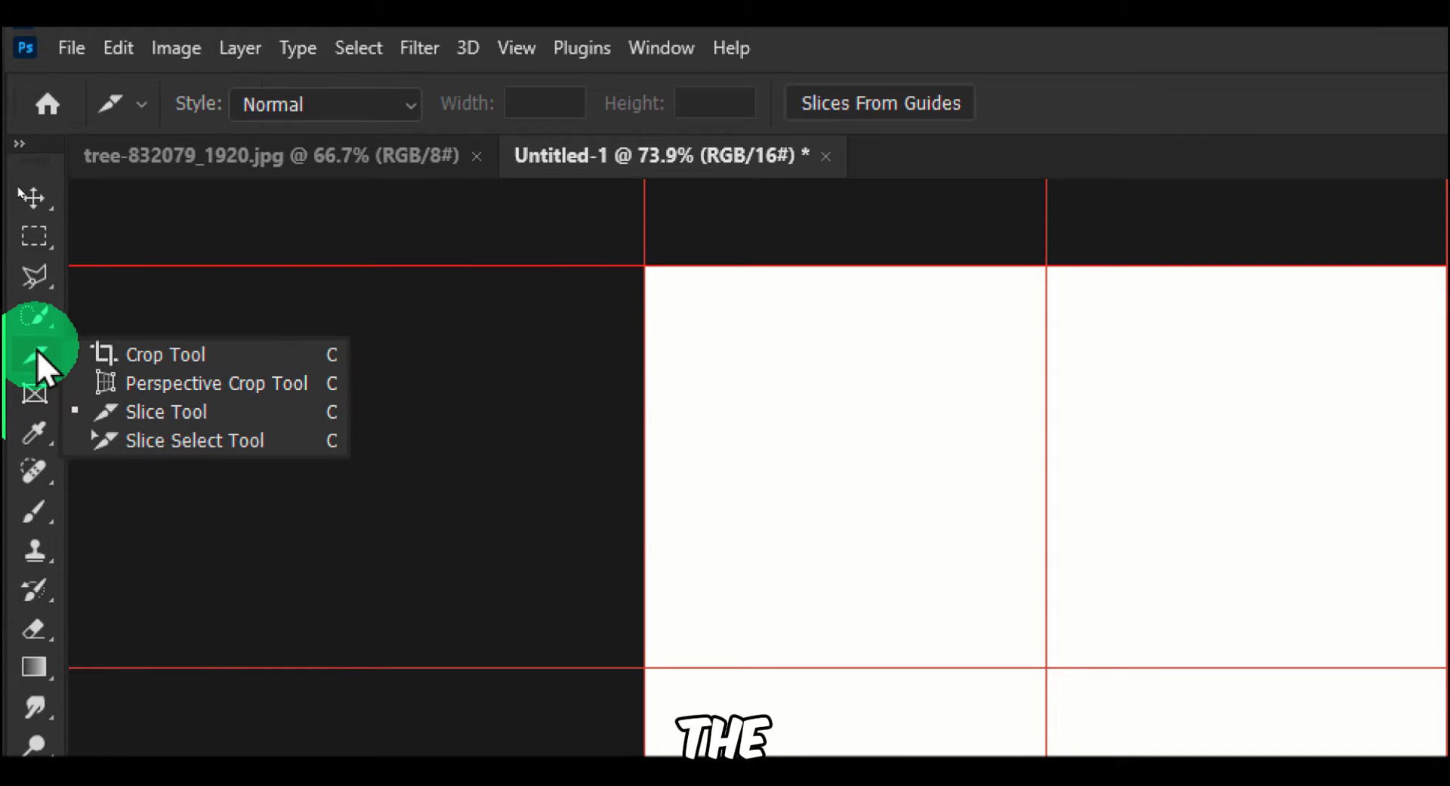
click(108, 414)
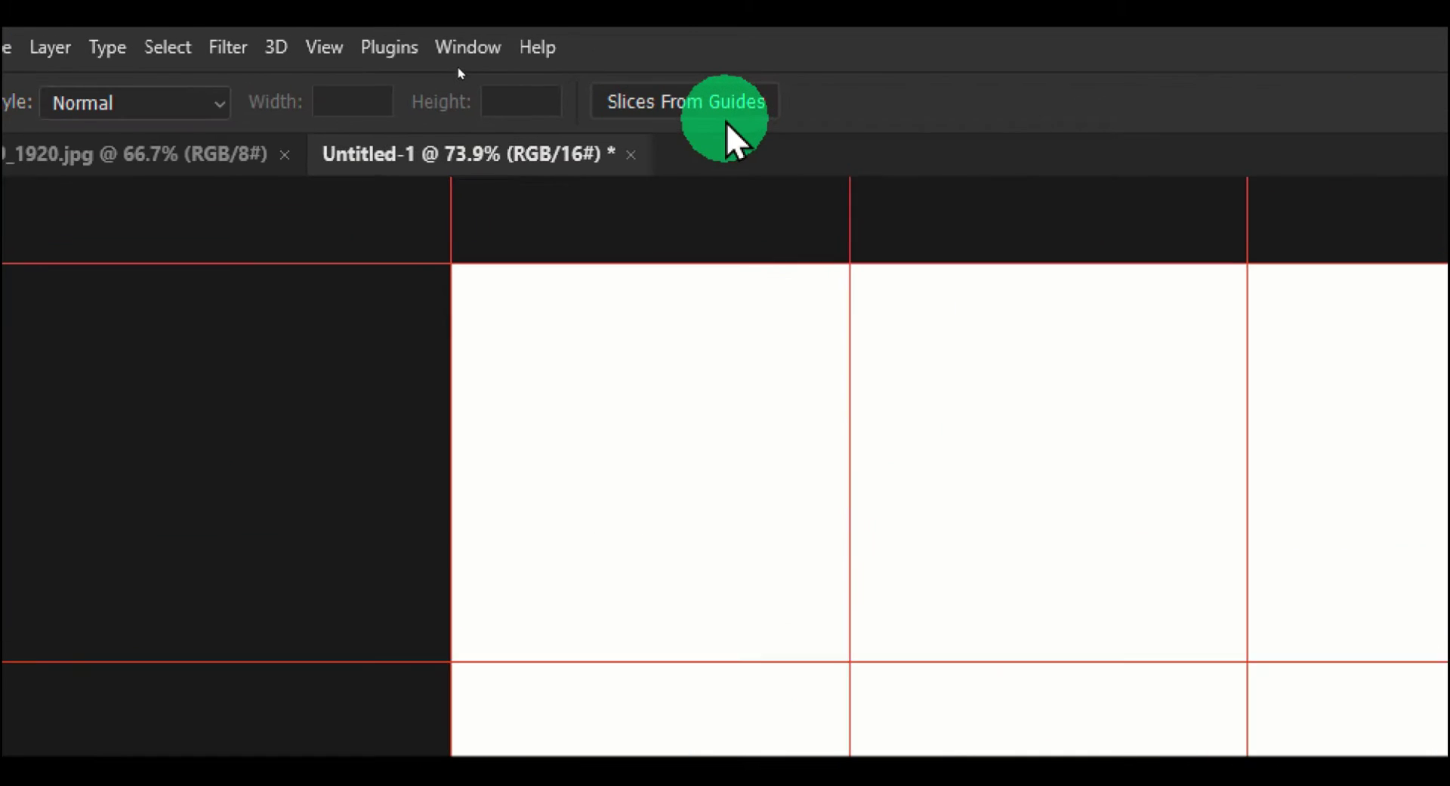
click(721, 106)
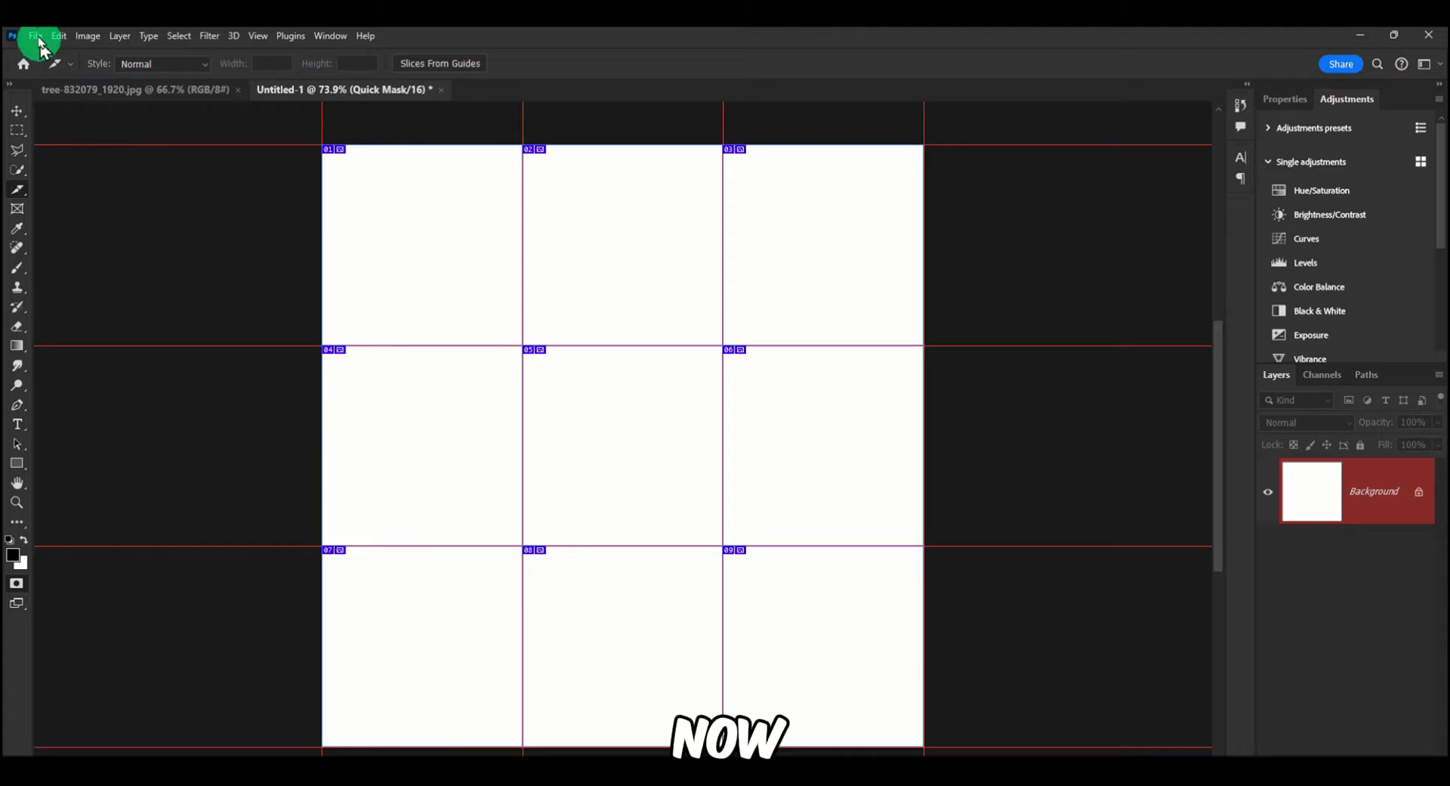
Select slice 01, then set Save for Web (Legacy) to the JPEG High preset and close it.
click(346, 160)
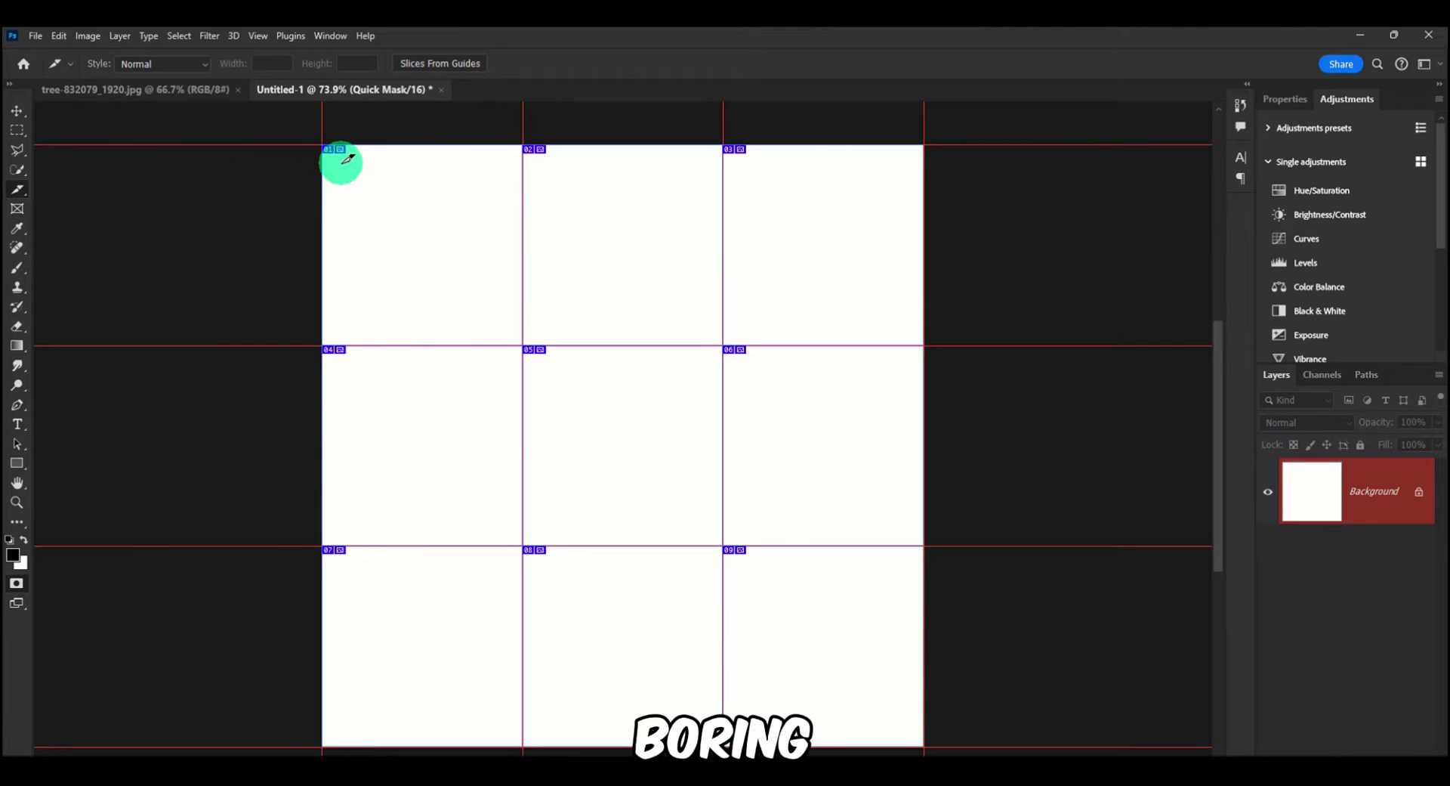
click(35, 37)
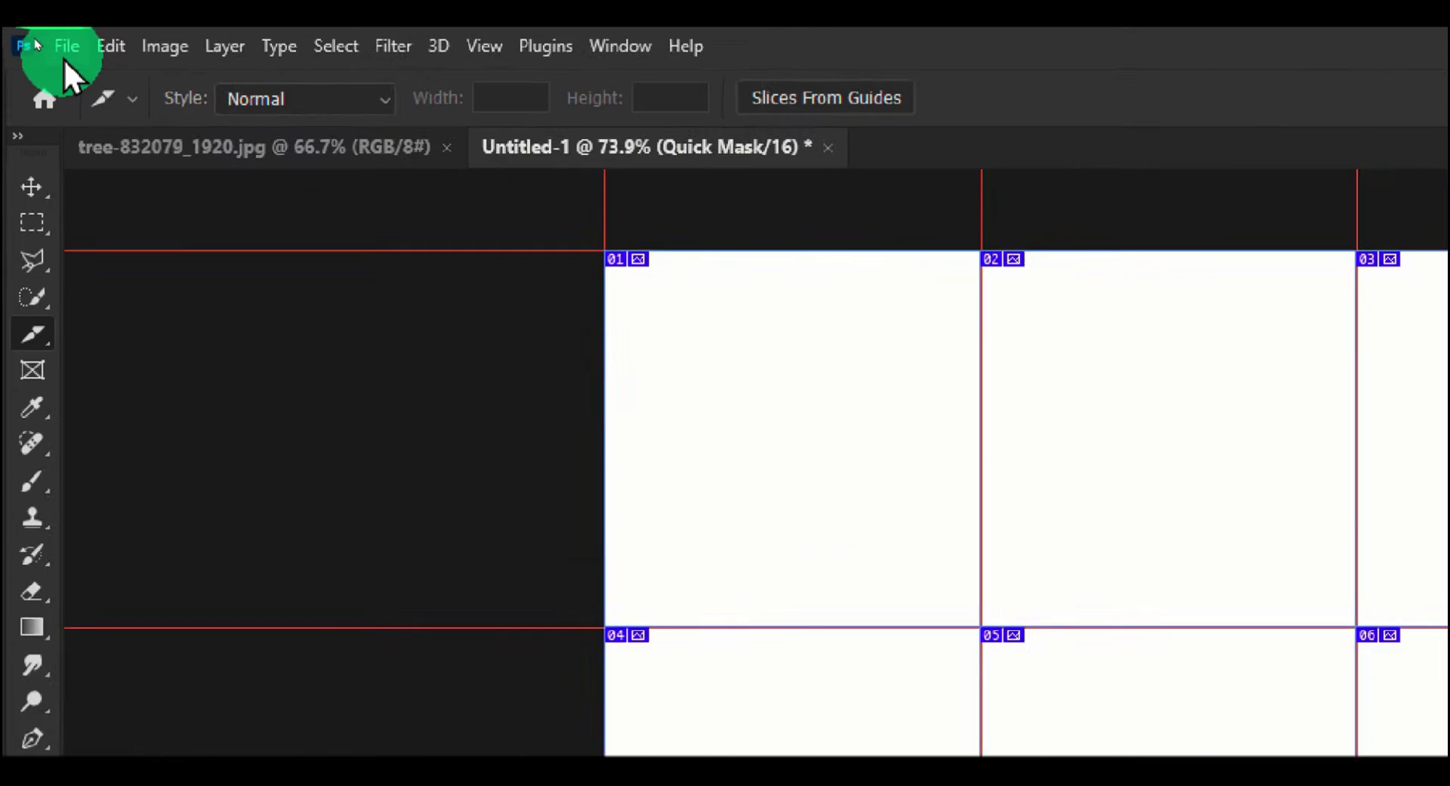
click(35, 36)
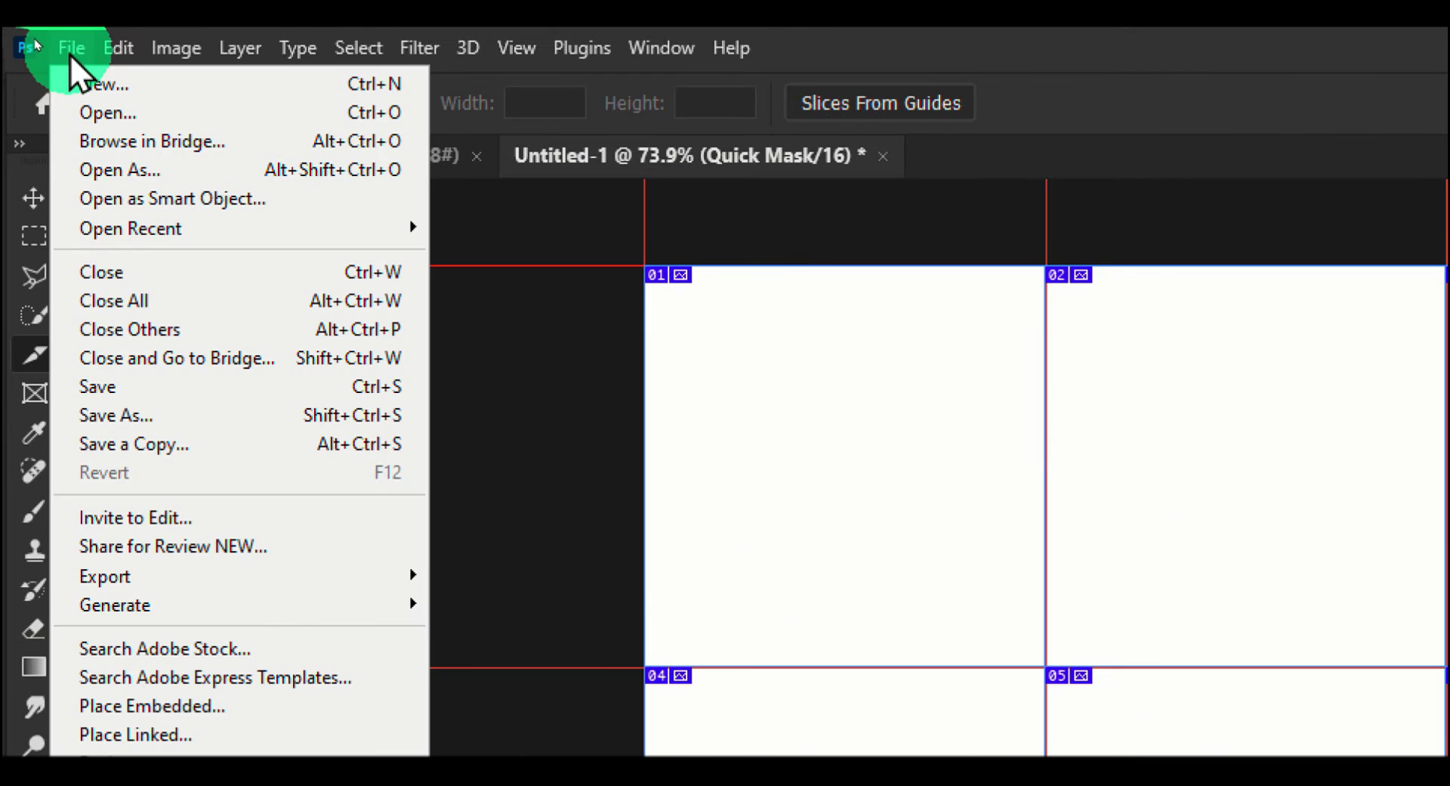
mouse_move(221, 583)
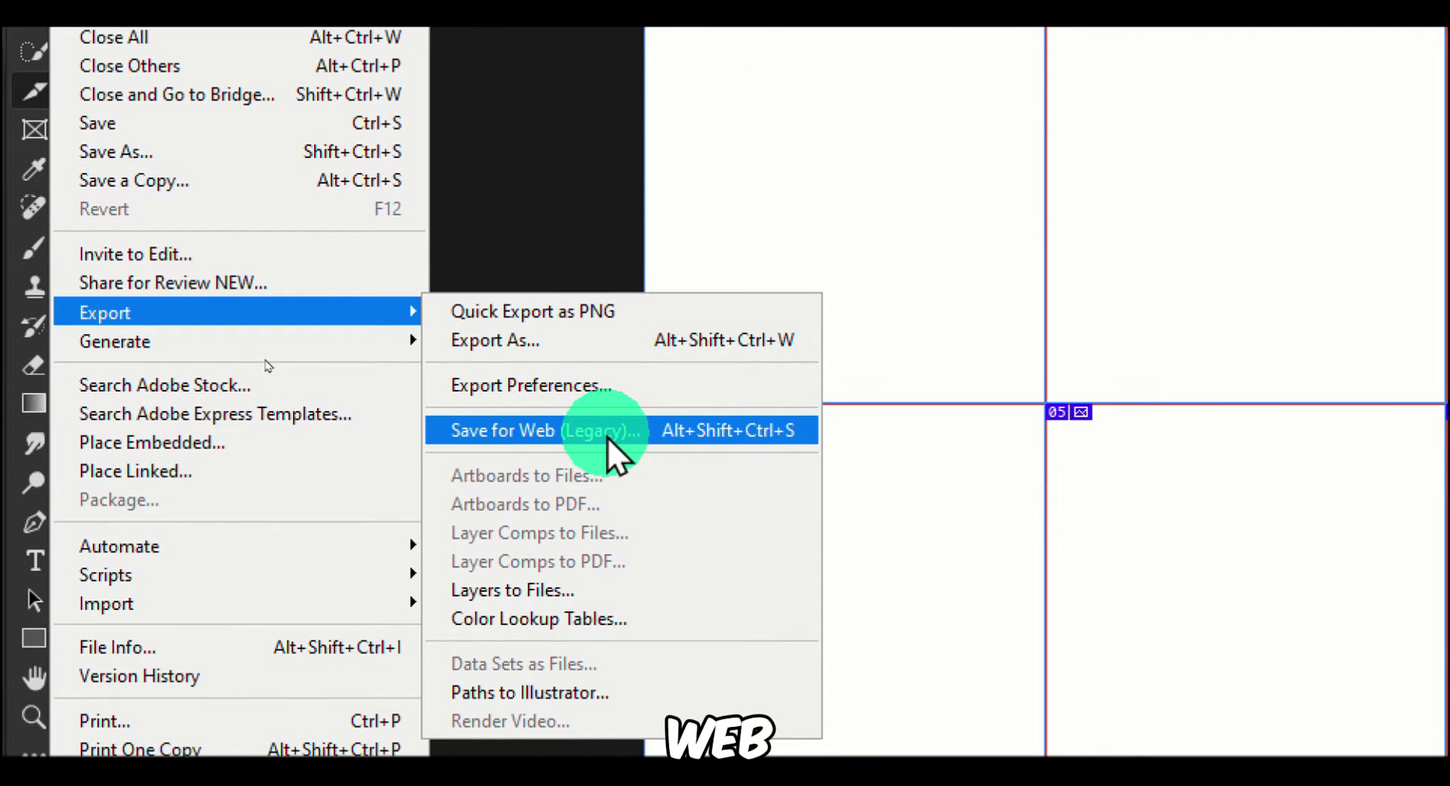
click(608, 437)
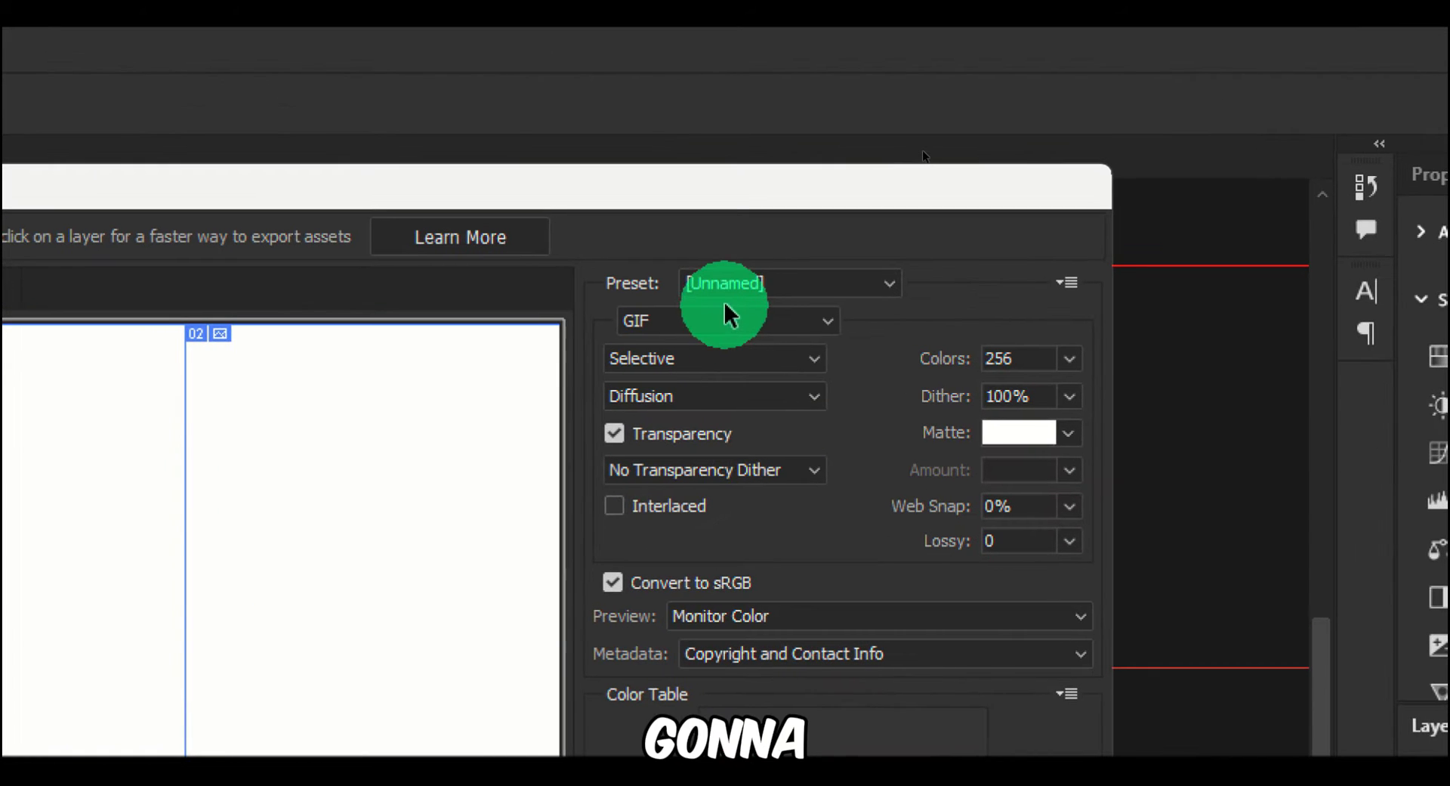
click(723, 279)
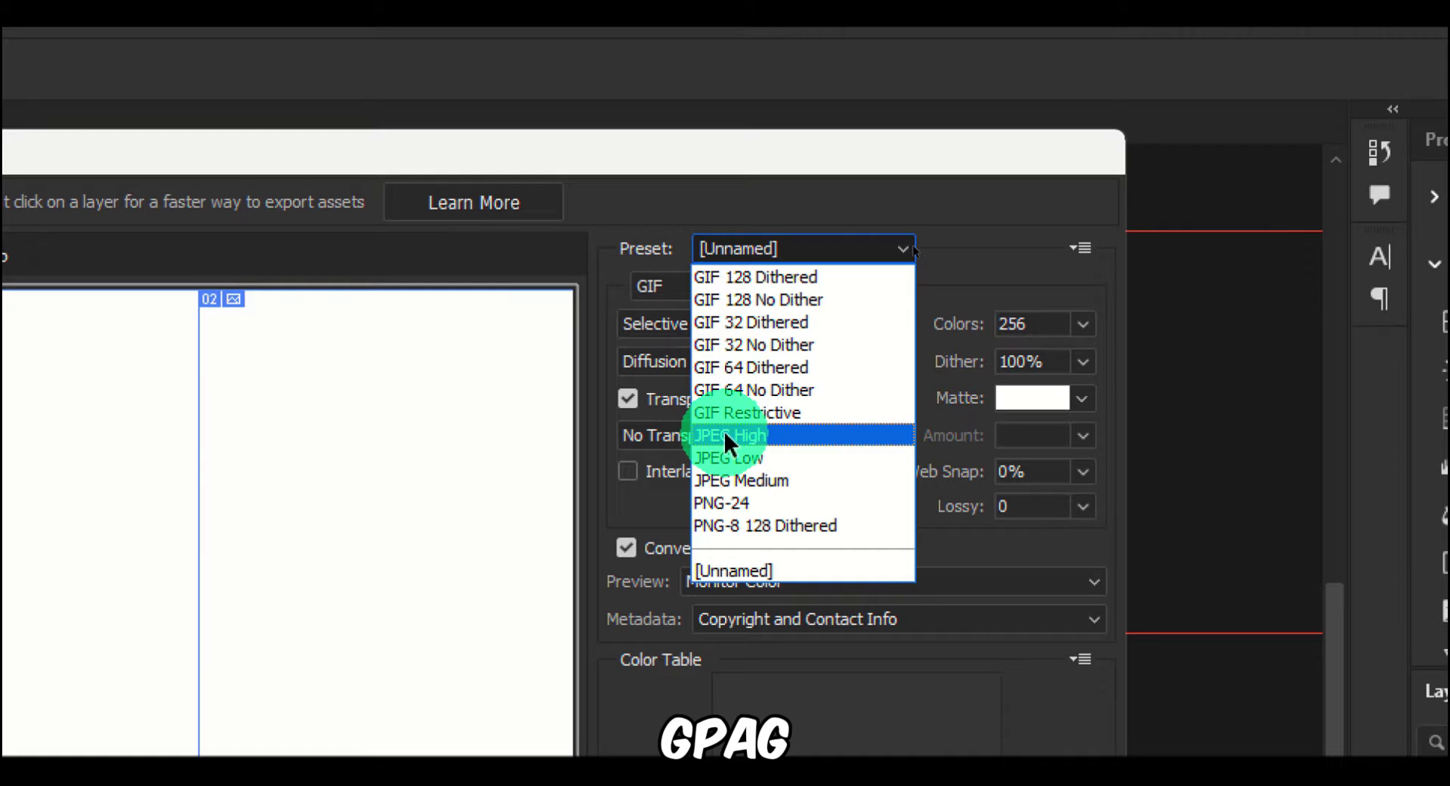
click(726, 436)
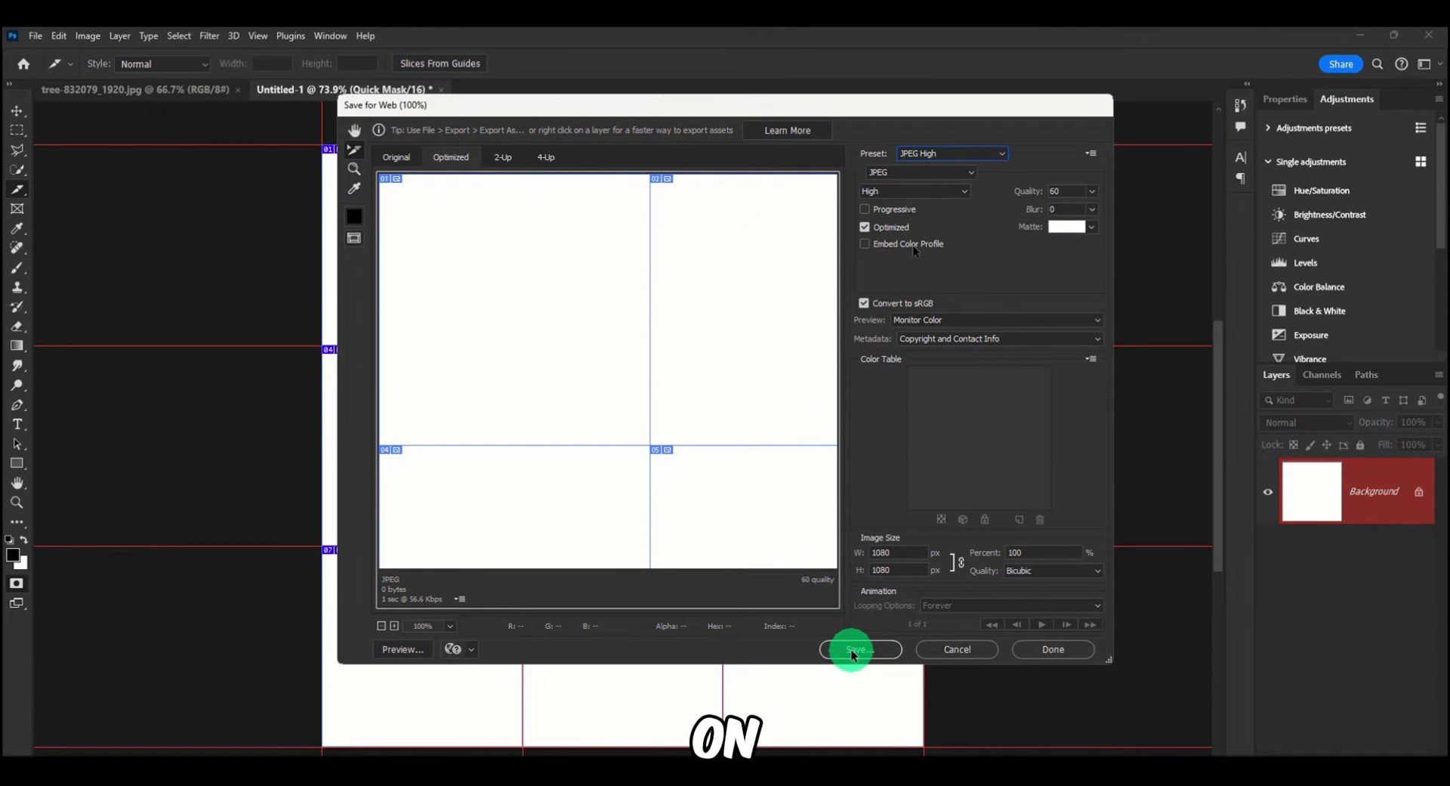
key(alt)
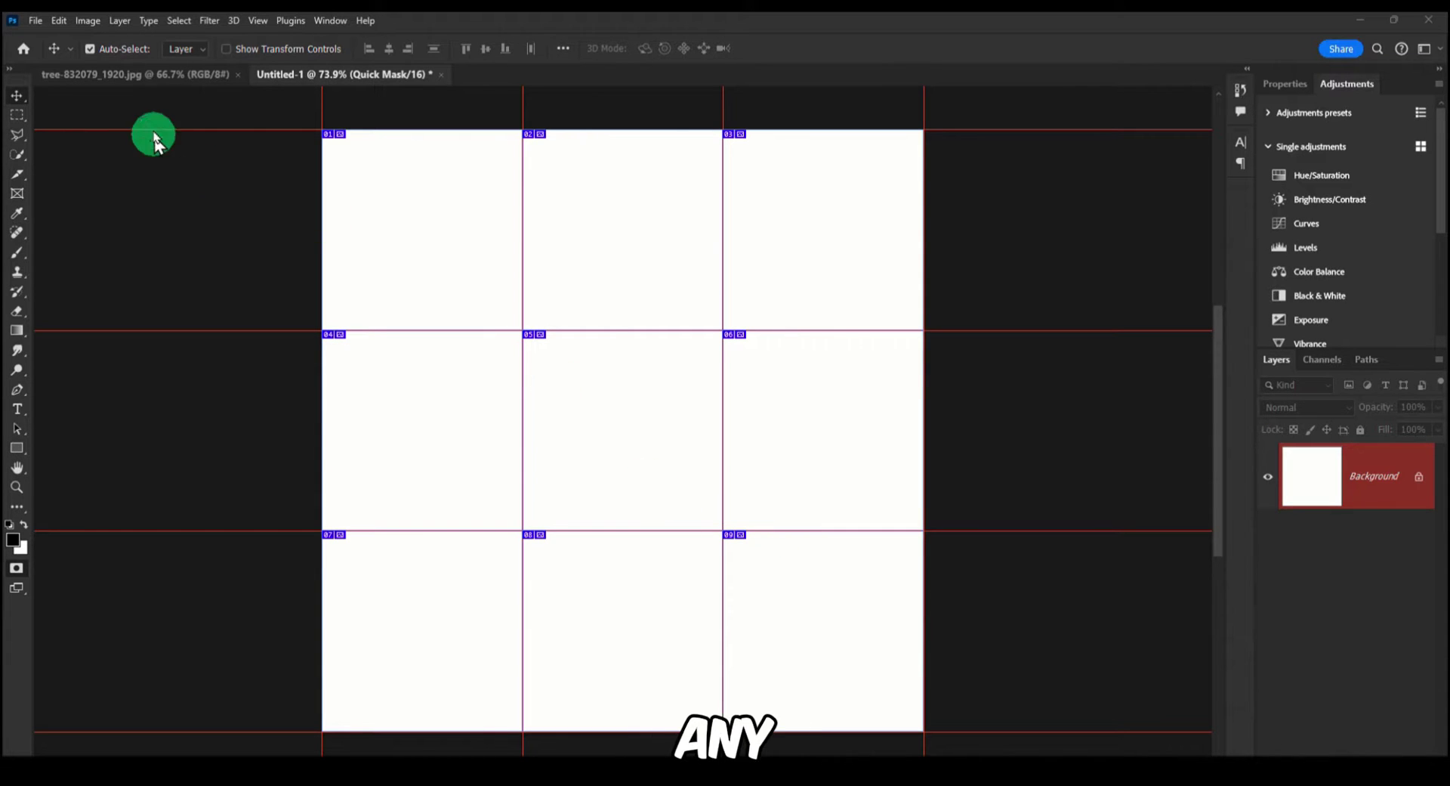
Convert the Background of Untitled-1 into the unlocked Layer 0.
click(152, 73)
drag(469, 188, 562, 306)
scroll(569, 315, down, 3)
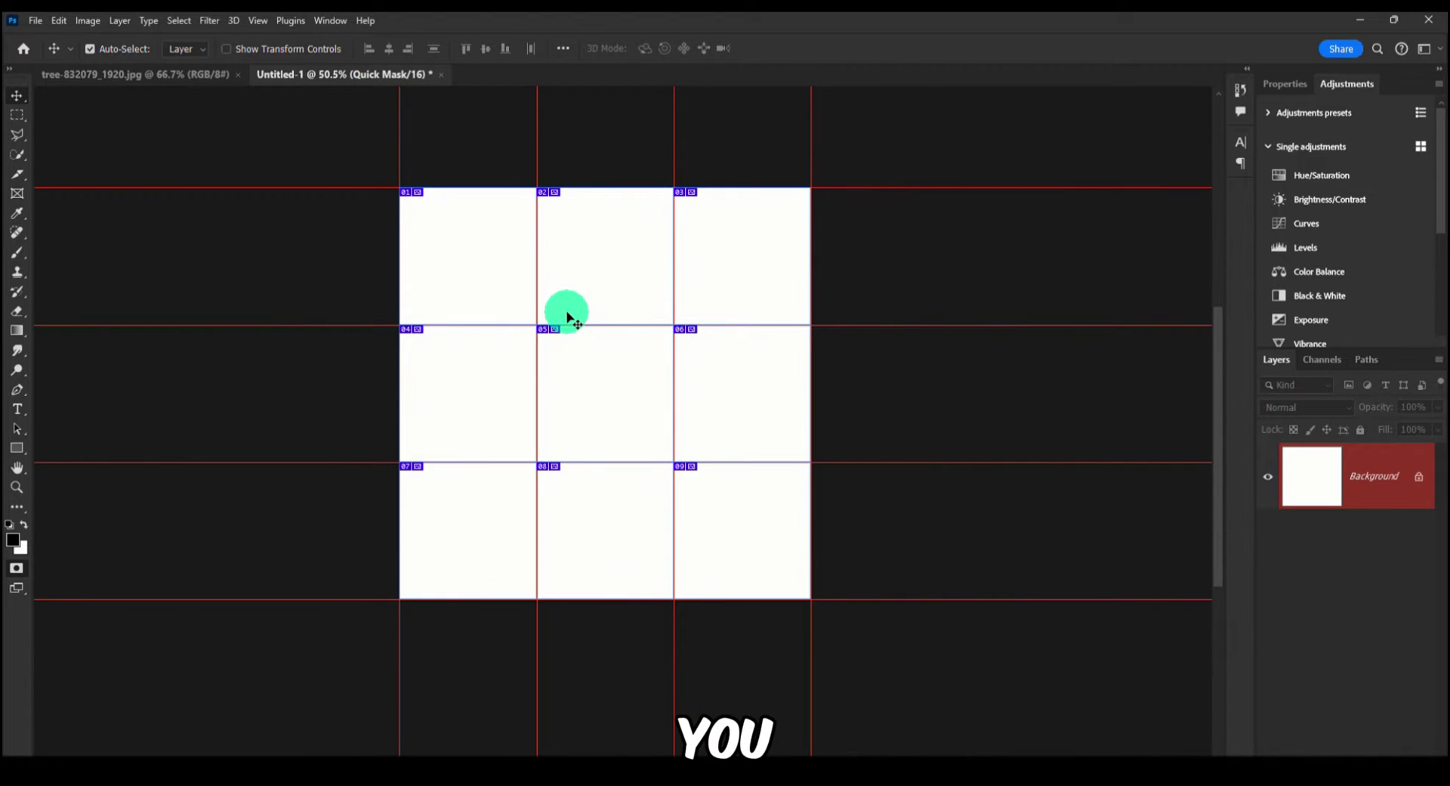
double_click(1316, 484)
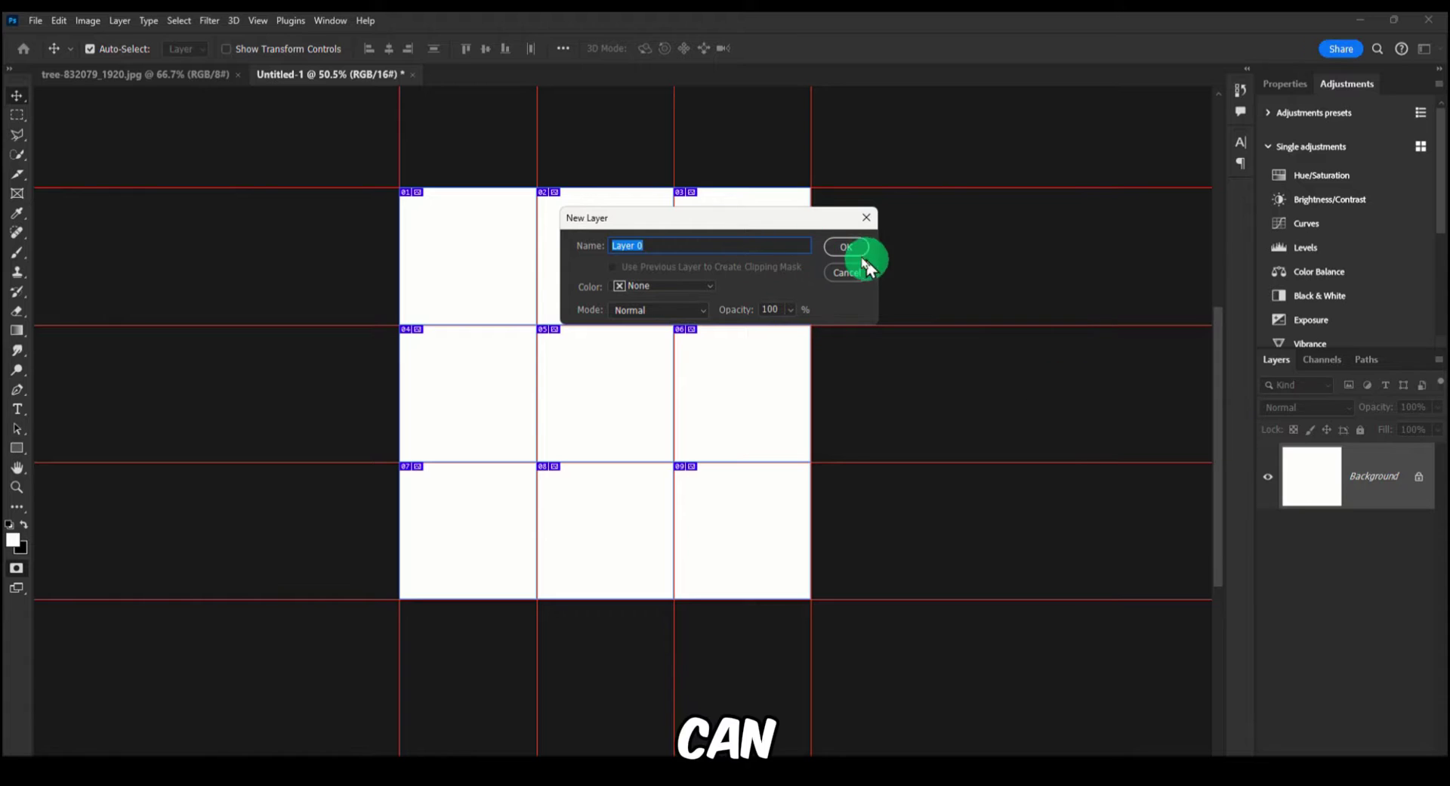
click(847, 250)
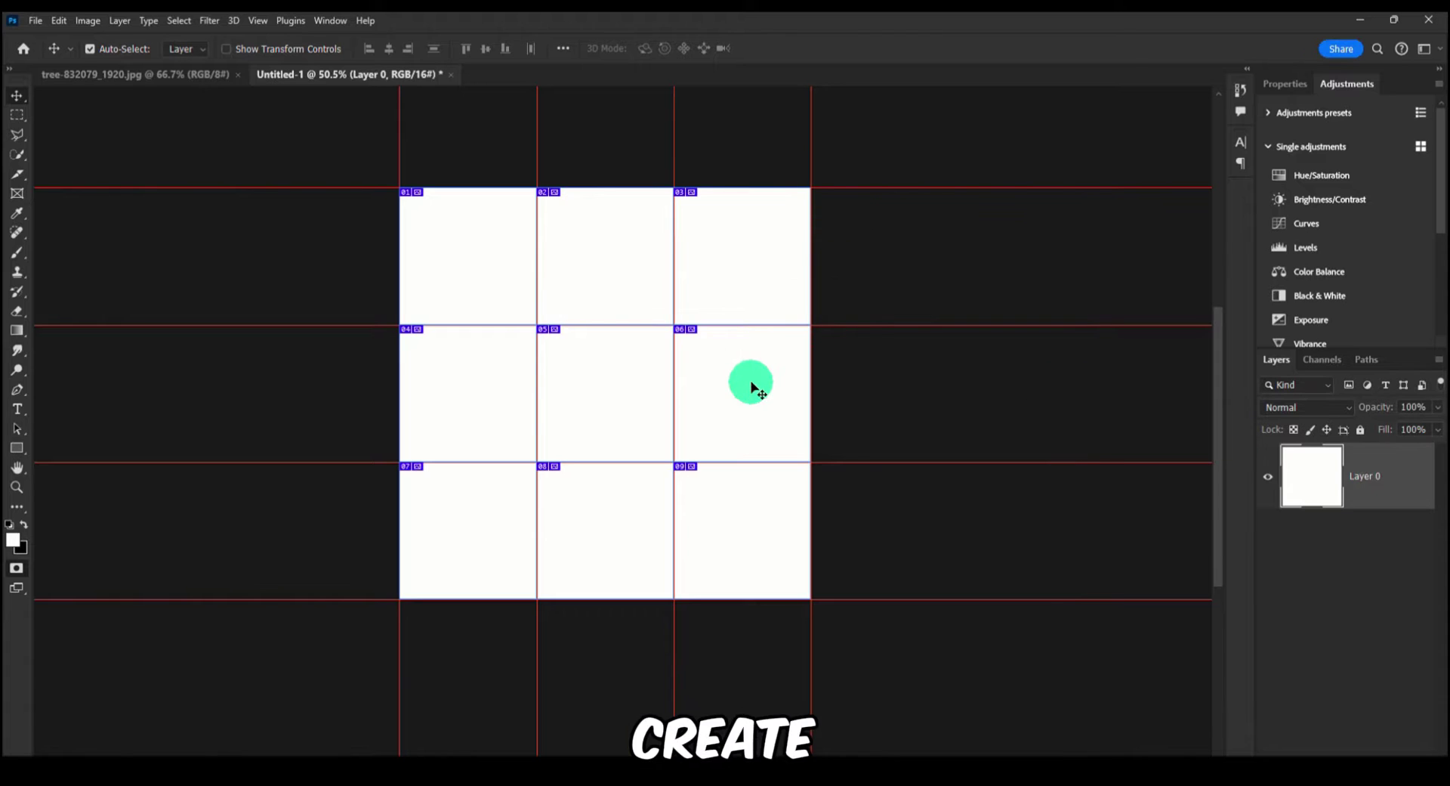
Drag the tree photo into Untitled-1 as Layer 1, accepting the depth conversion.
click(73, 74)
drag(338, 227, 665, 457)
click(706, 317)
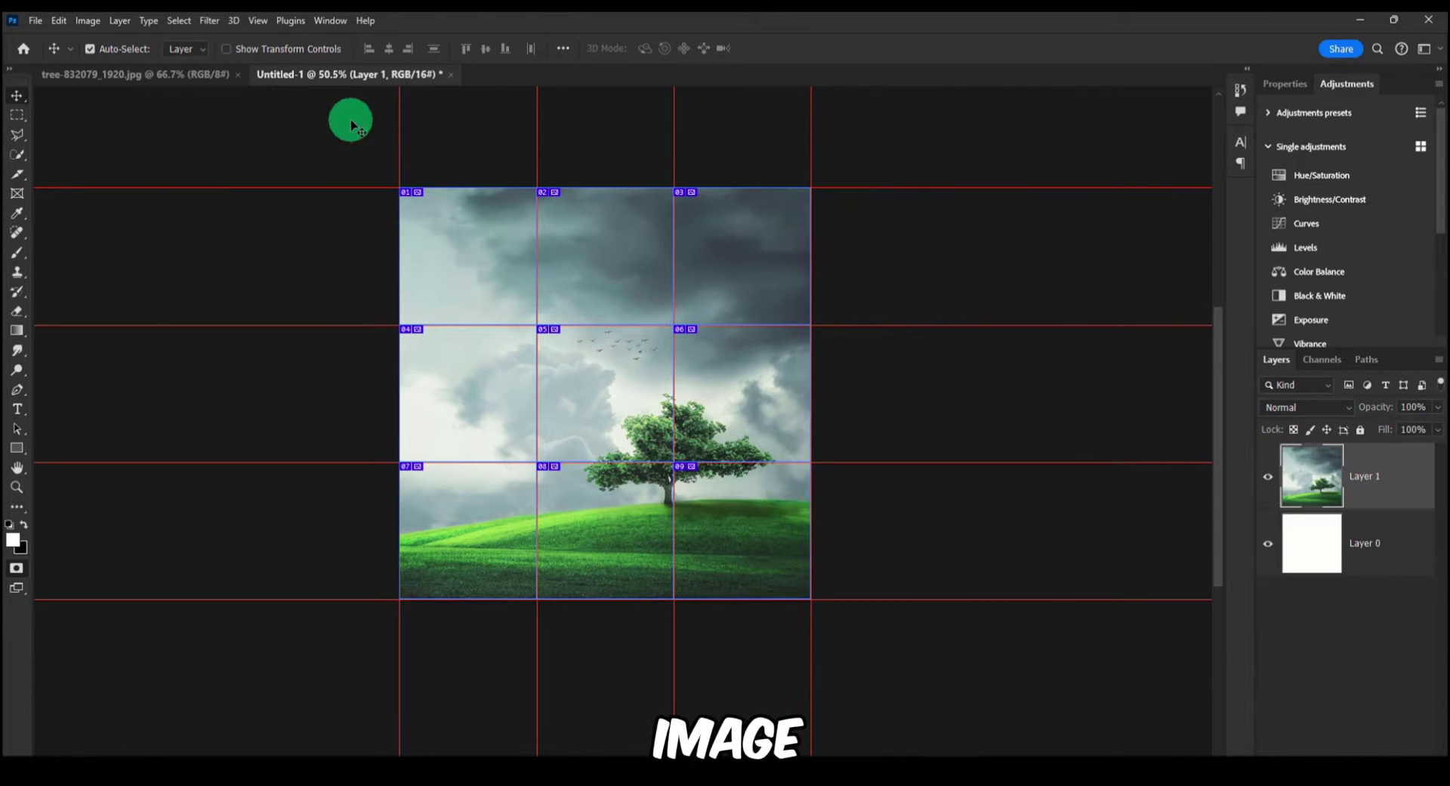
Scale the tree photo to about 90% and shift it so the tree sits in the right column.
click(226, 49)
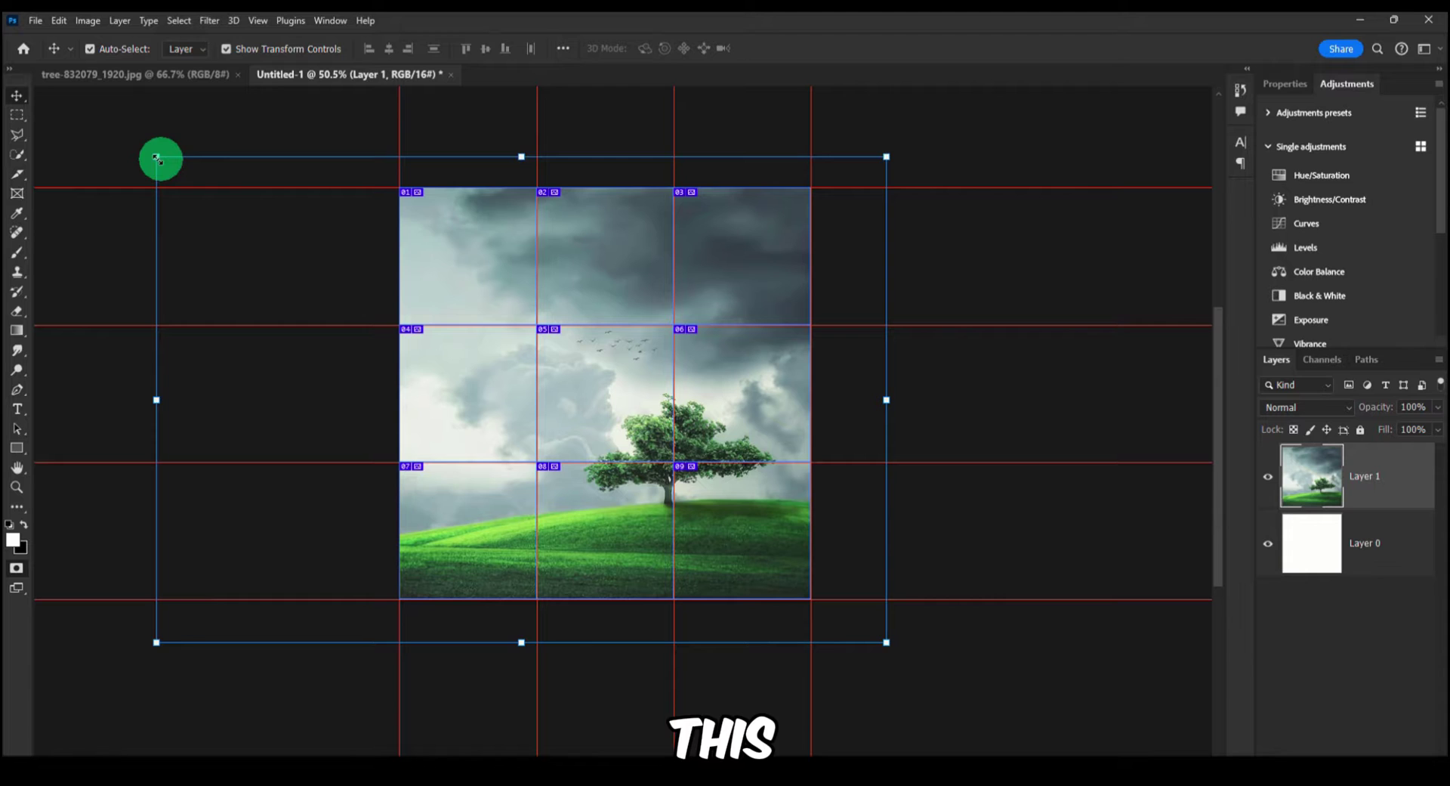
drag(156, 157, 265, 230)
drag(350, 243, 298, 169)
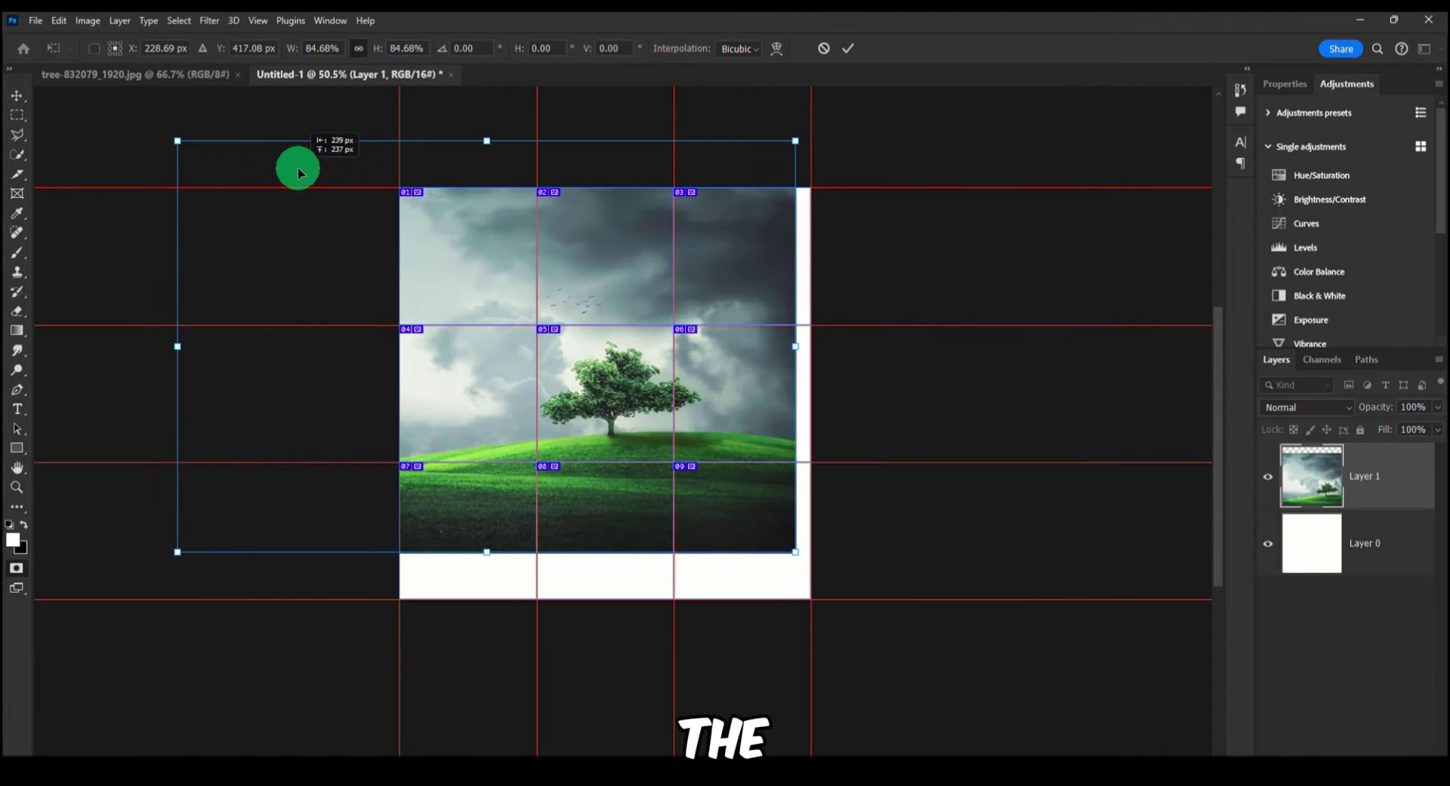
drag(795, 554, 1081, 614)
drag(678, 404, 735, 429)
key(ctrl+z)
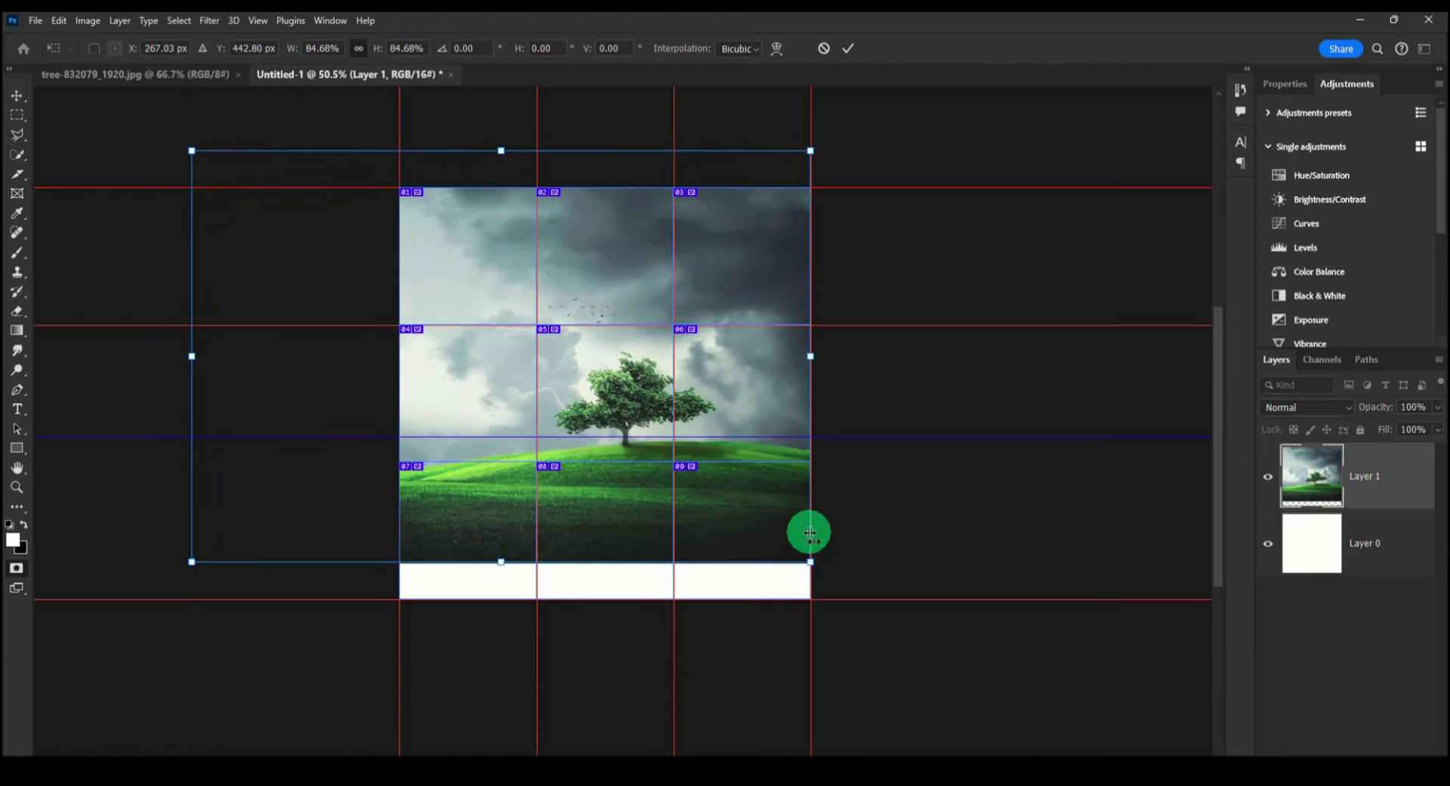
drag(809, 565, 968, 666)
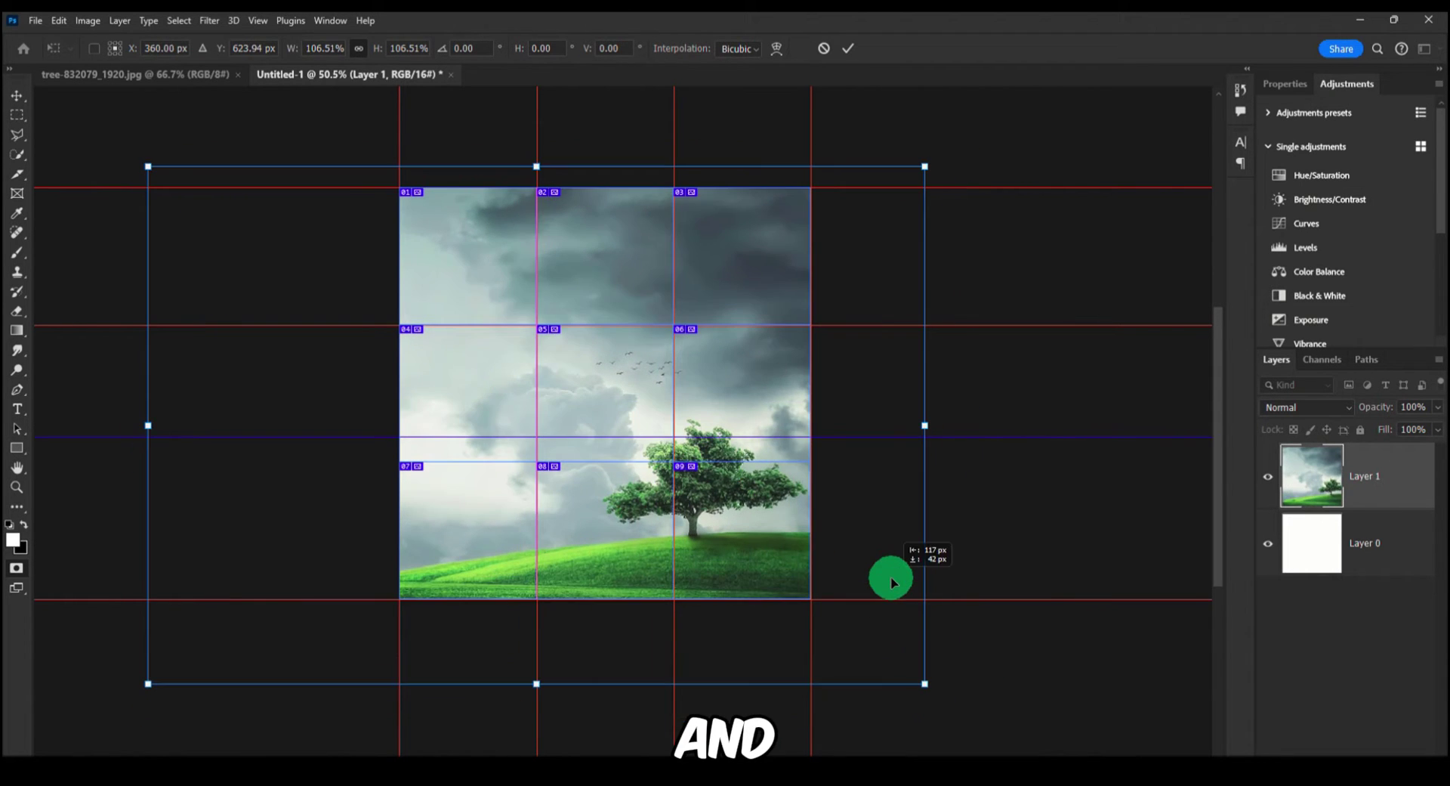
key(ctrl+z)
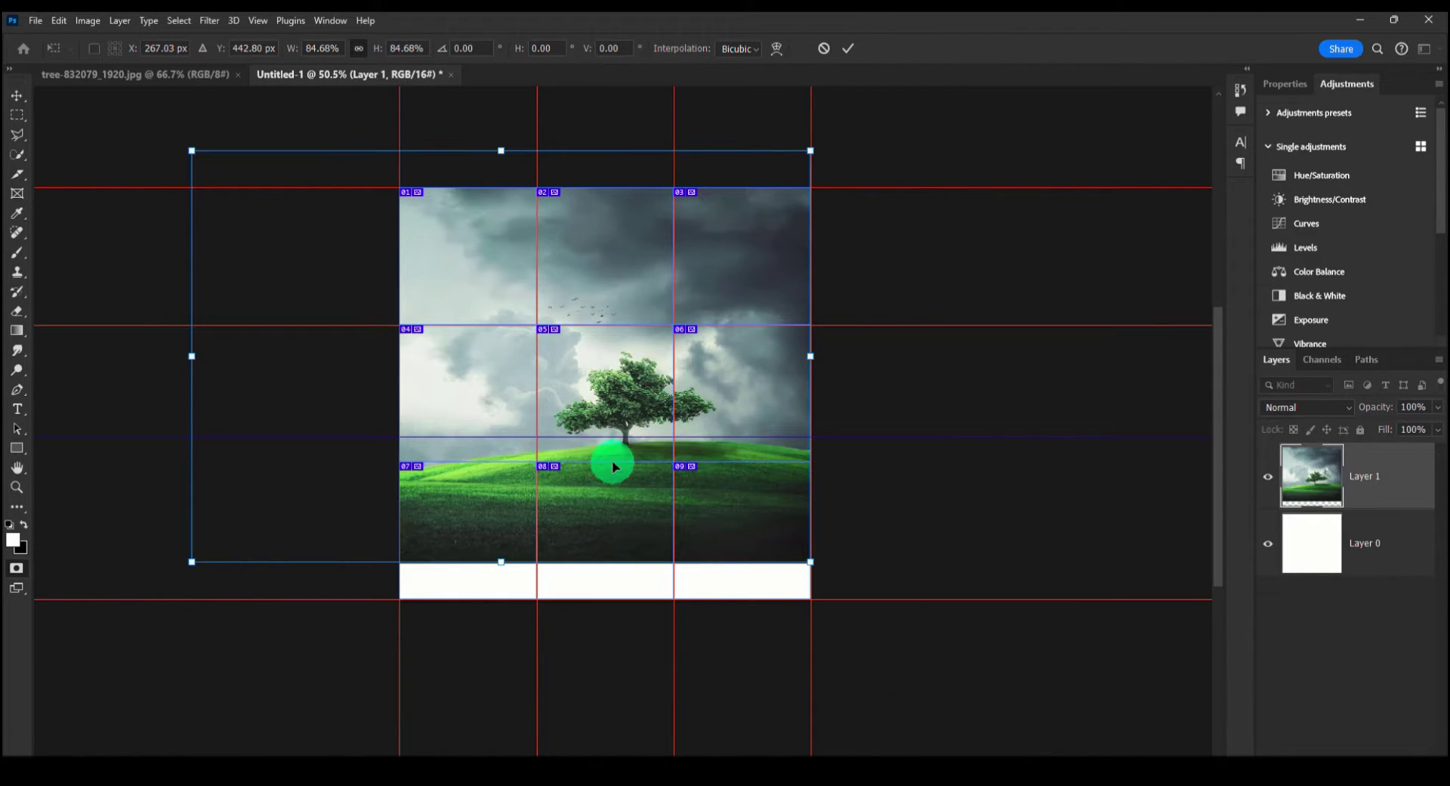
scroll(610, 435, down, 1)
drag(611, 438, 679, 372)
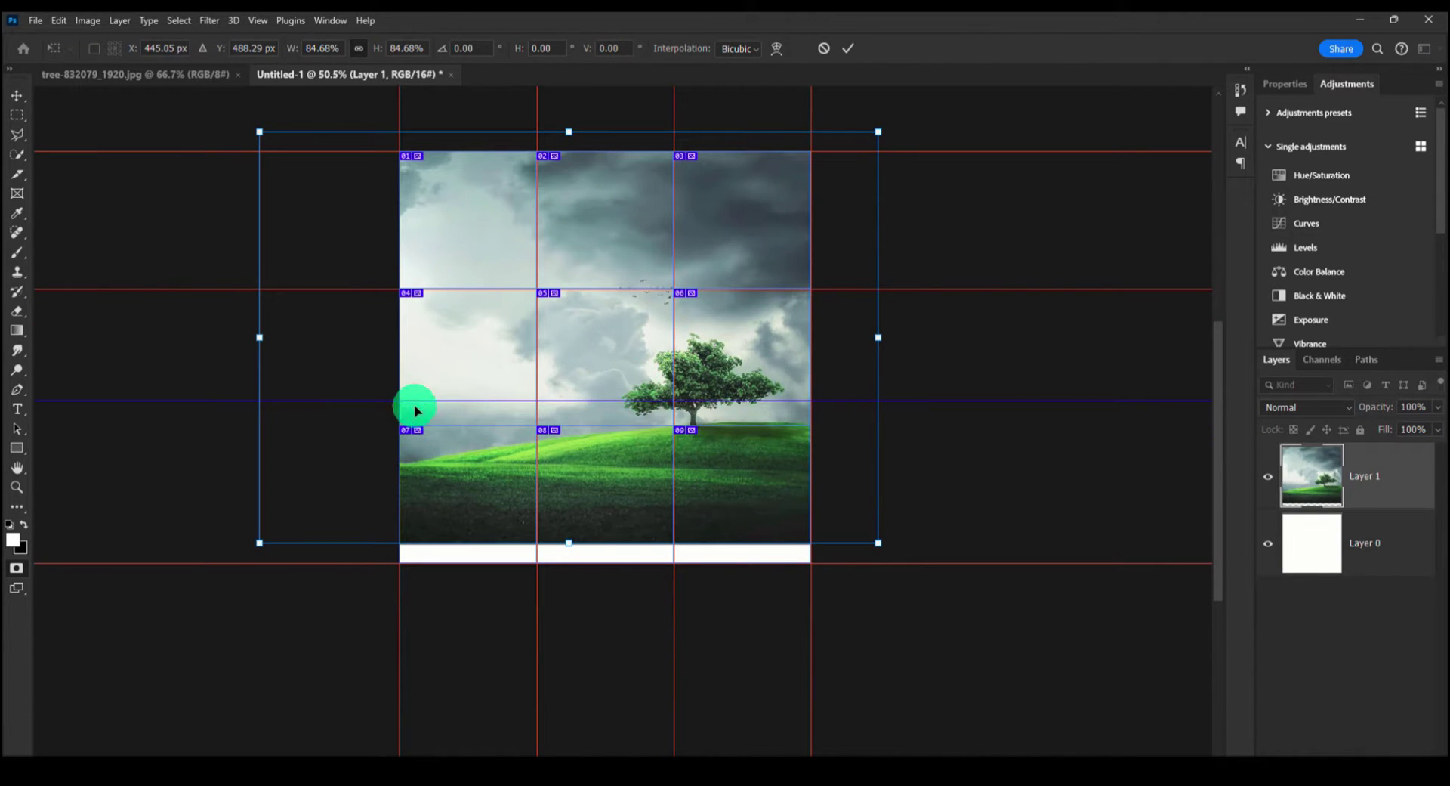
drag(430, 424, 446, 451)
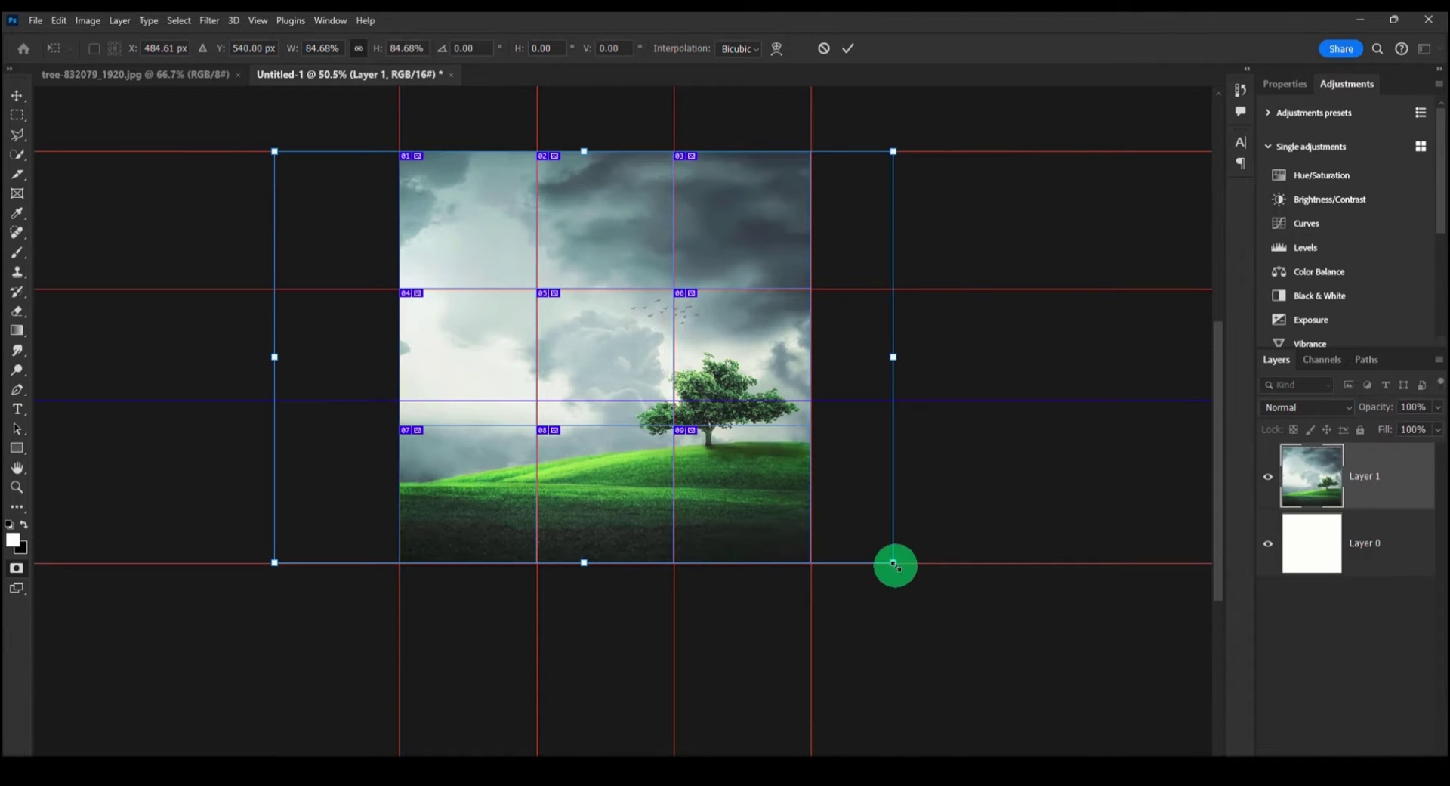
drag(894, 563, 931, 588)
Lock the guides in place.
click(292, 21)
click(260, 23)
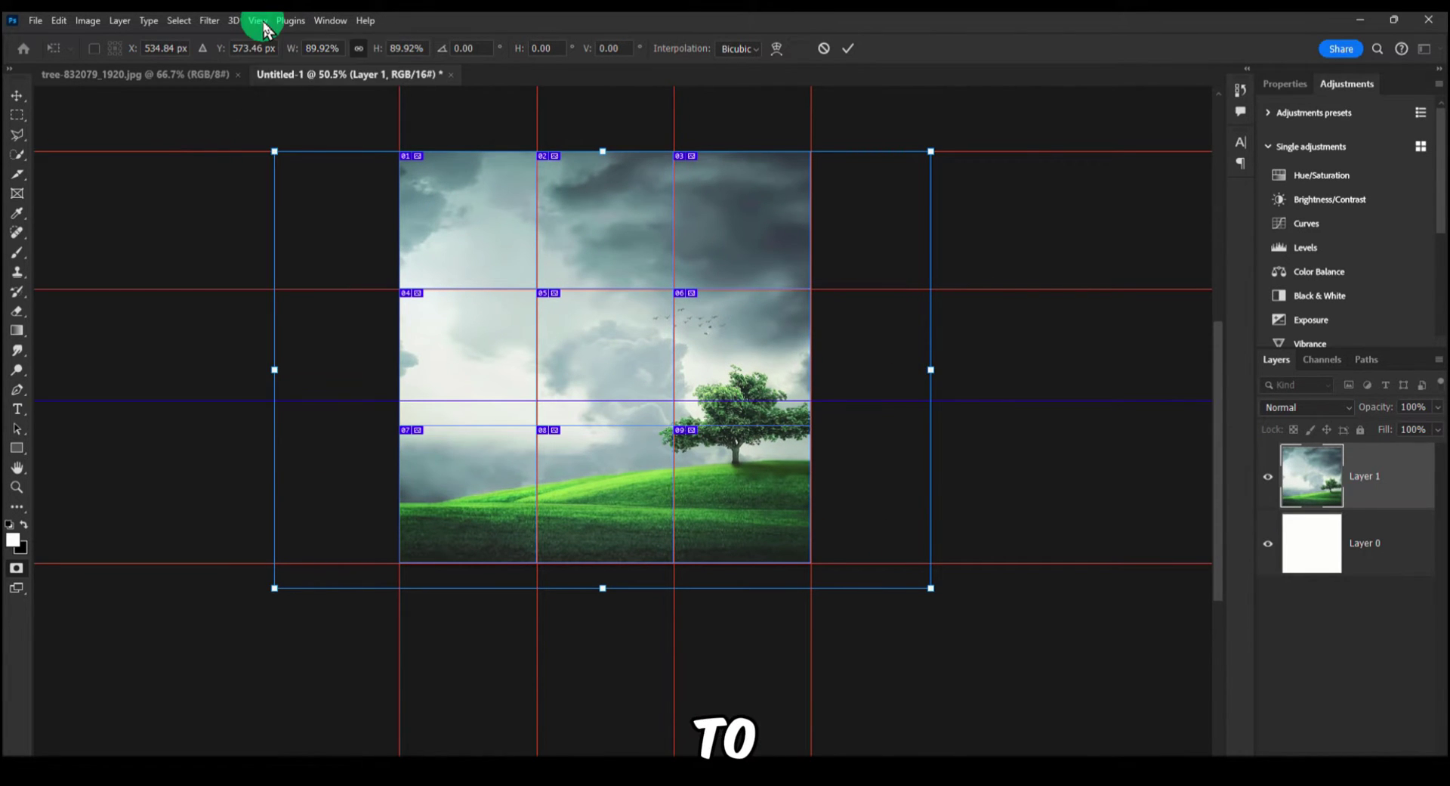
click(262, 23)
mouse_move(352, 420)
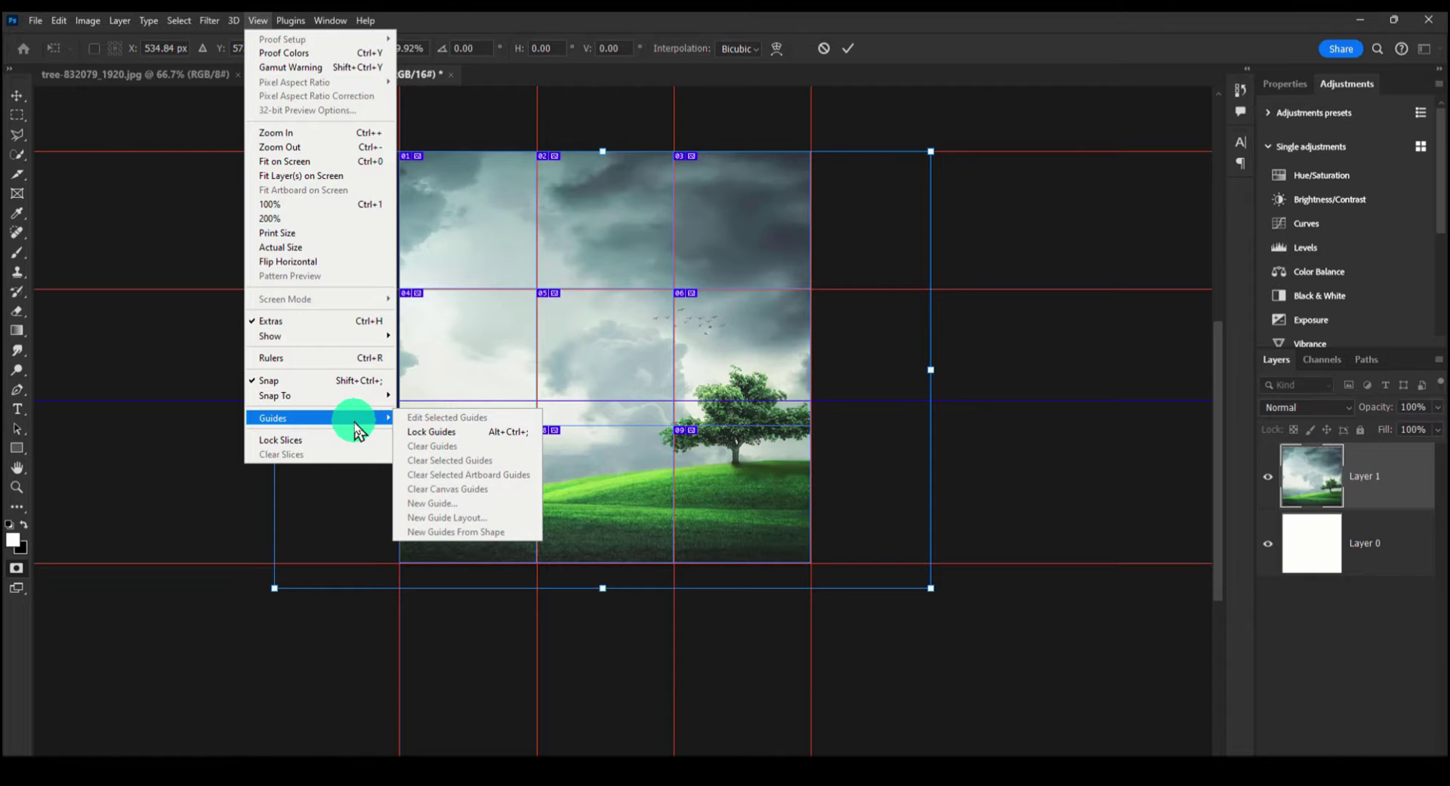
click(429, 431)
Commit the photo resize and reselect the photo layer, dismissing the Move tool errors.
click(17, 96)
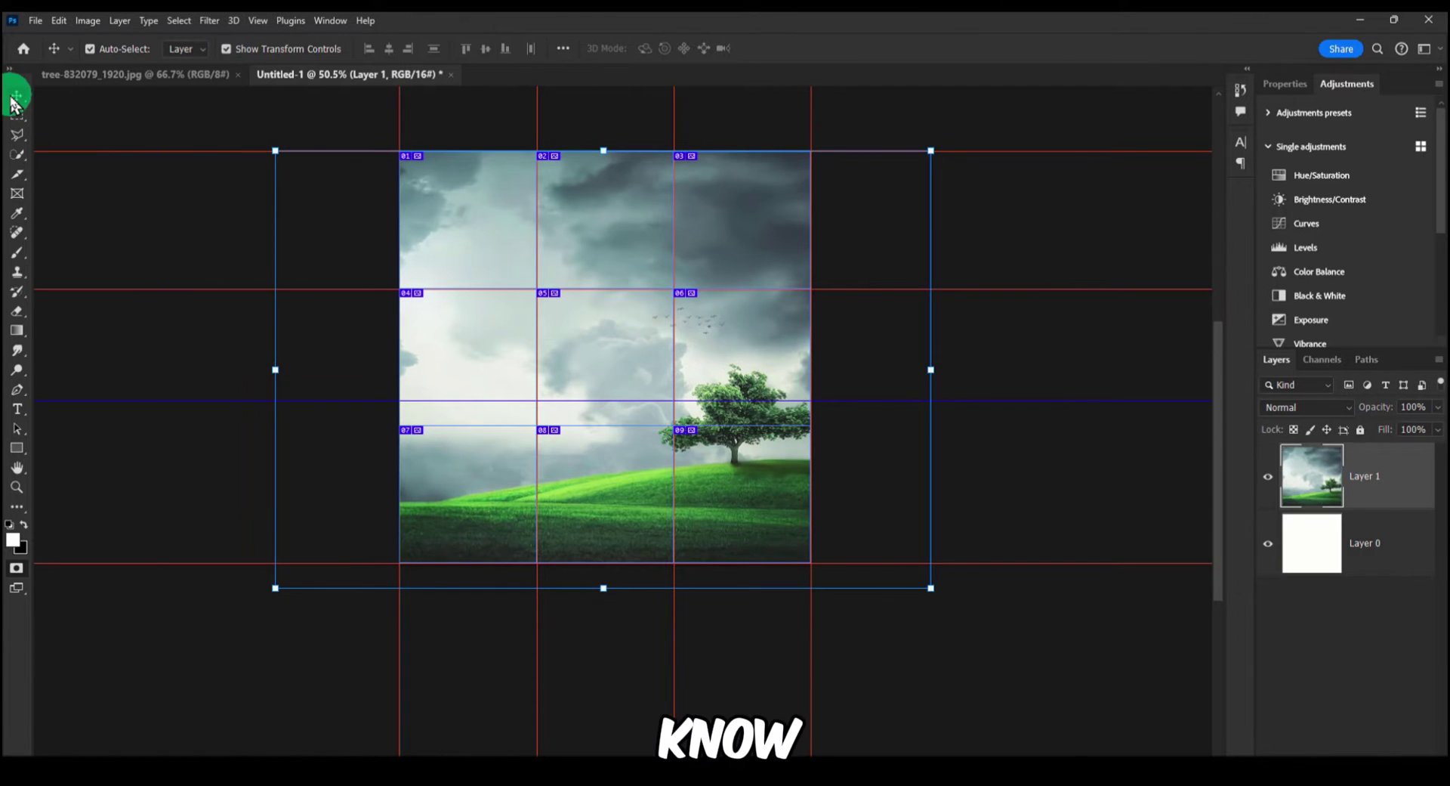
click(246, 126)
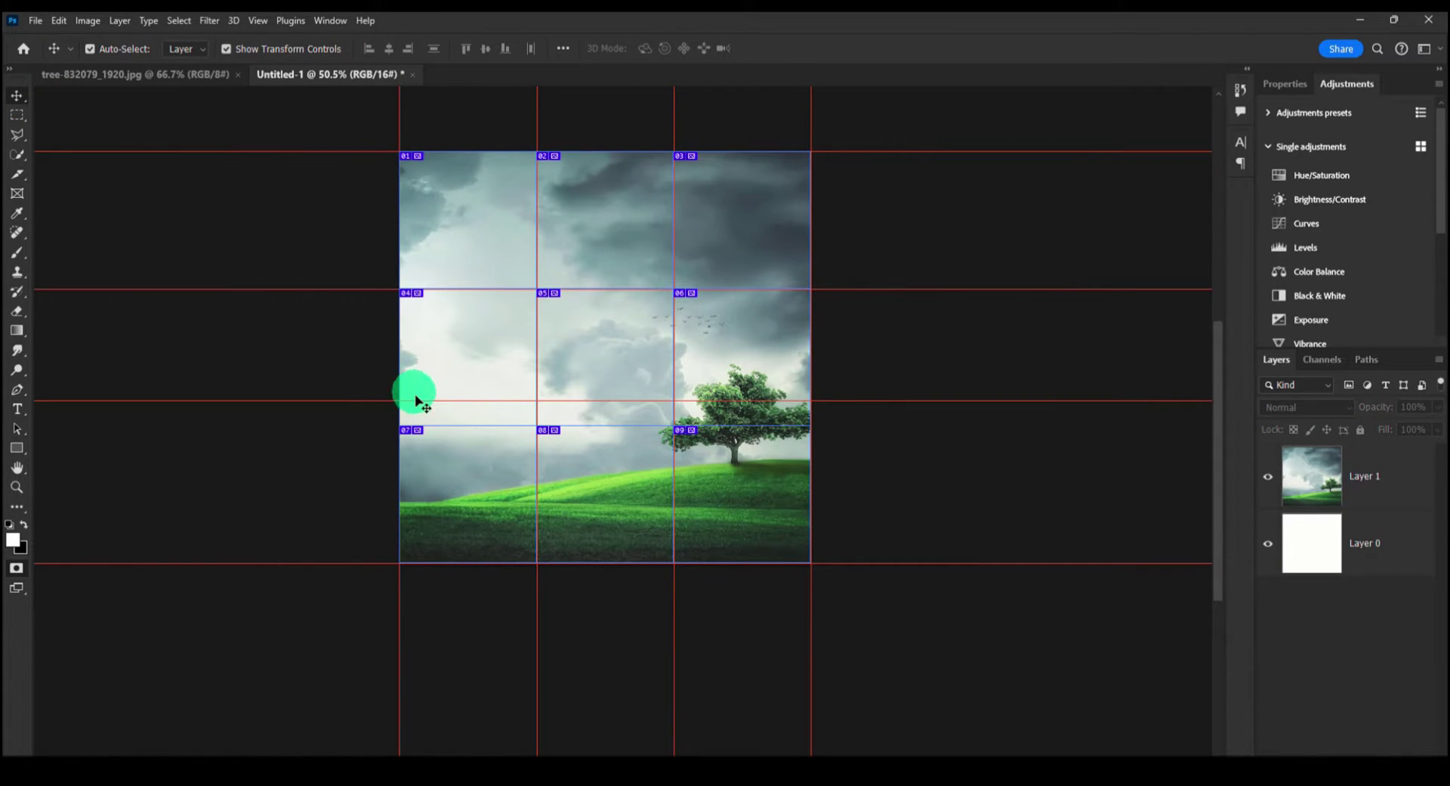
key(q)
click(428, 459)
click(718, 307)
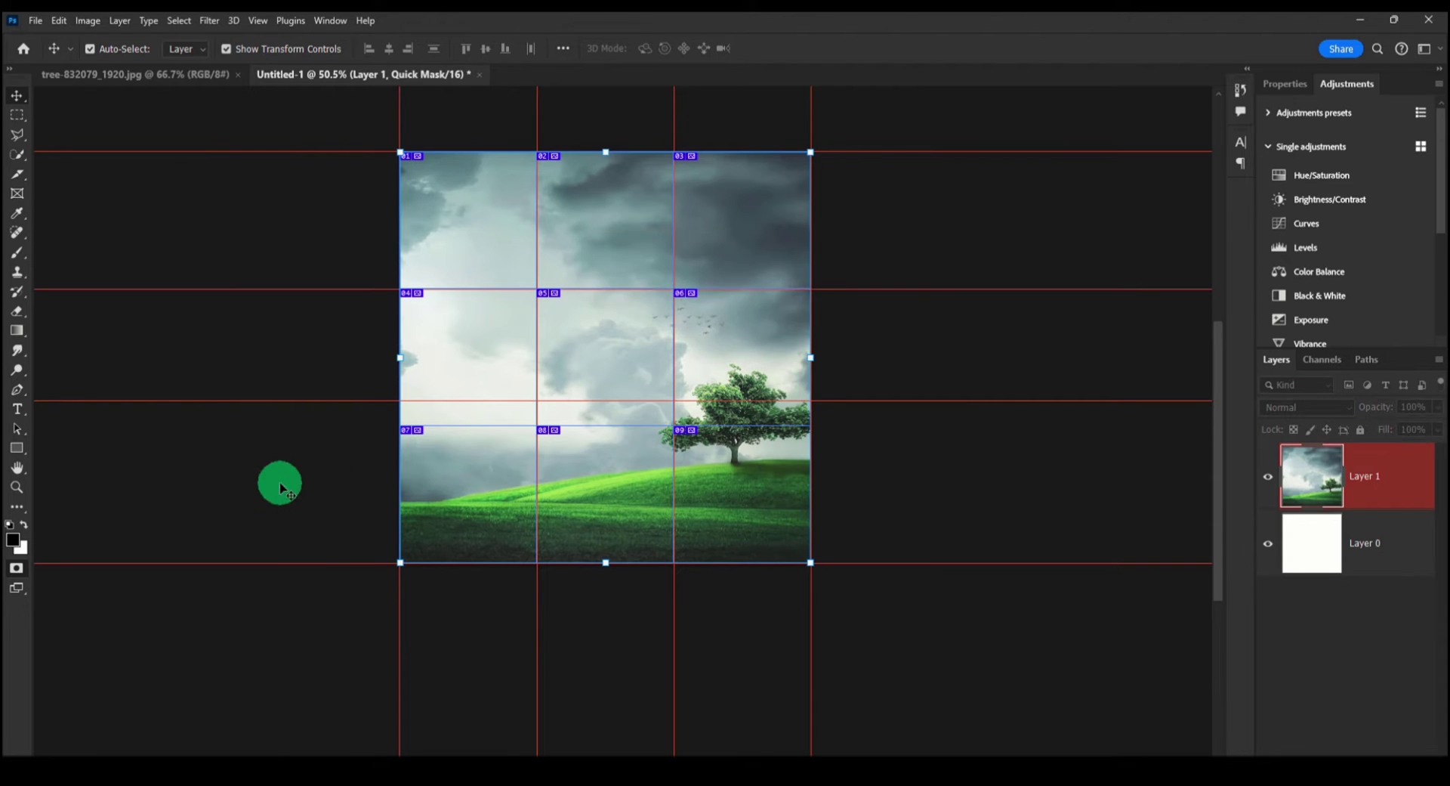
click(364, 450)
click(714, 308)
click(878, 386)
click(1304, 568)
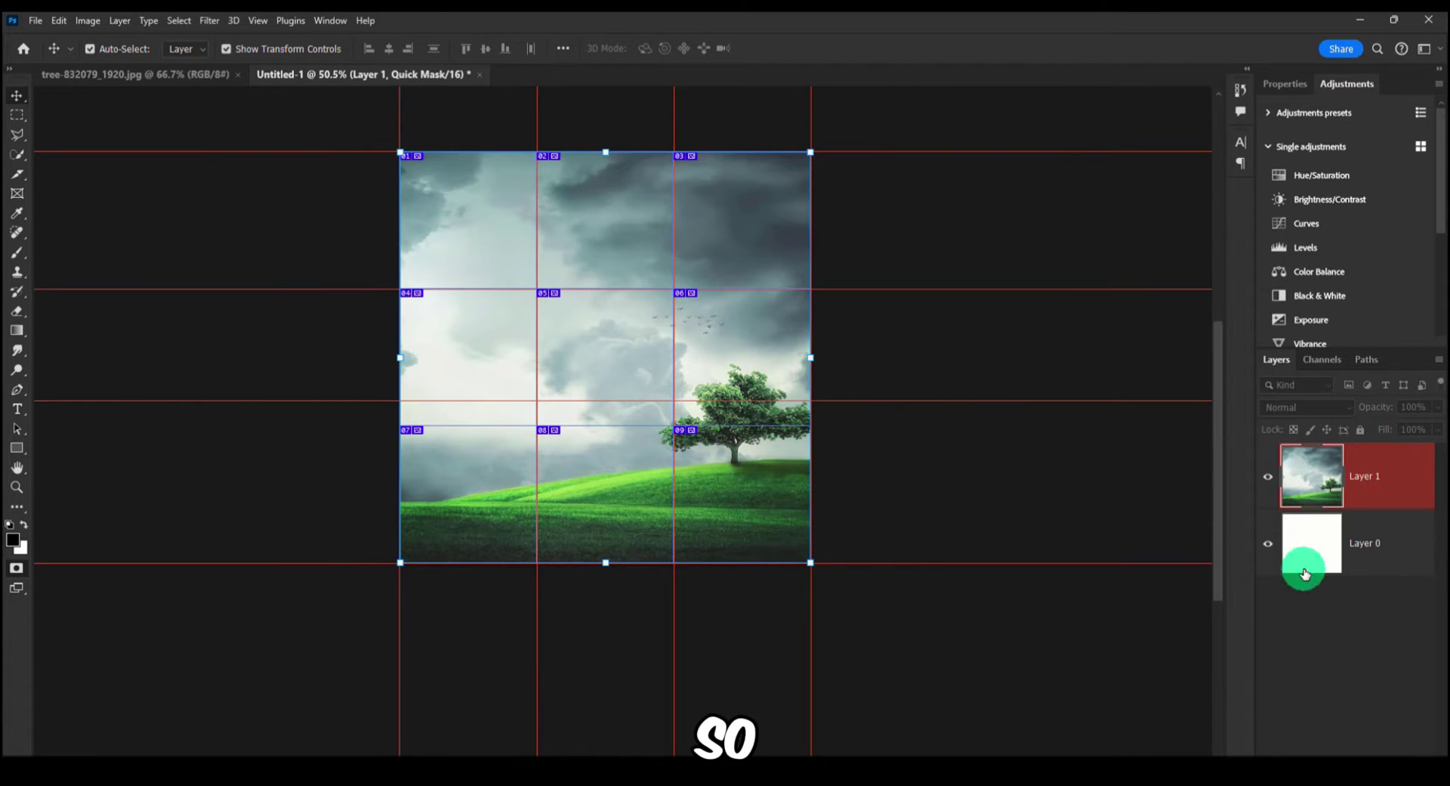
click(1319, 500)
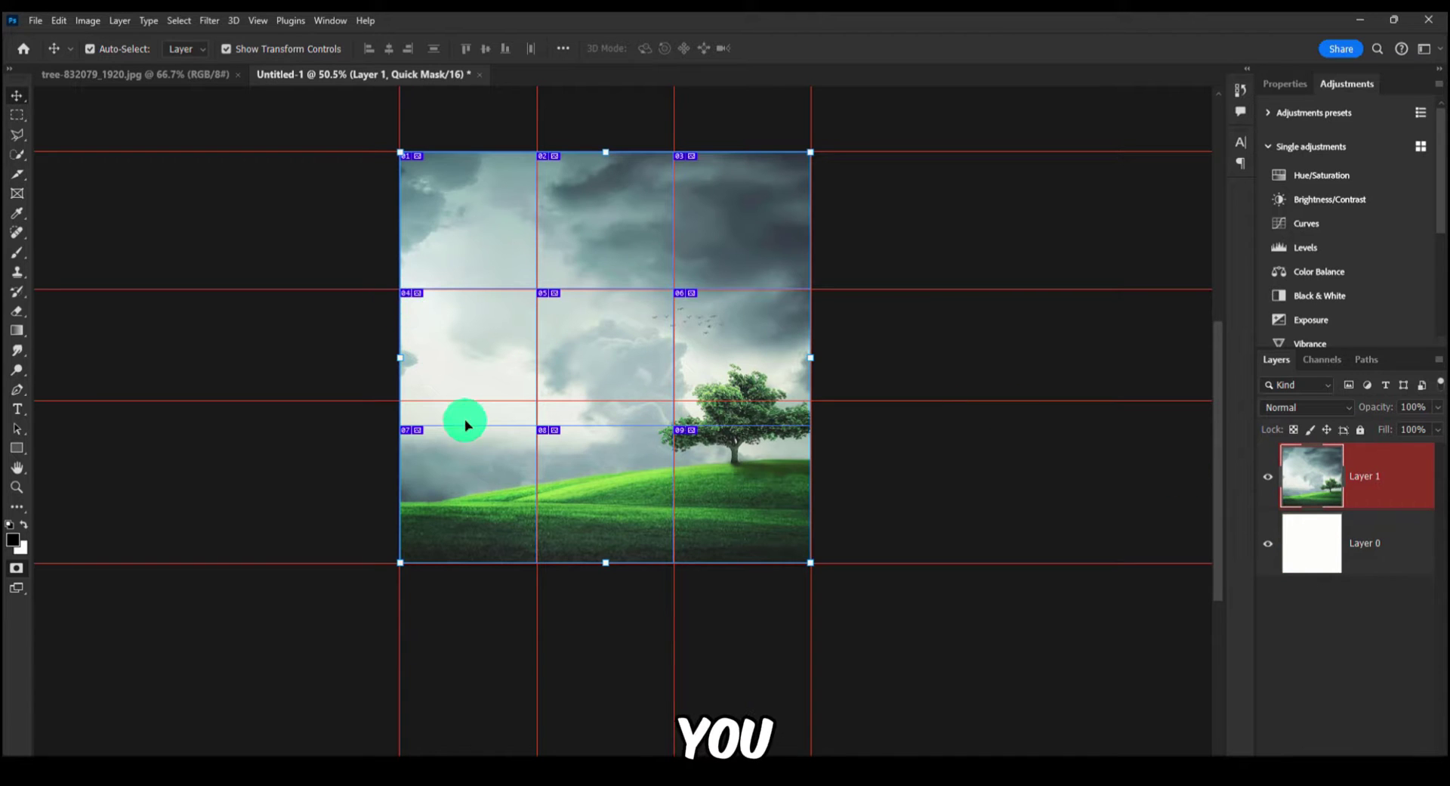
Clear all guides, leaving only the nine slice outlines.
click(258, 20)
mouse_move(331, 417)
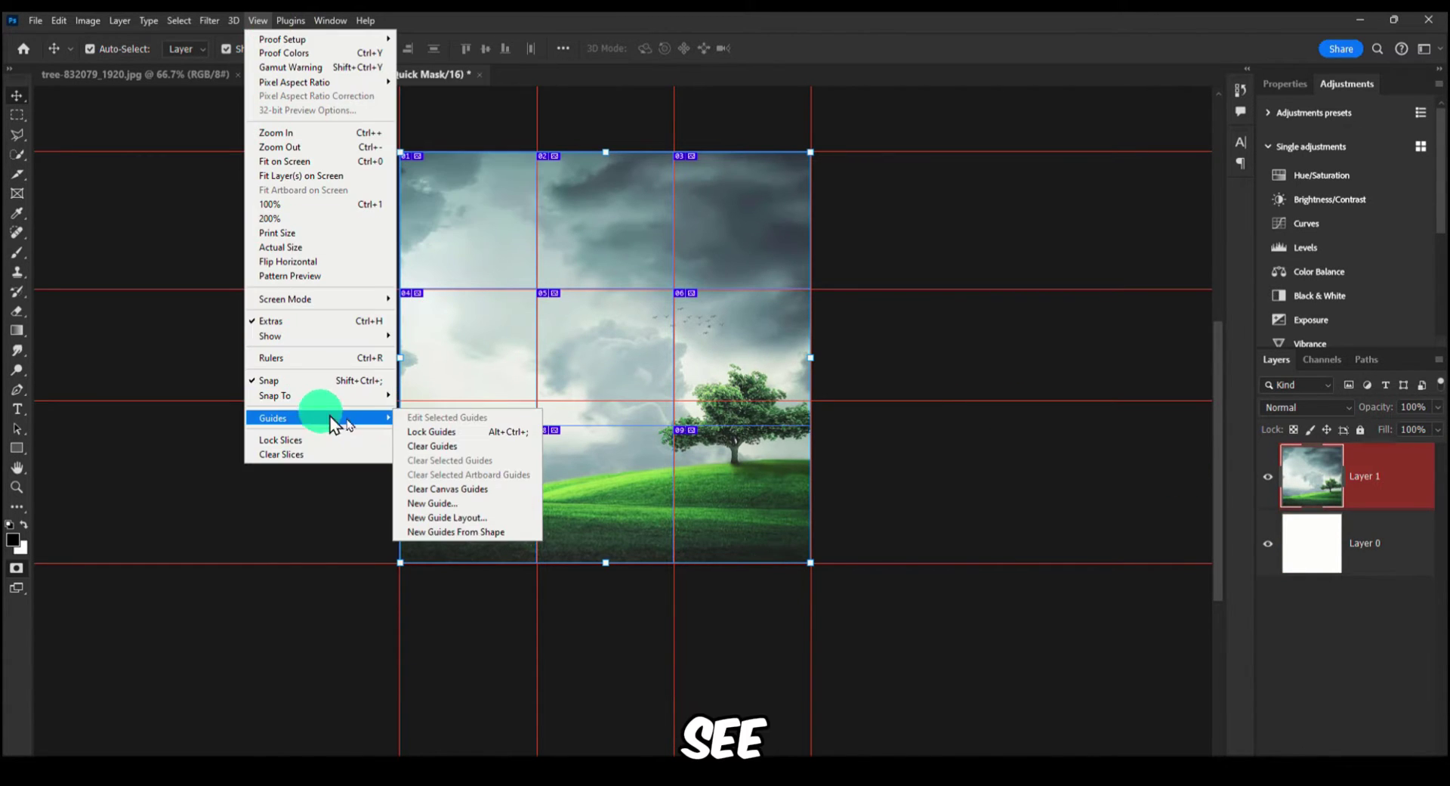
click(401, 445)
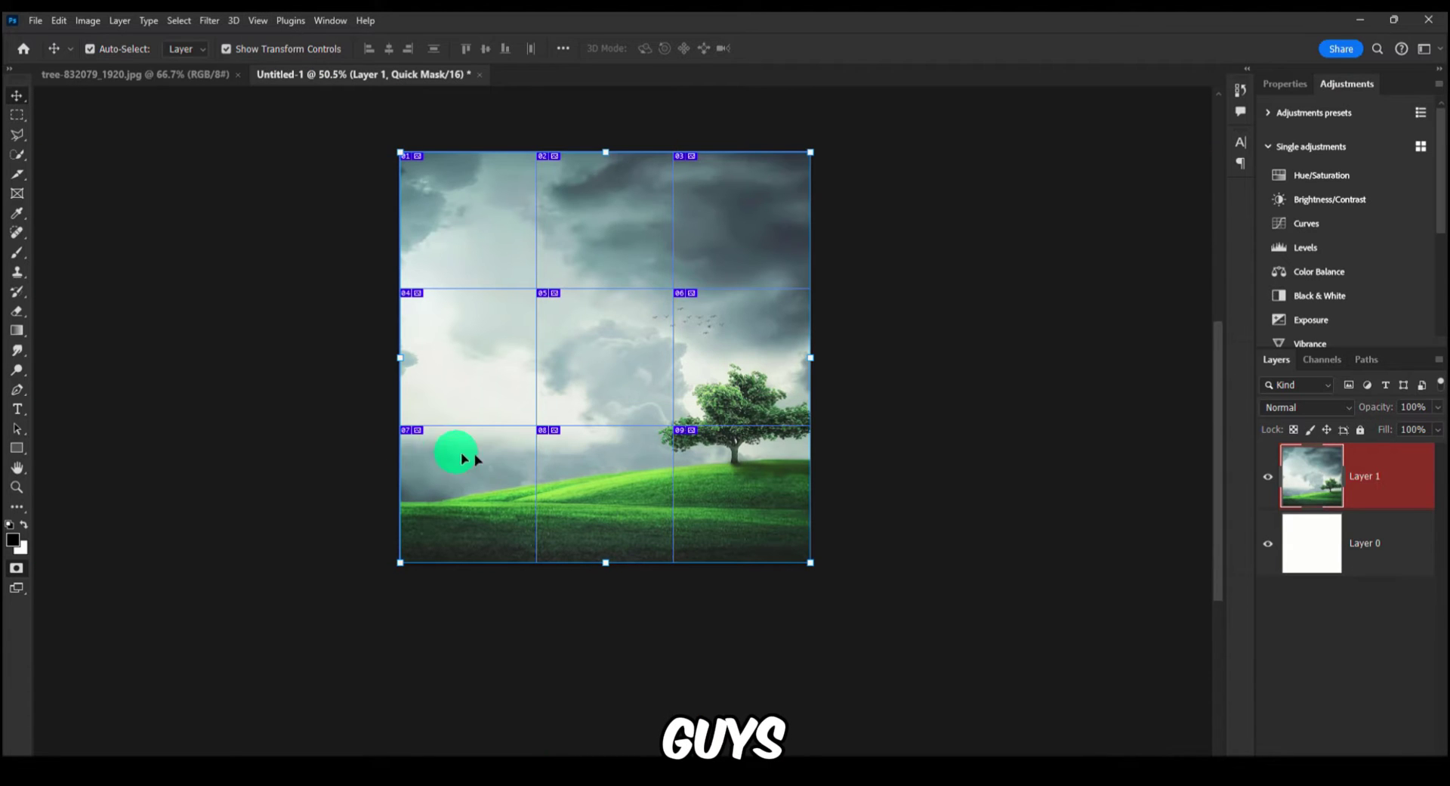
click(522, 451)
click(699, 307)
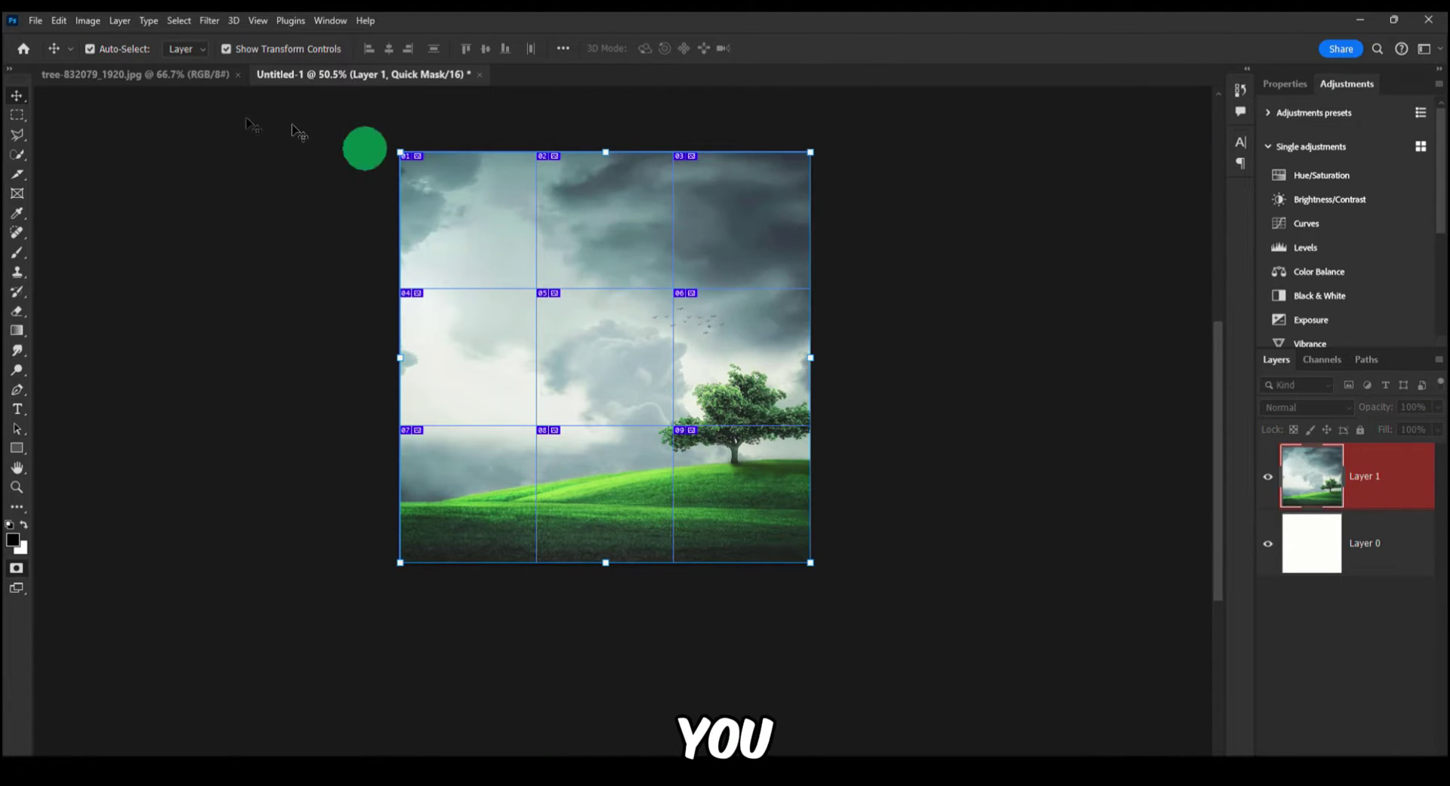
Add a 3-column, 3-row guide layout over the photo, matching the nine slices.
click(18, 173)
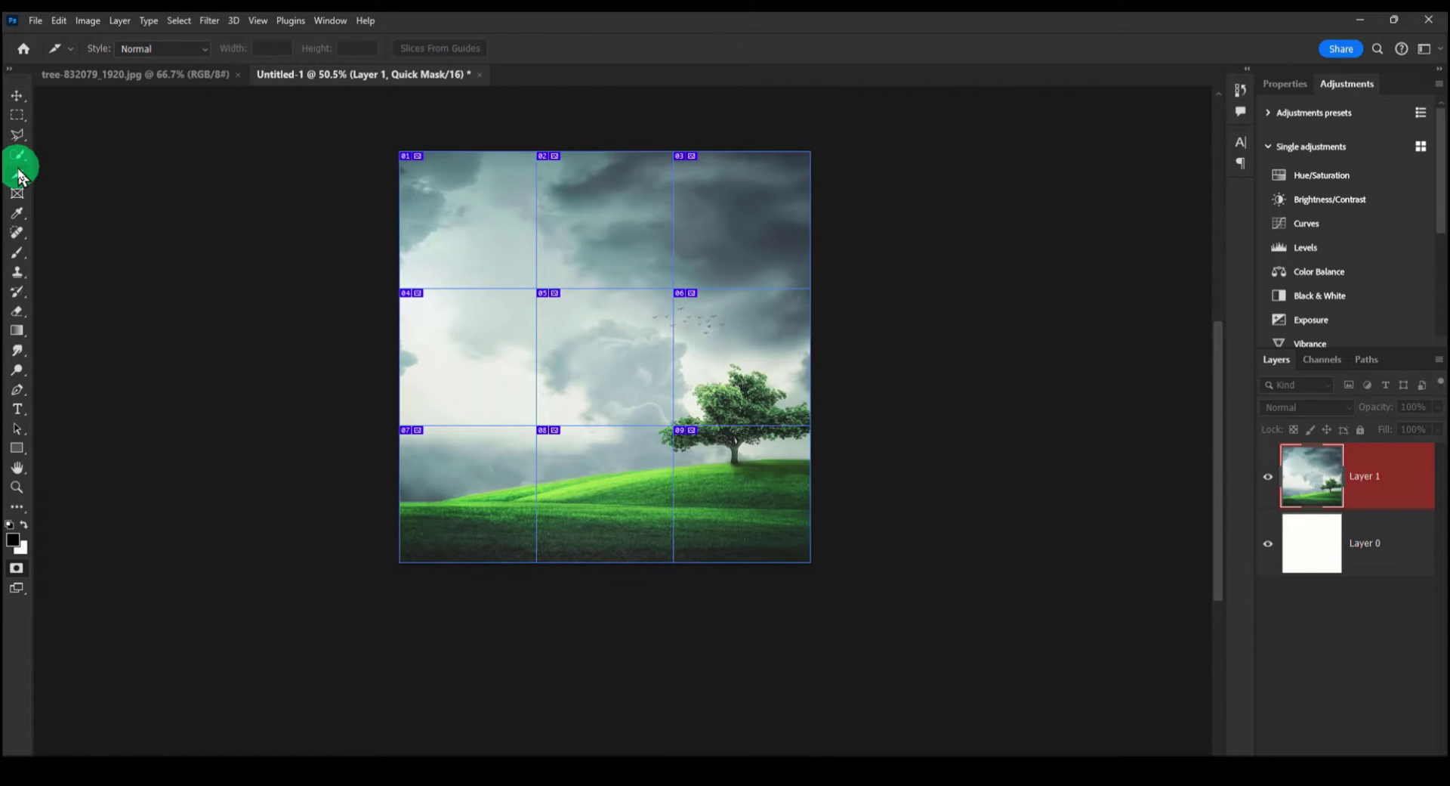
click(257, 20)
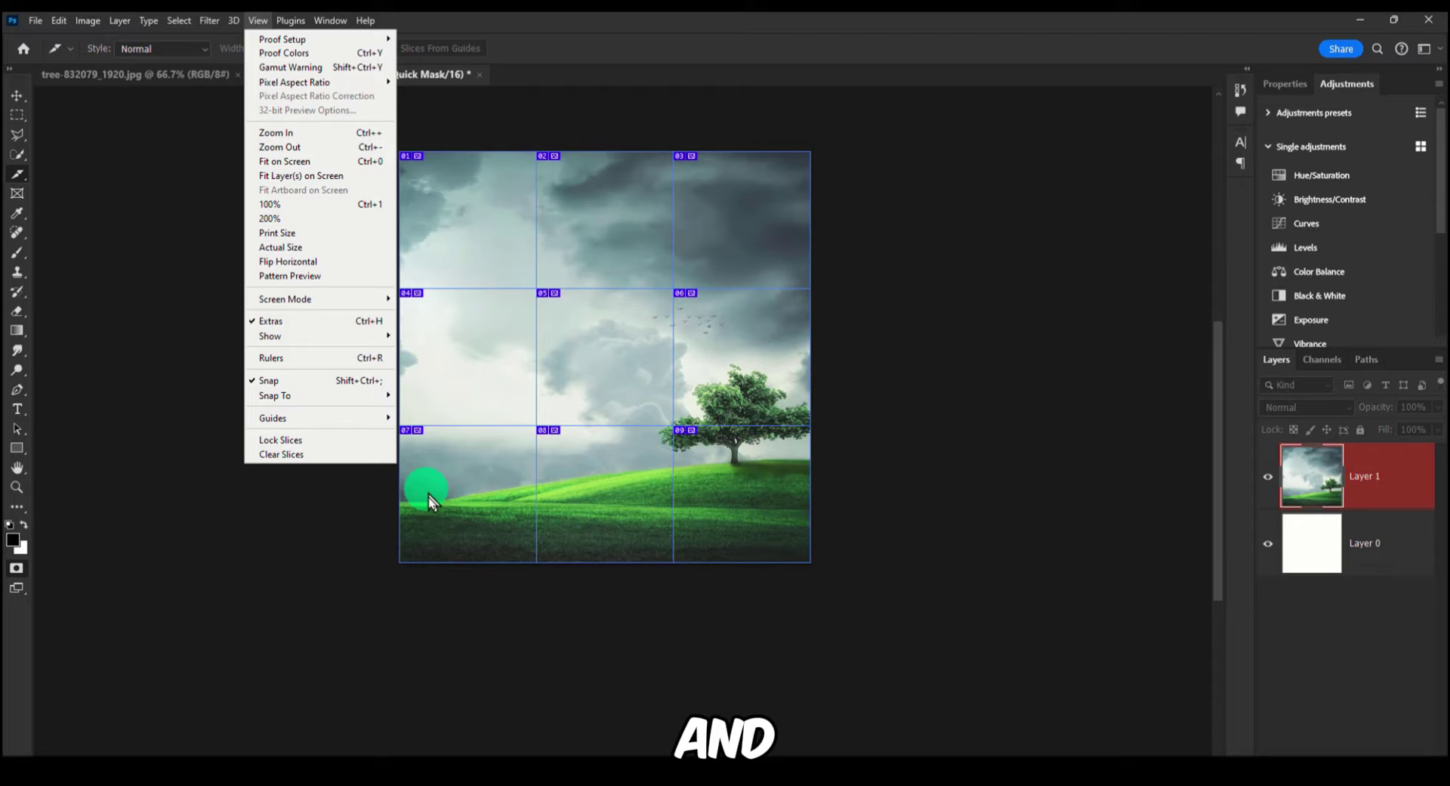
mouse_move(382, 418)
click(472, 507)
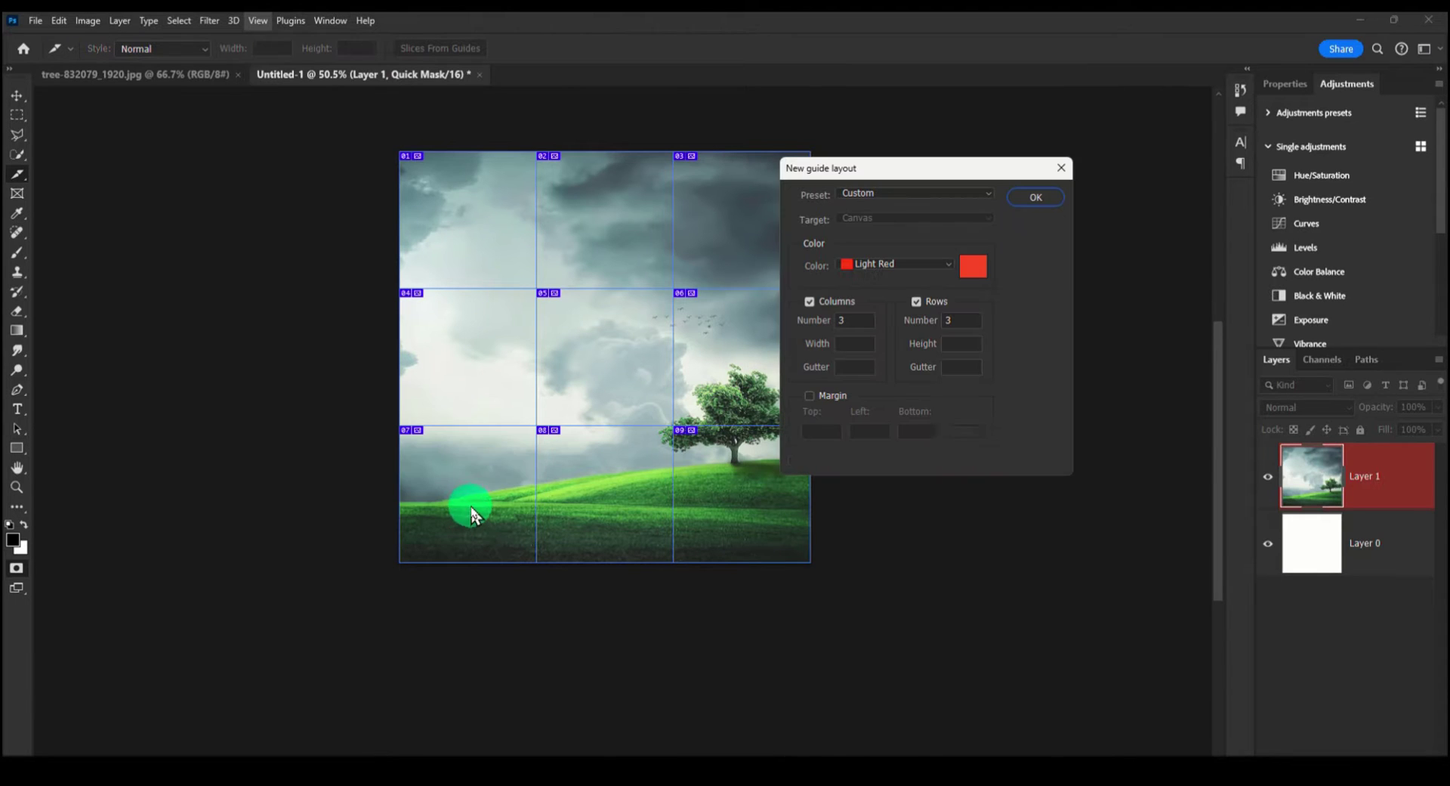
click(1033, 198)
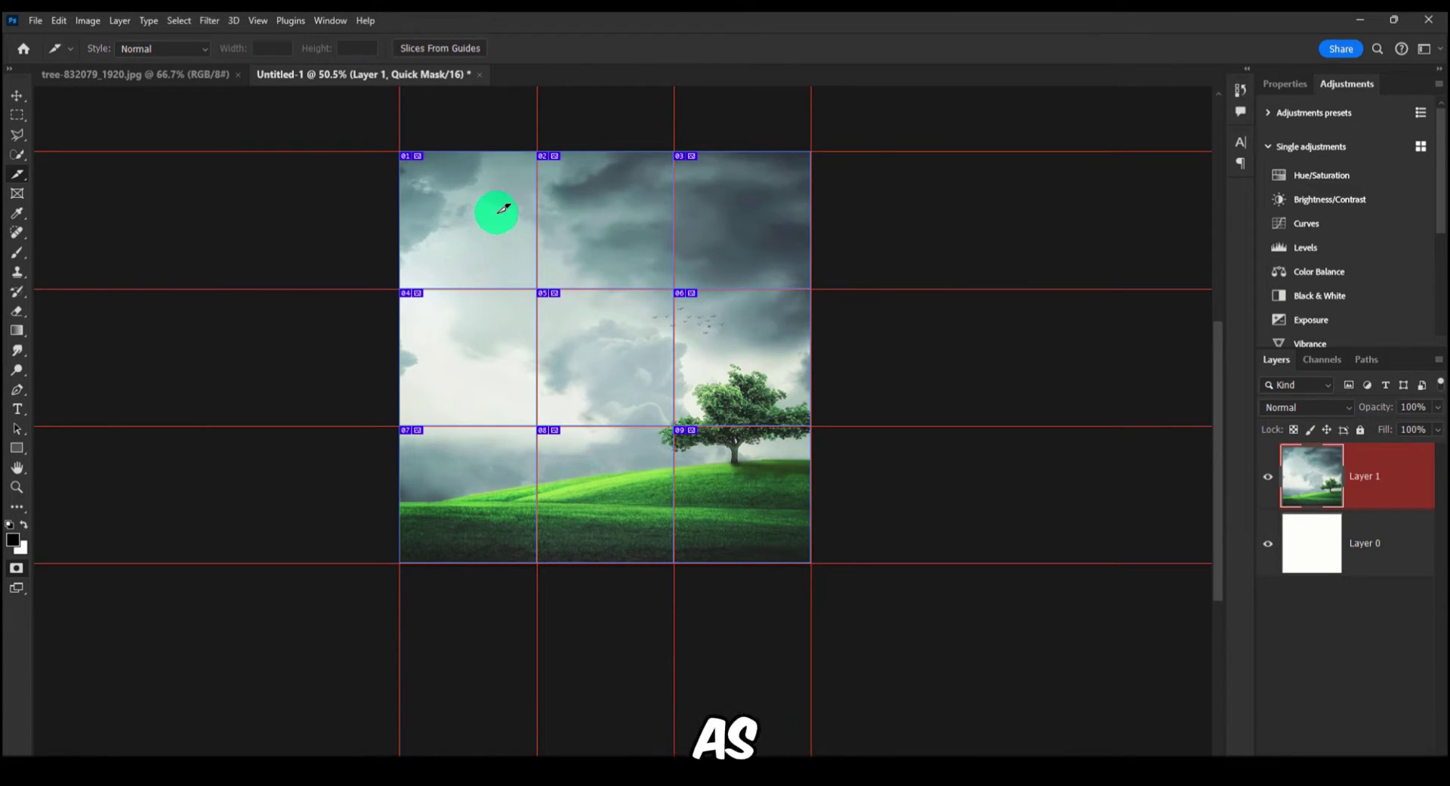
Set up Save for Web (Legacy) with the JPEG High preset.
click(37, 23)
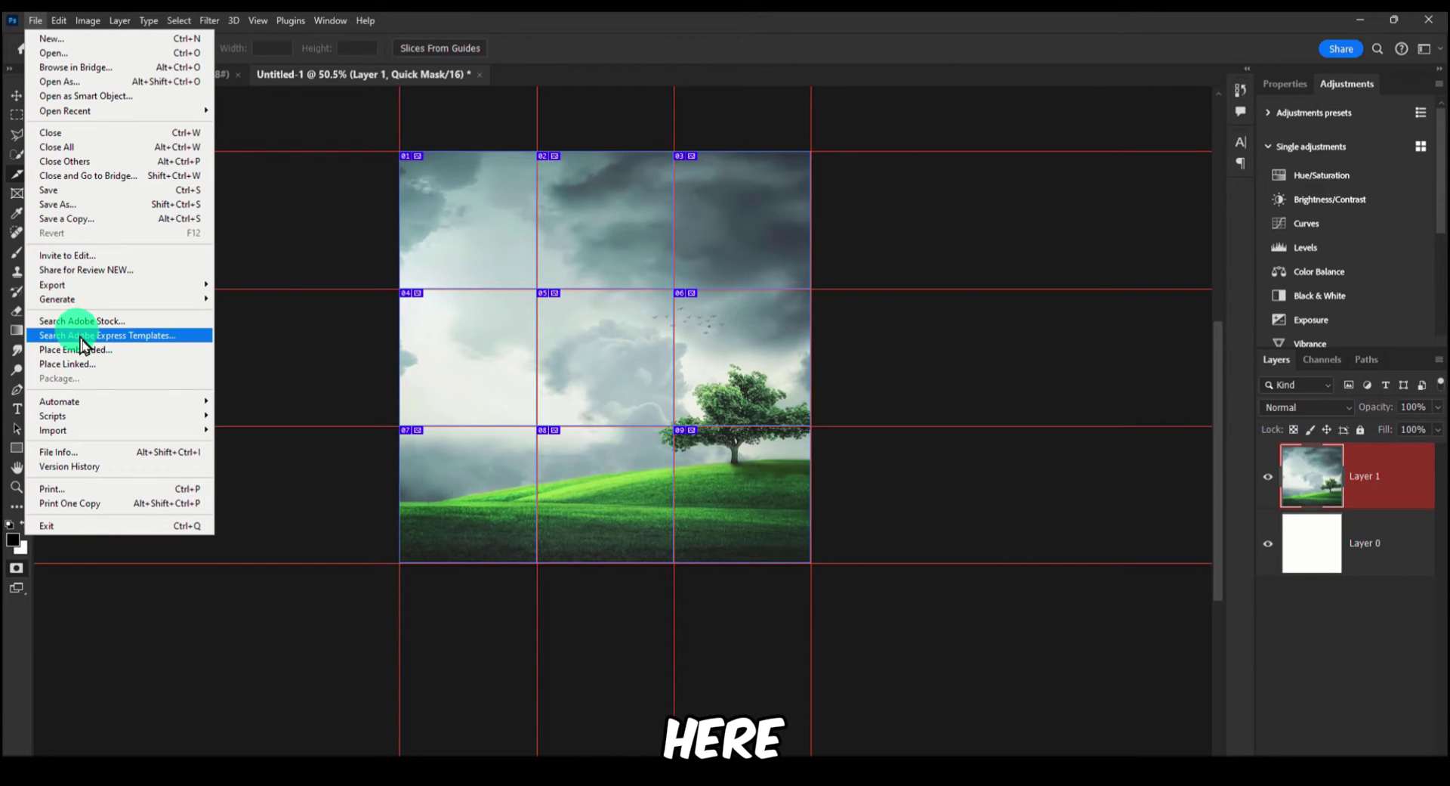
mouse_move(125, 438)
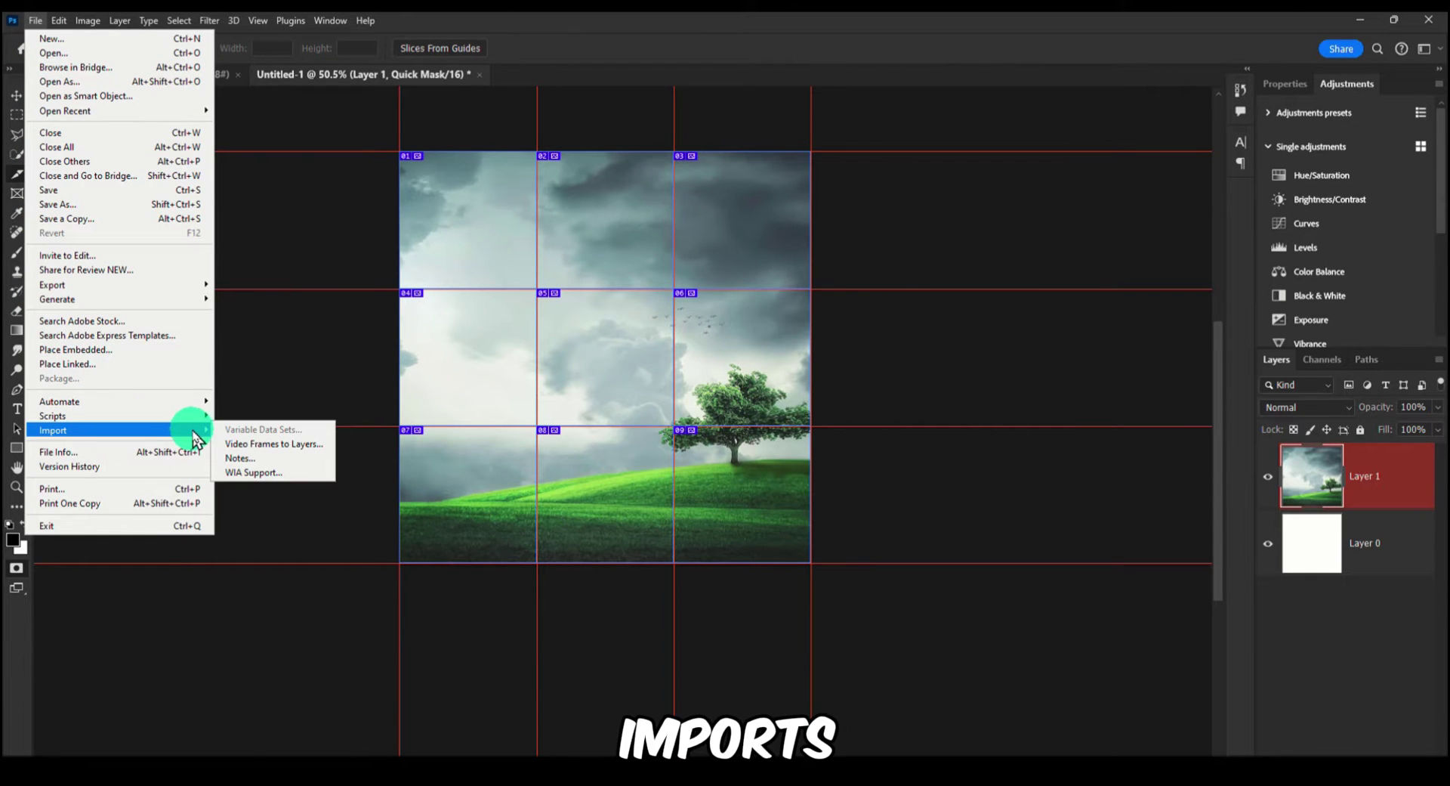
mouse_move(193, 285)
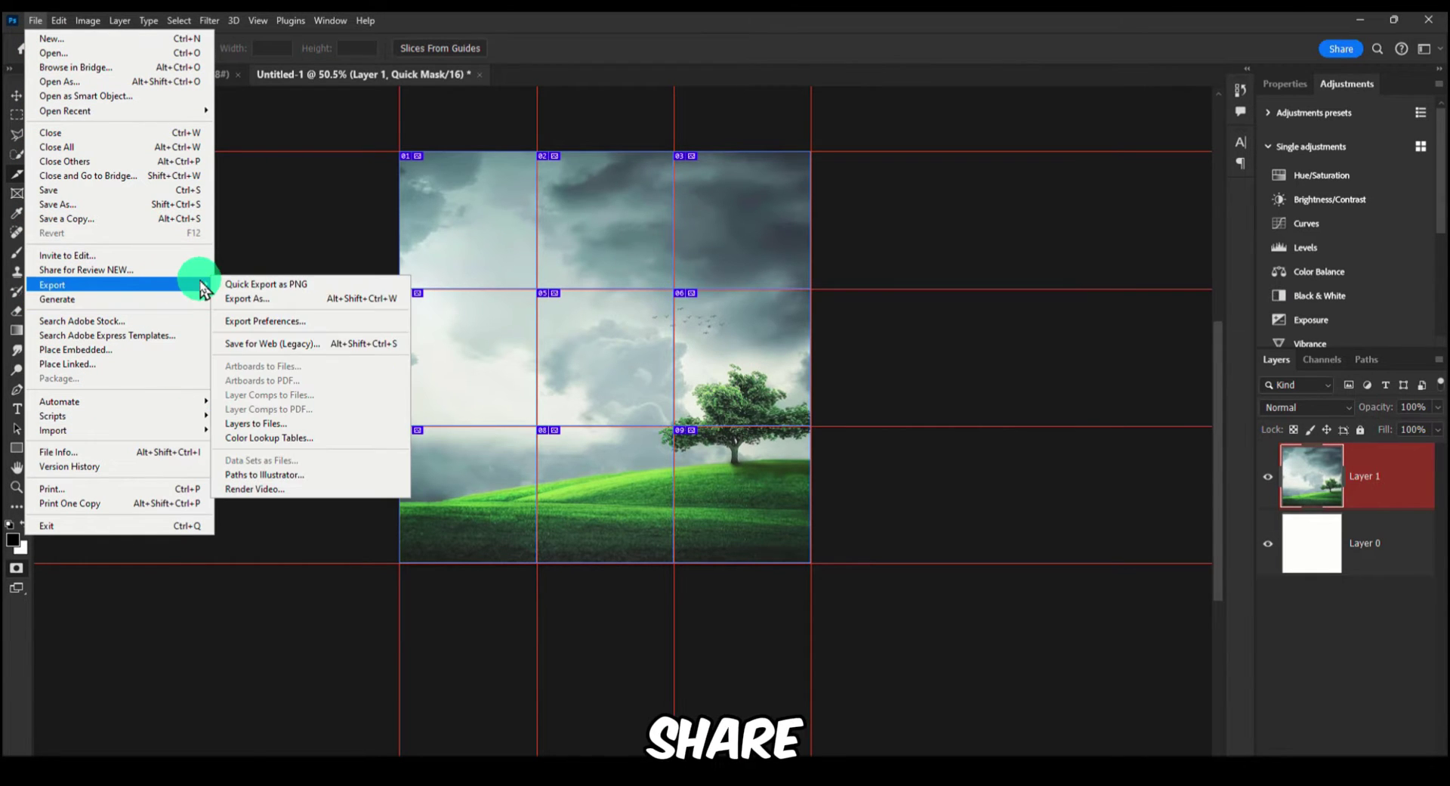
click(292, 343)
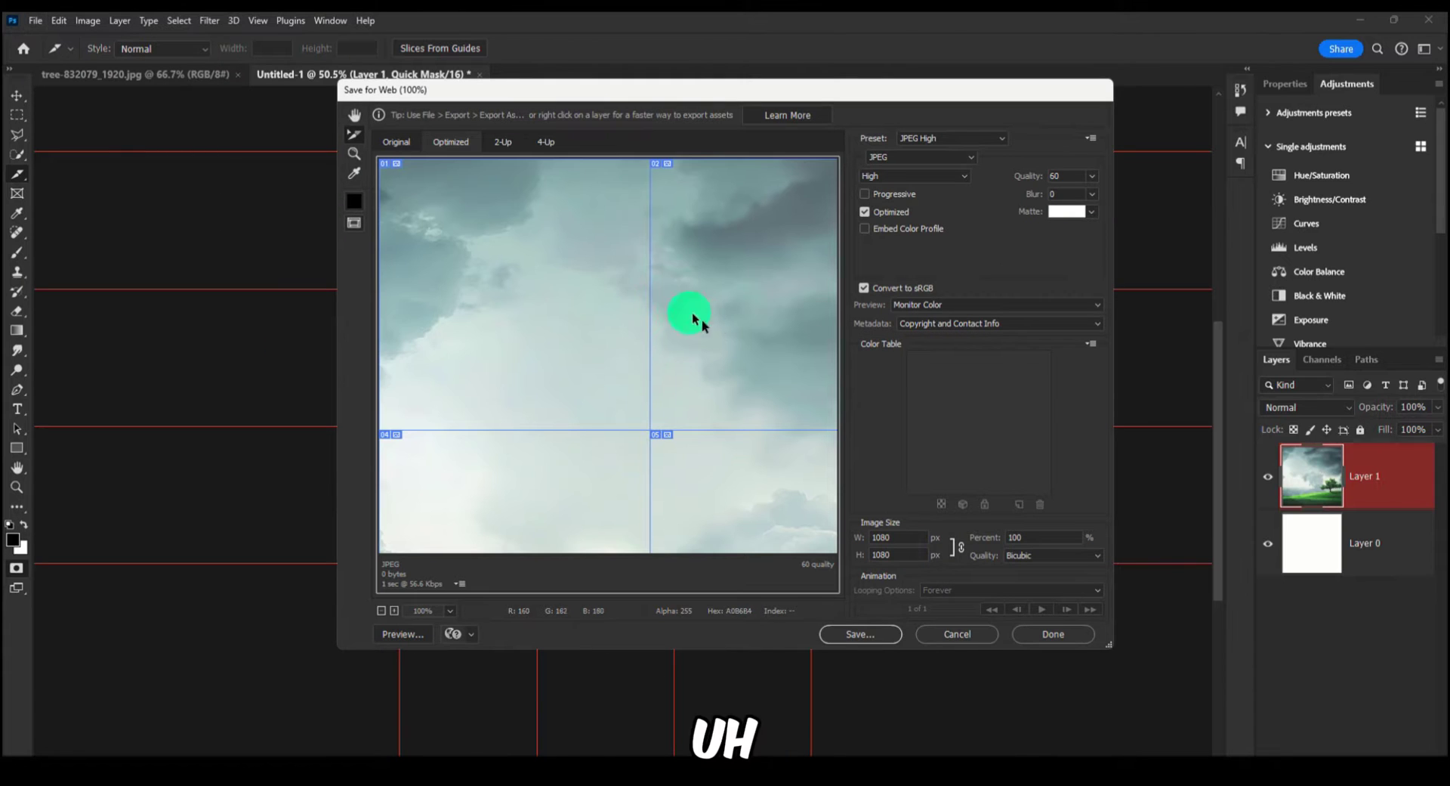
click(926, 140)
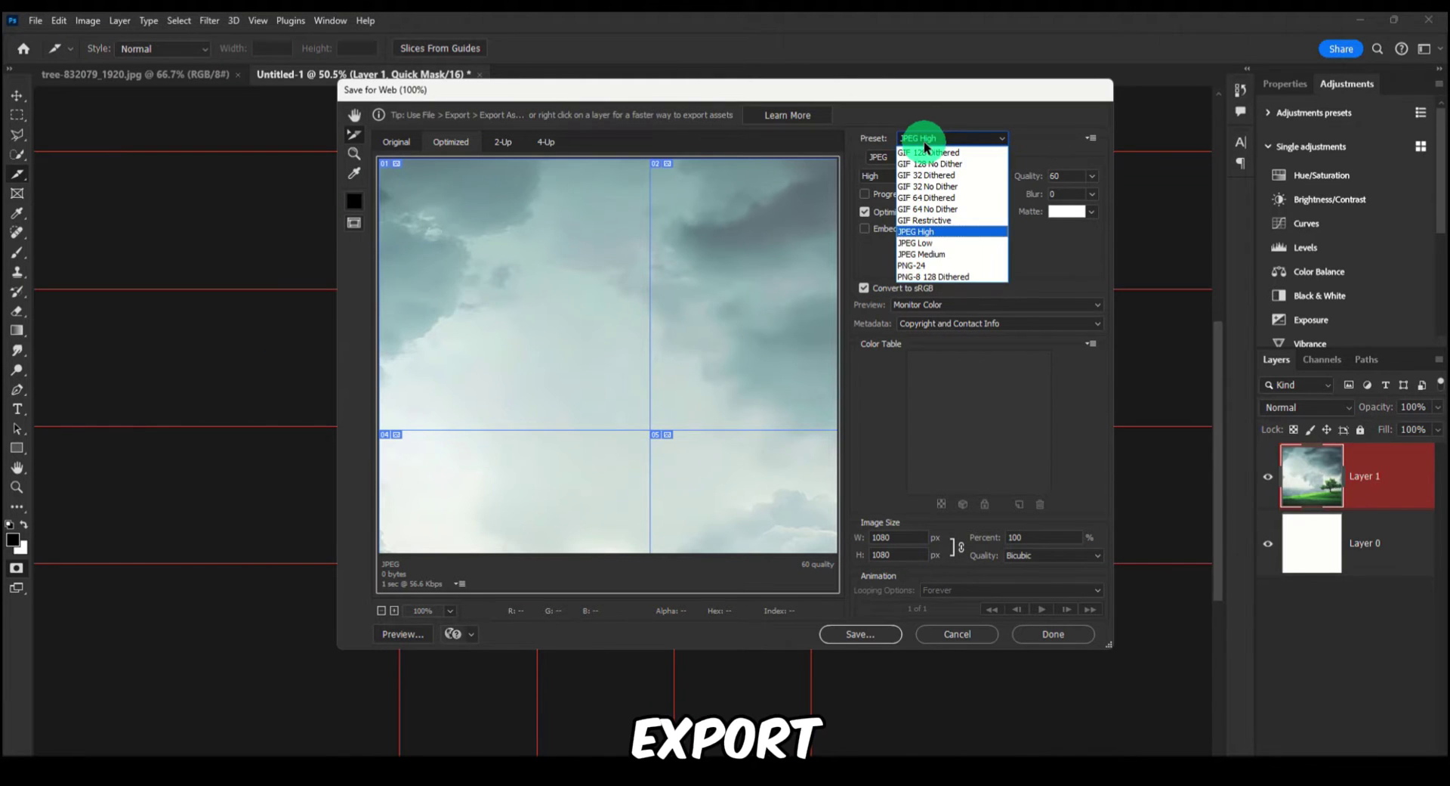
click(926, 140)
click(926, 141)
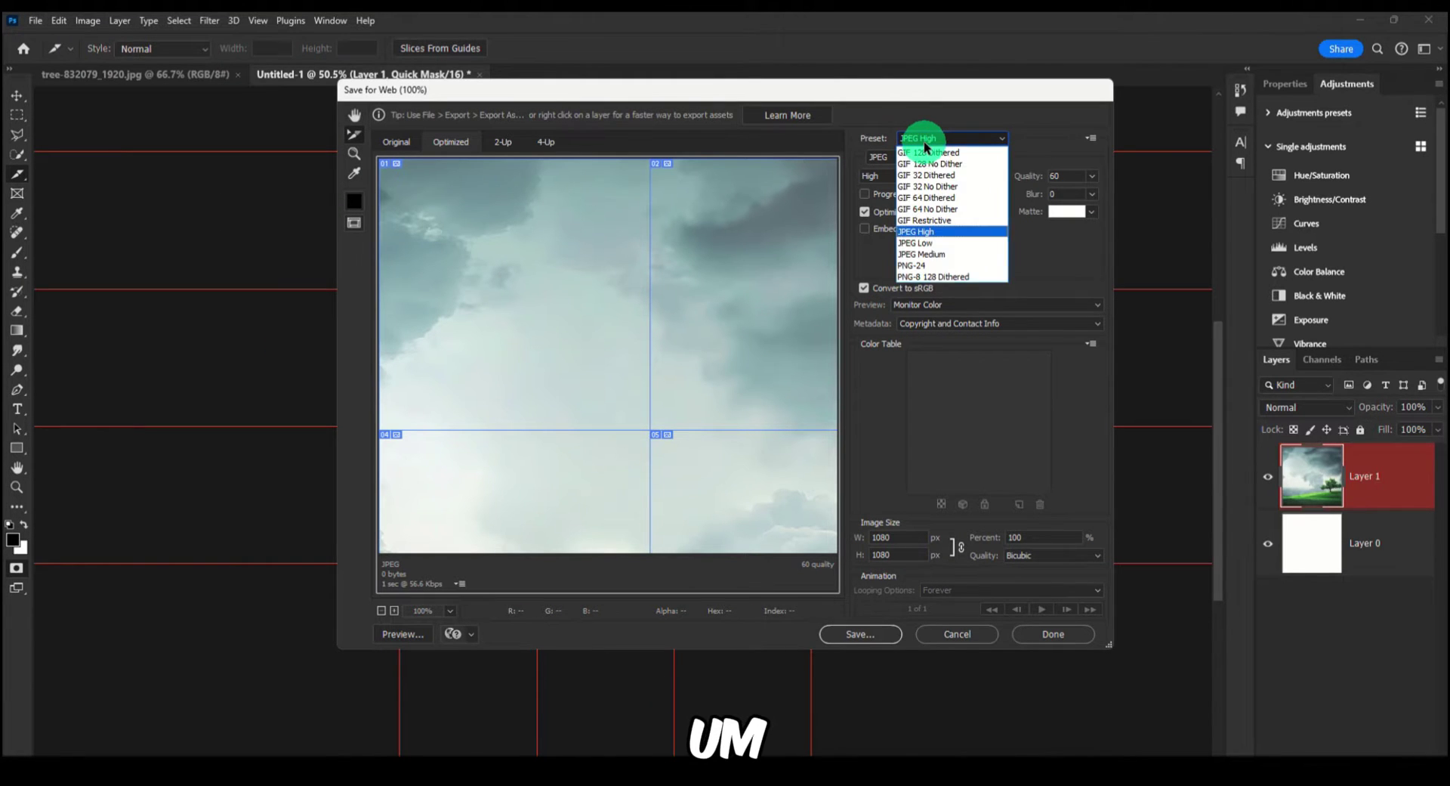
click(910, 232)
Save the slices as Untitled-1_01 to Untitled-1_09 into the images folder.
click(884, 636)
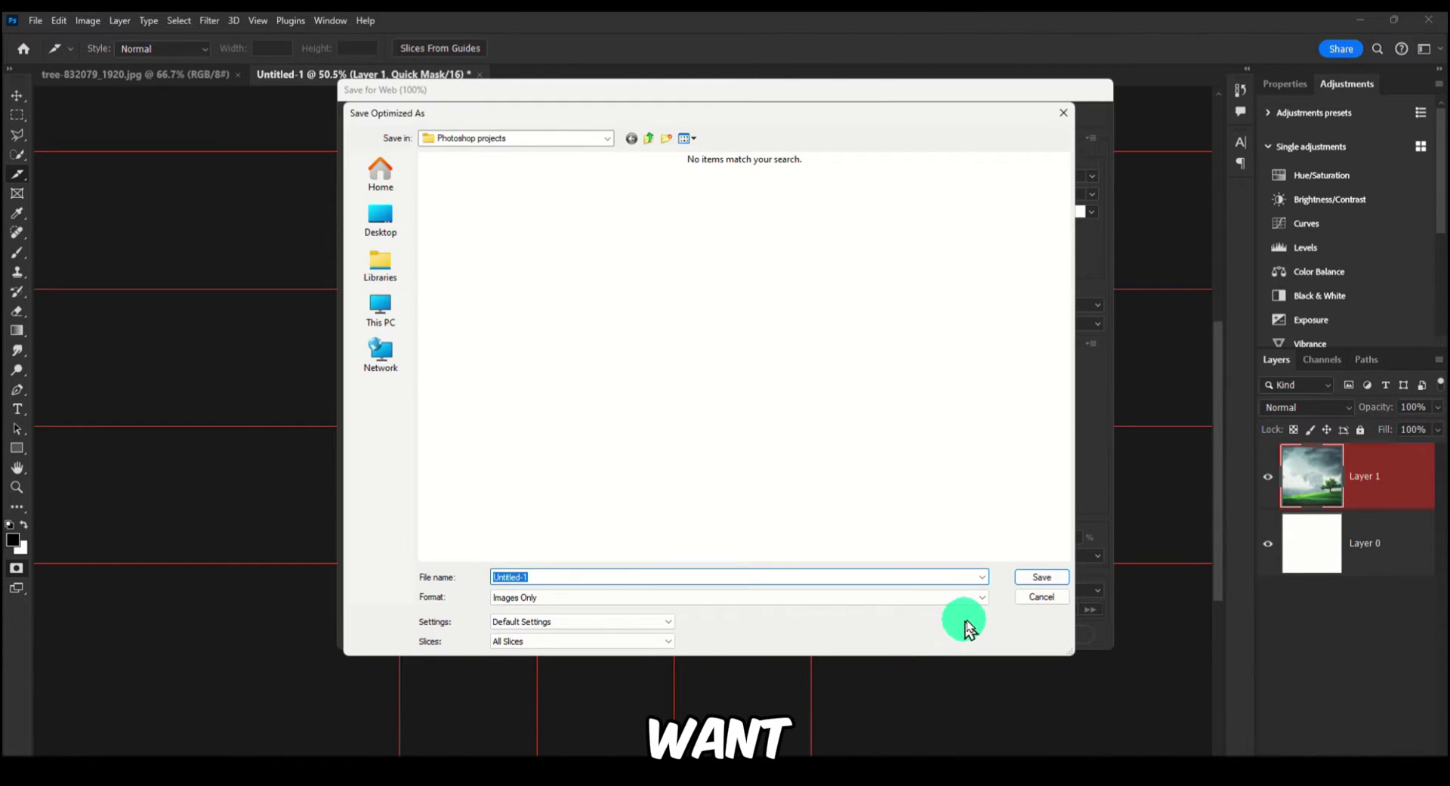
click(1041, 576)
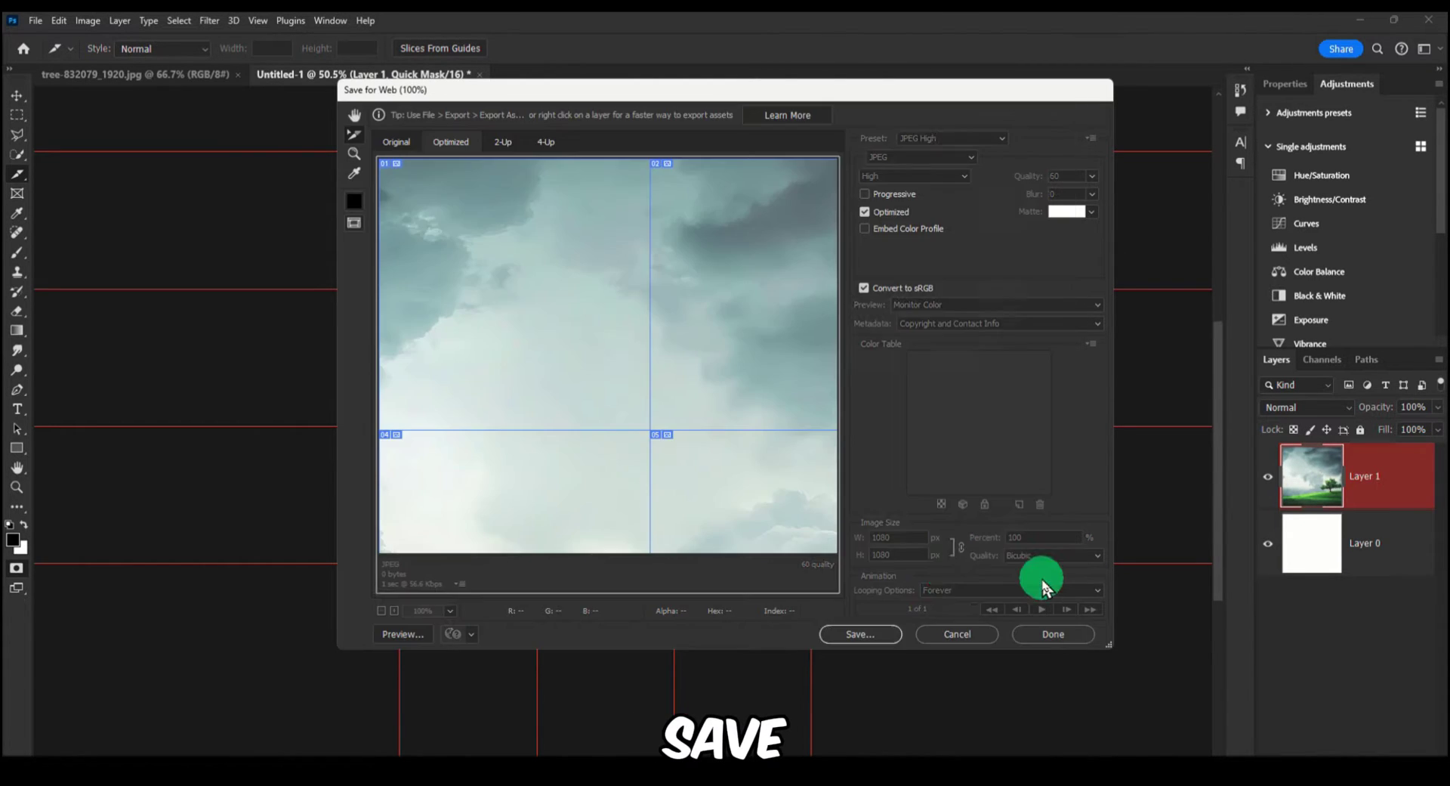
key(alt+Tab)
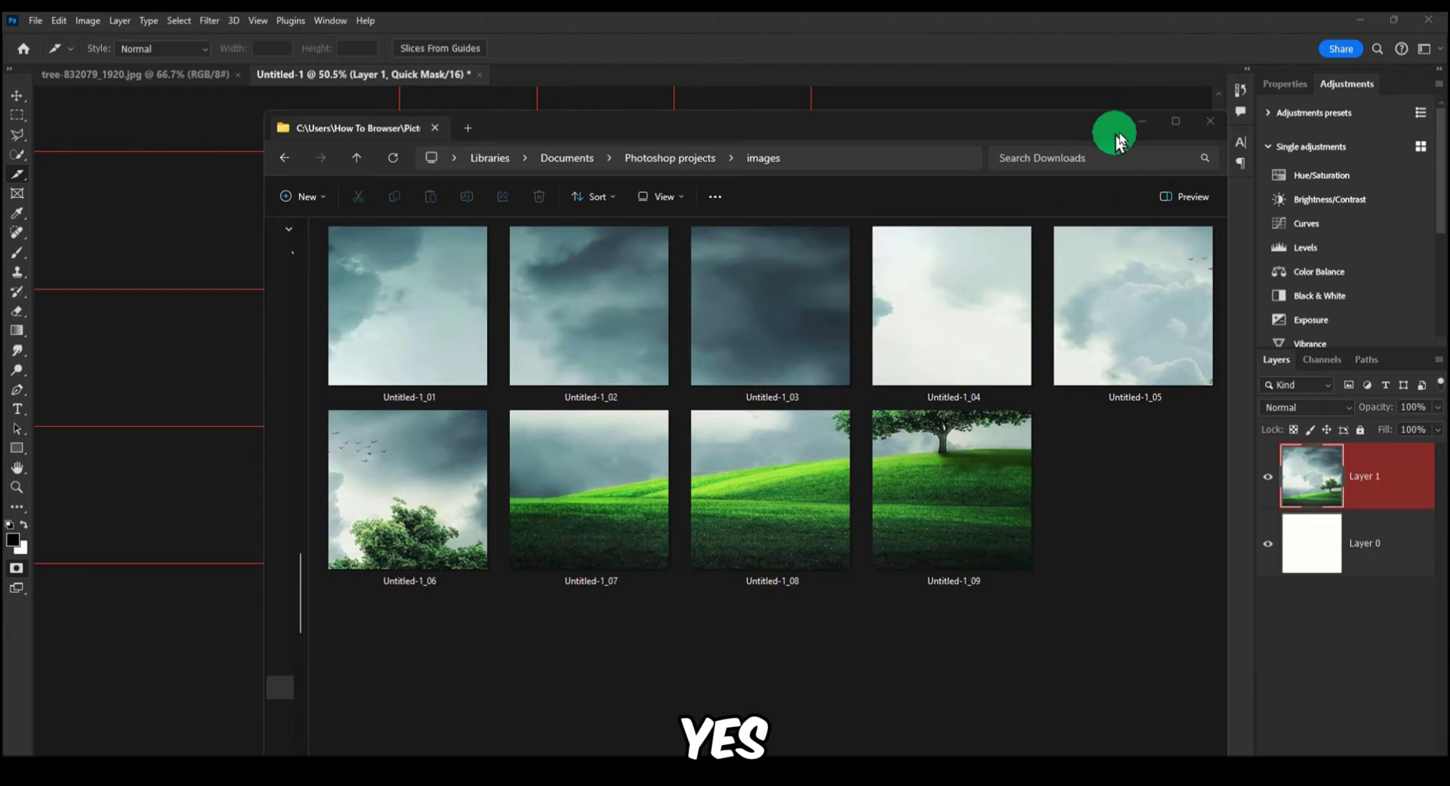
Close and minimise the File Explorer window to return to the tree photo in Photoshop.
click(1210, 121)
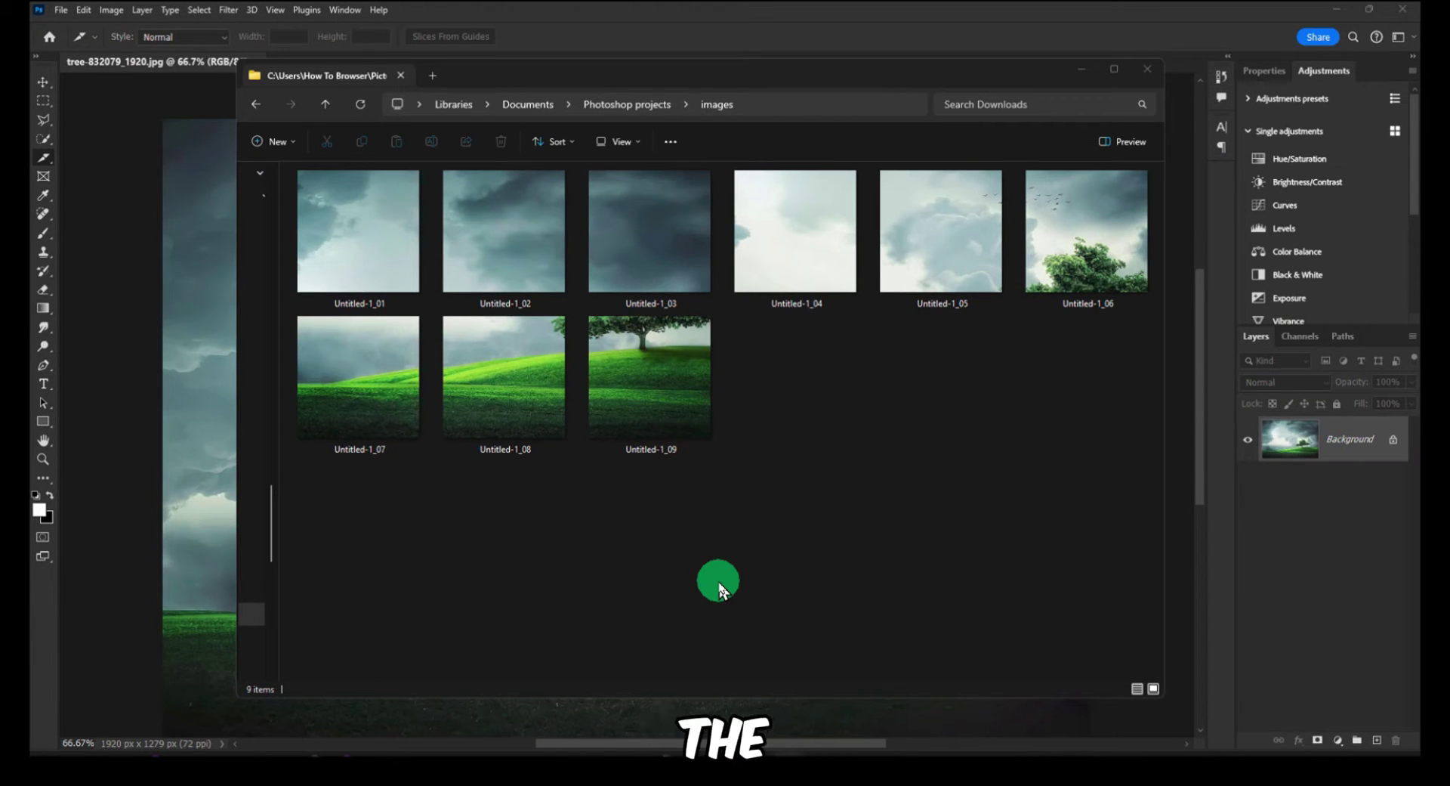
click(1085, 69)
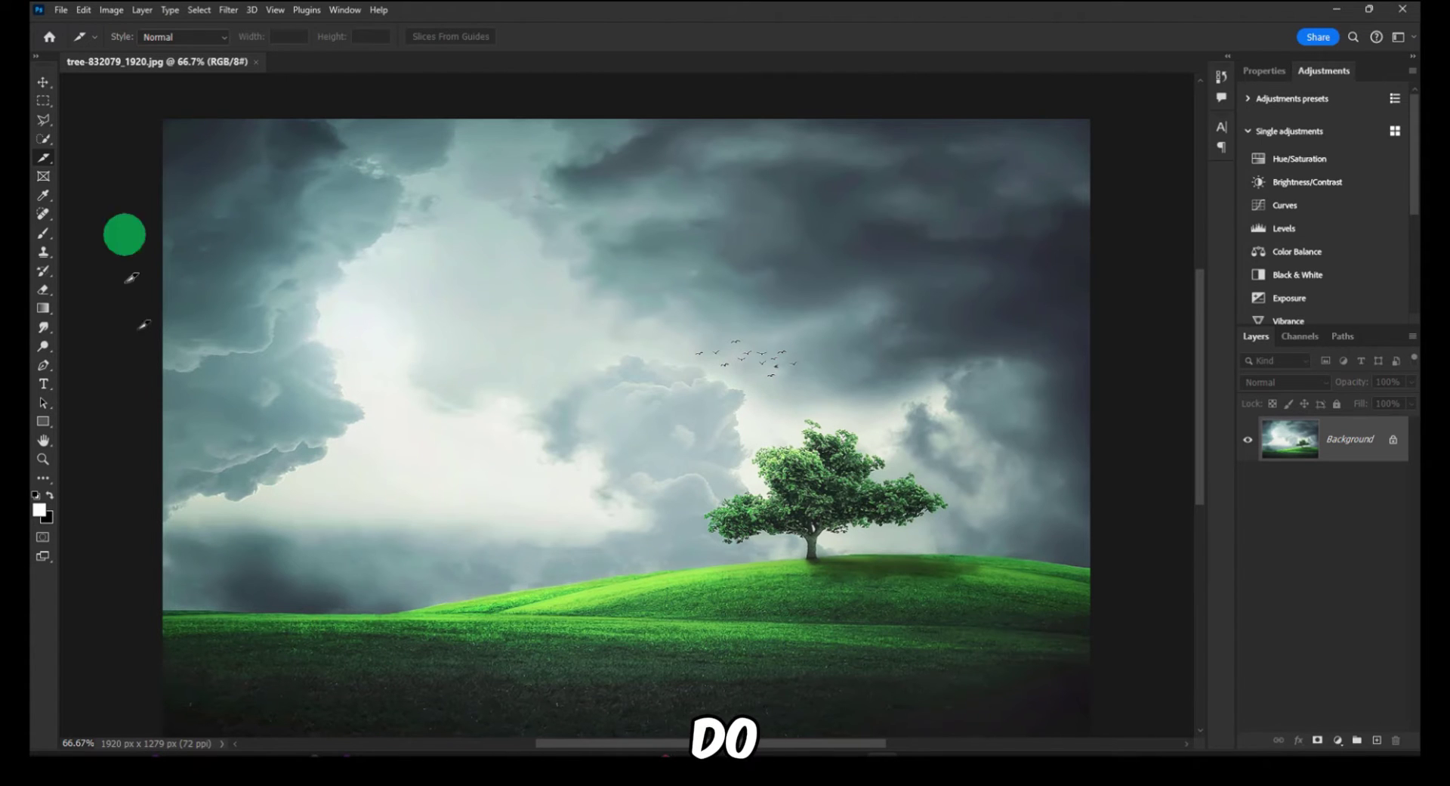
Switch to the Move tool and set up a 3-column, 3-row New Guide Layout.
right_click(43, 157)
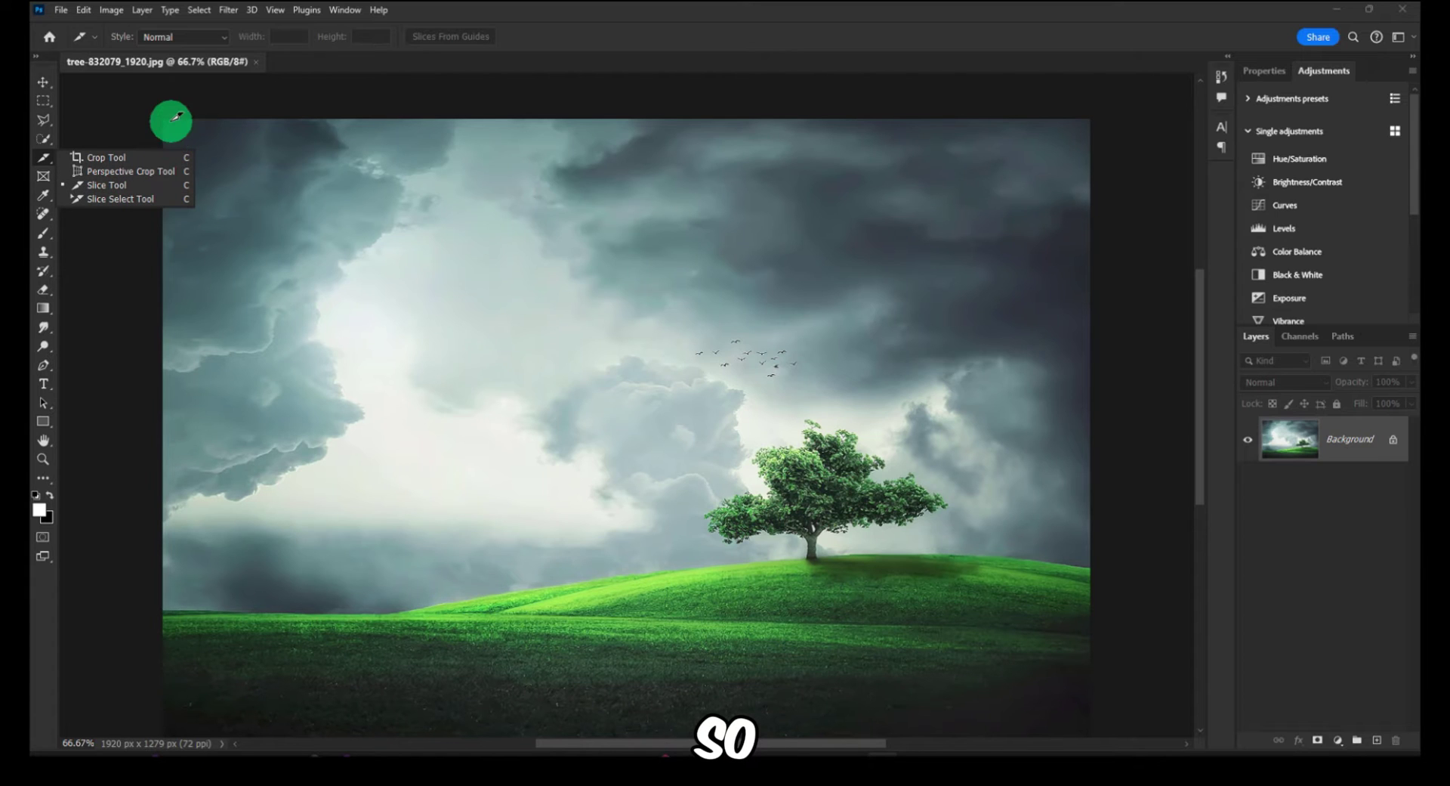
click(45, 89)
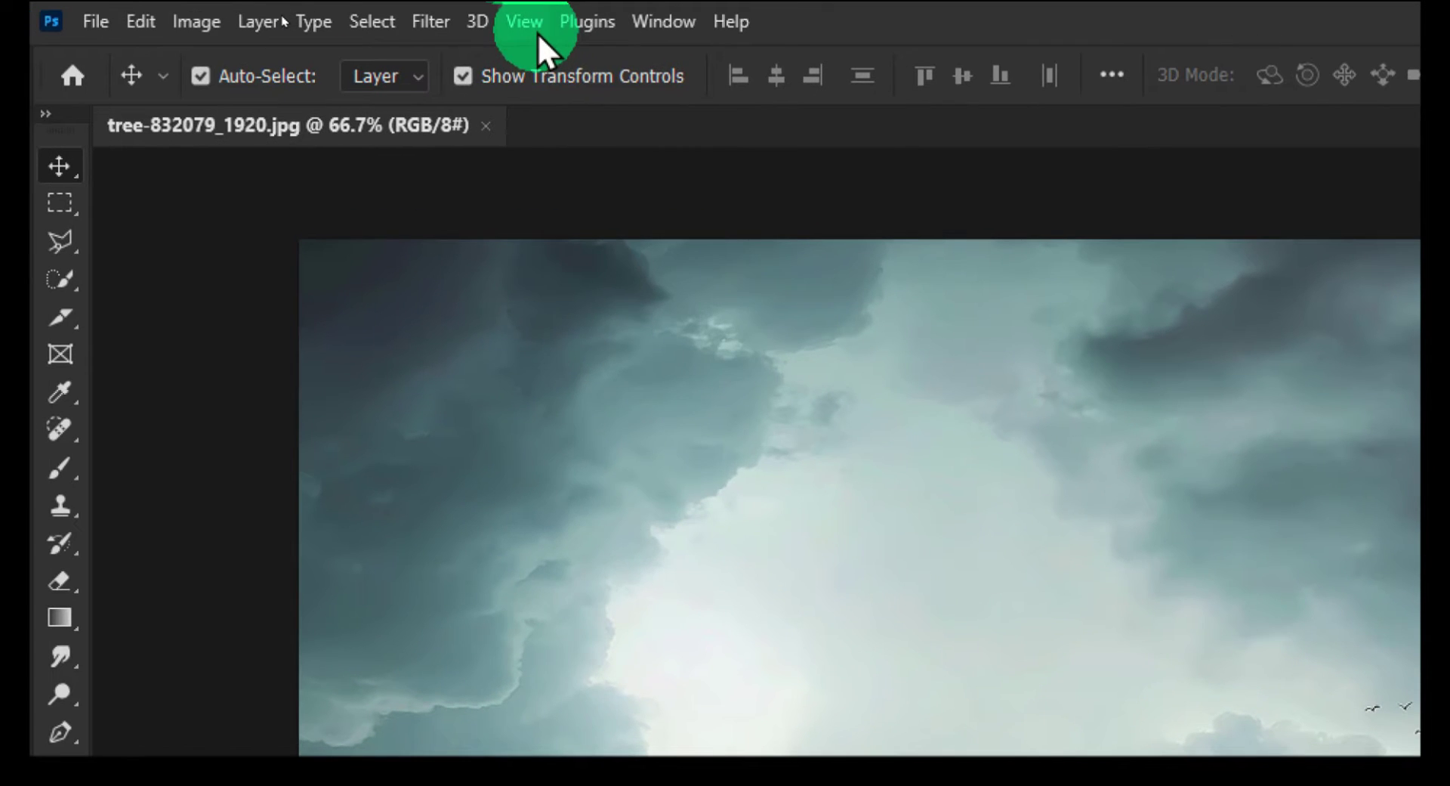
click(281, 15)
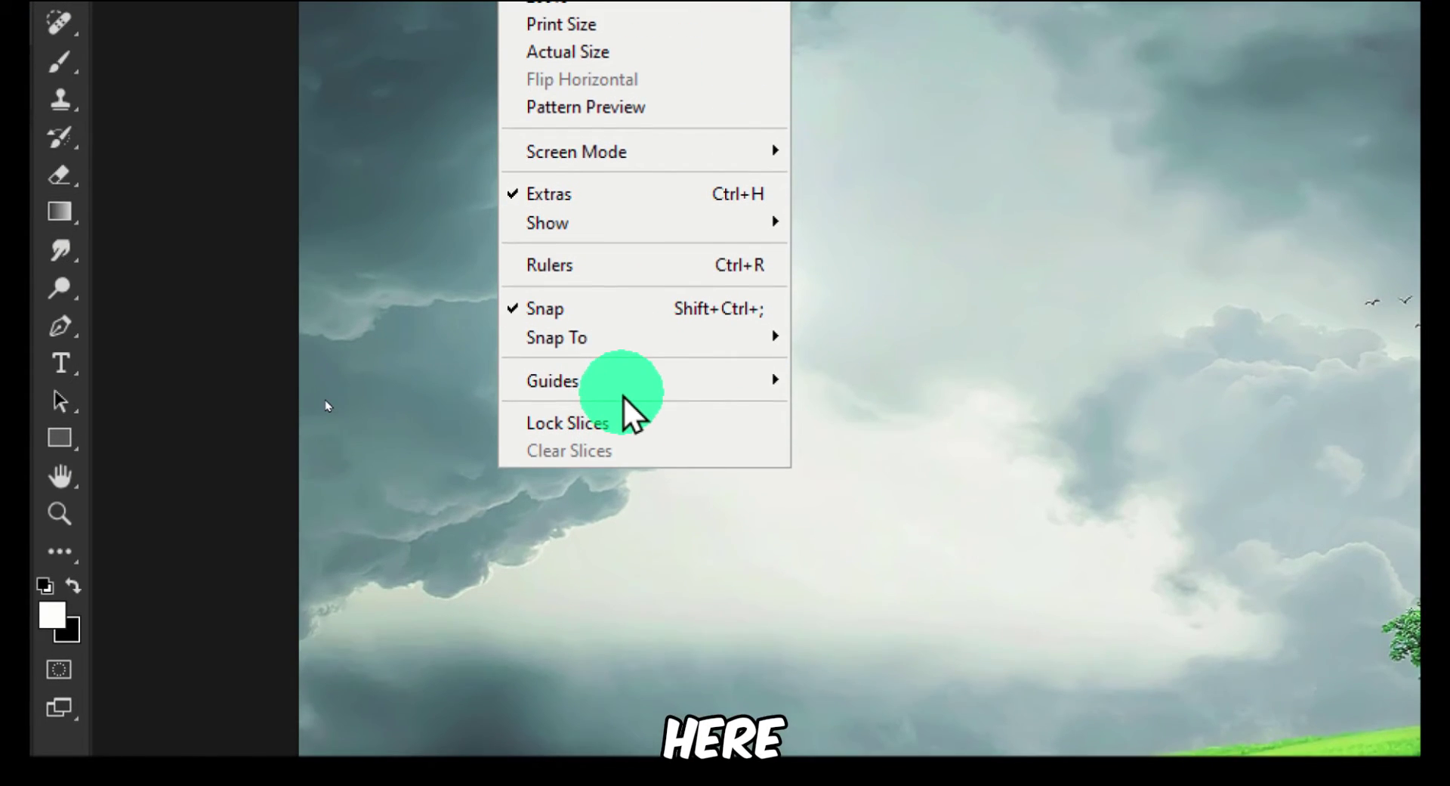
mouse_move(649, 404)
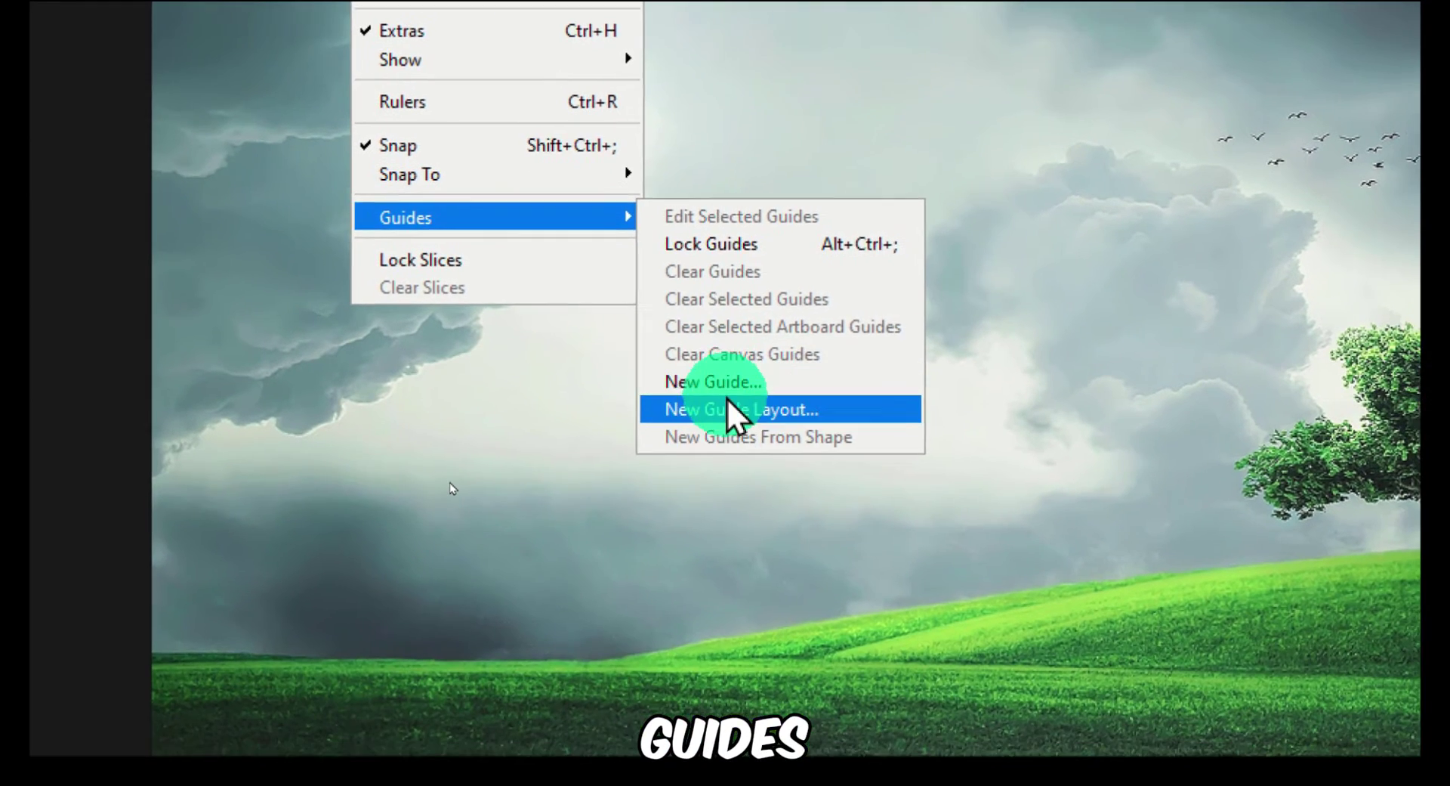
click(763, 535)
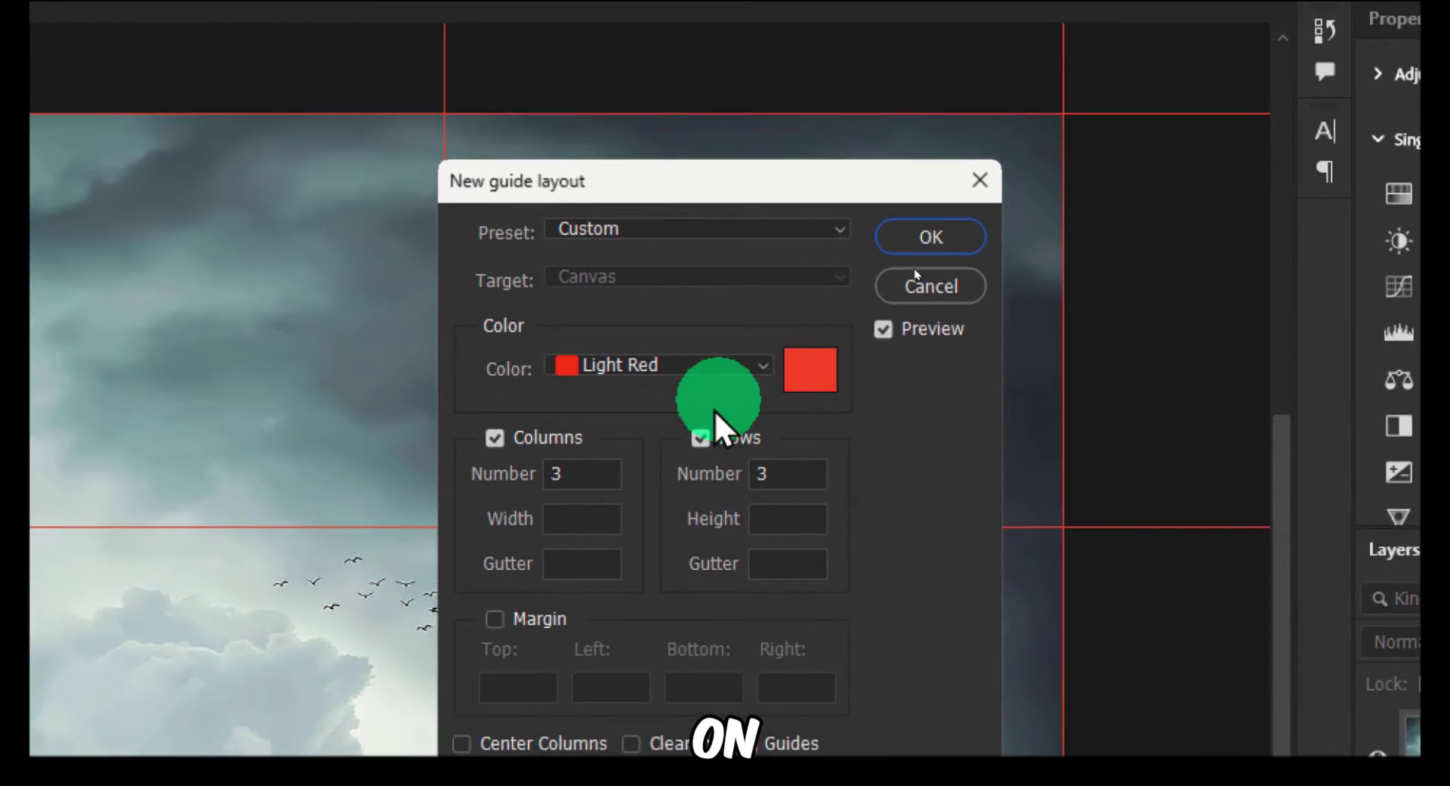
key(alt)
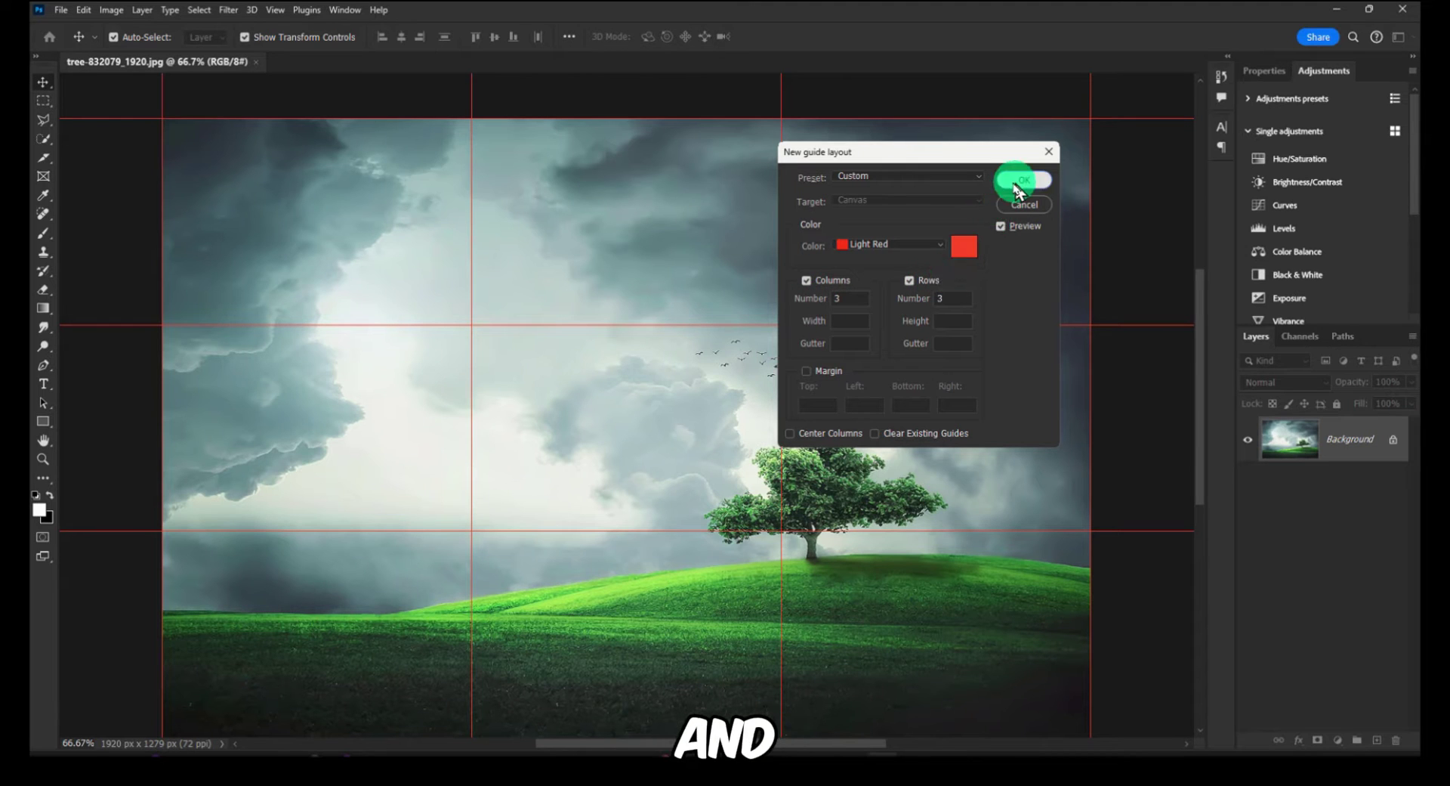
Apply the 3×3 guides and draw a slice over the 640×426 top-left cell.
click(1024, 180)
scroll(336, 238, down, 1)
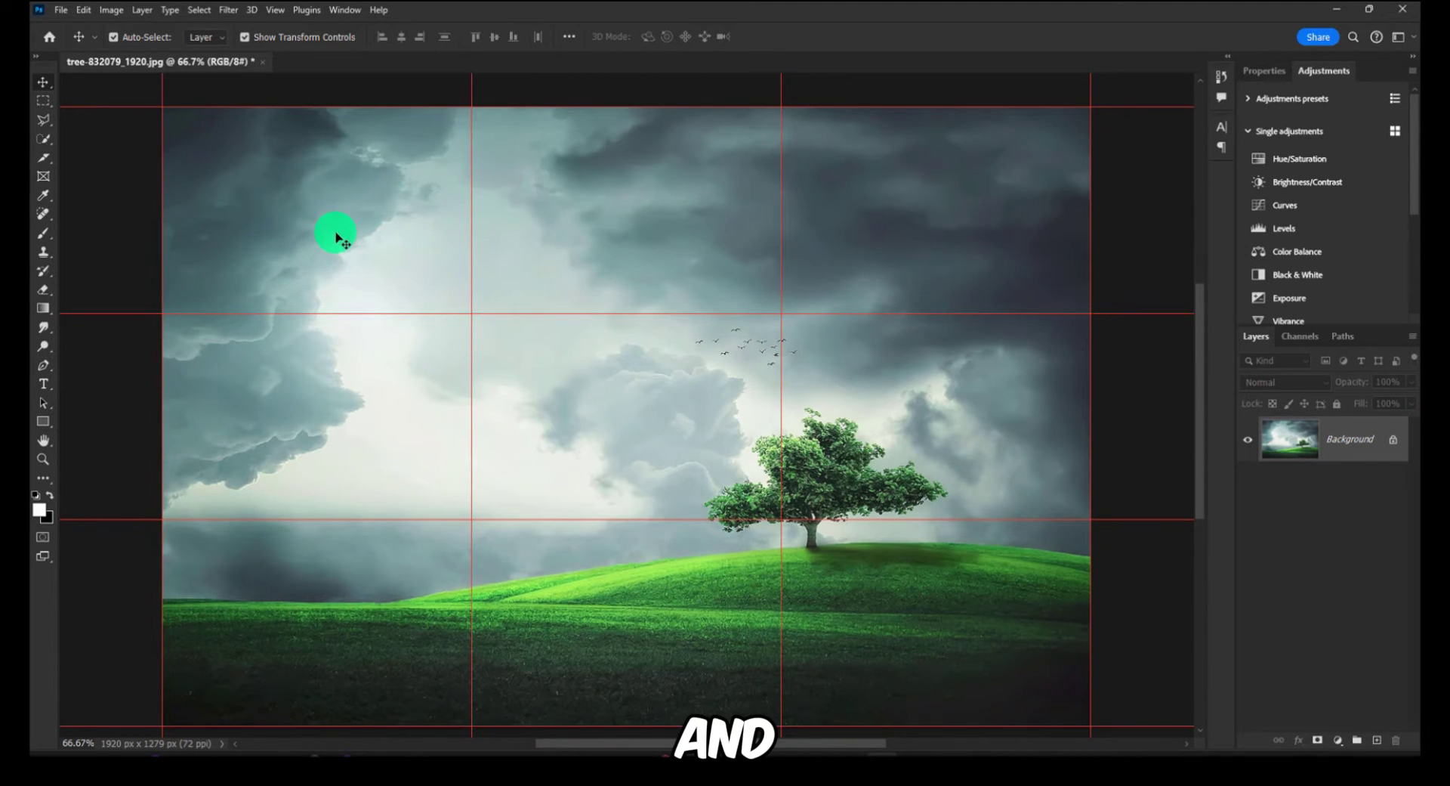
scroll(342, 241, down, 2)
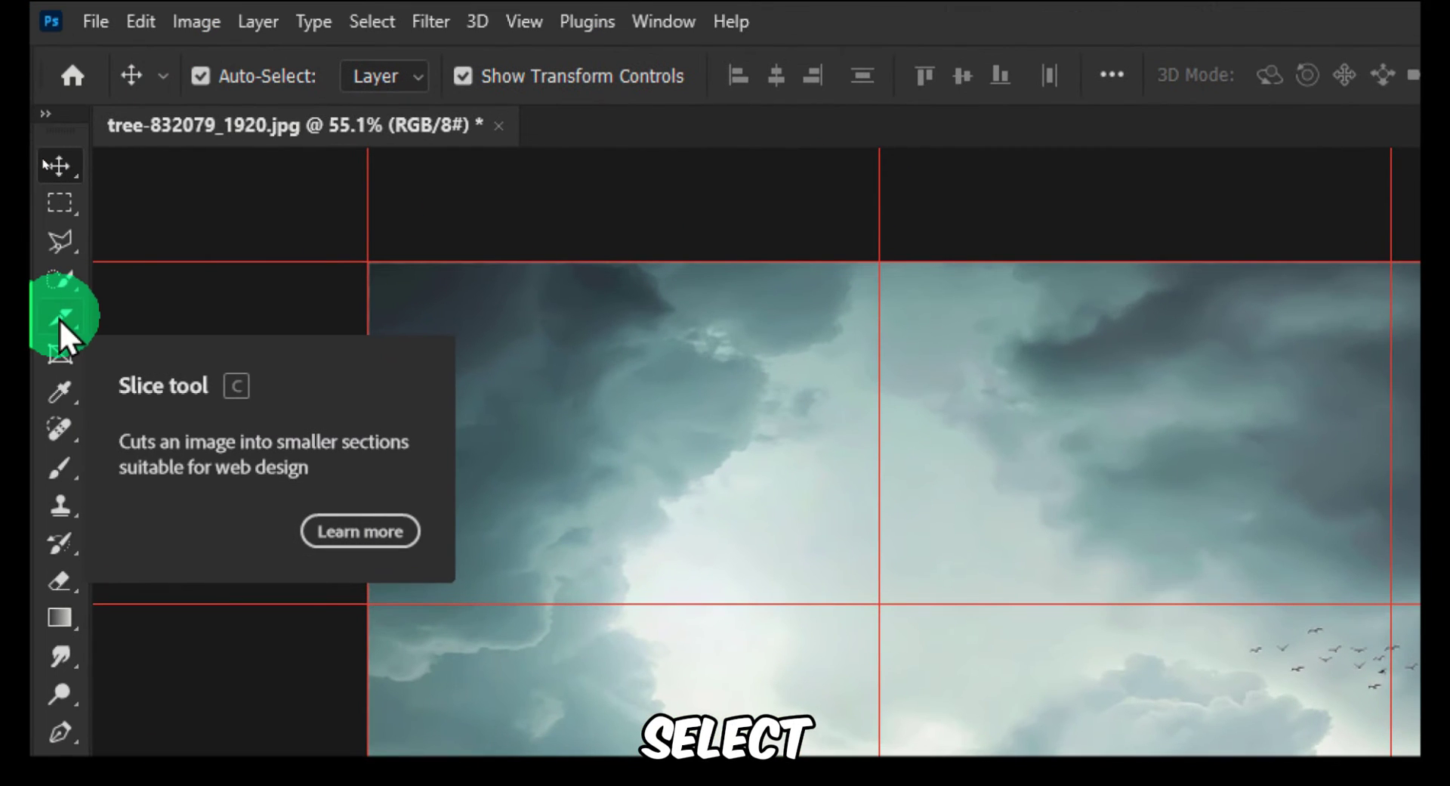
drag(59, 318, 139, 379)
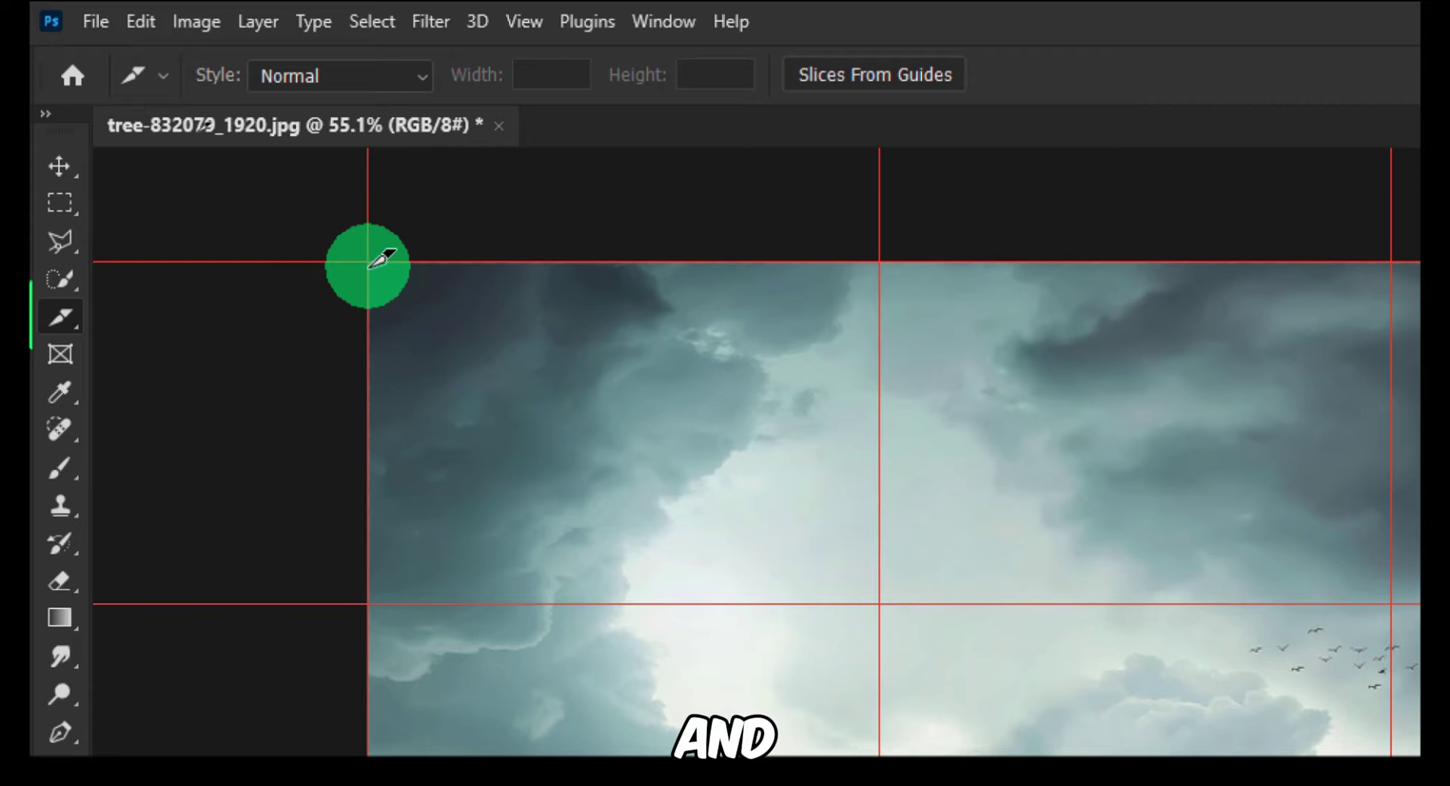
click(524, 21)
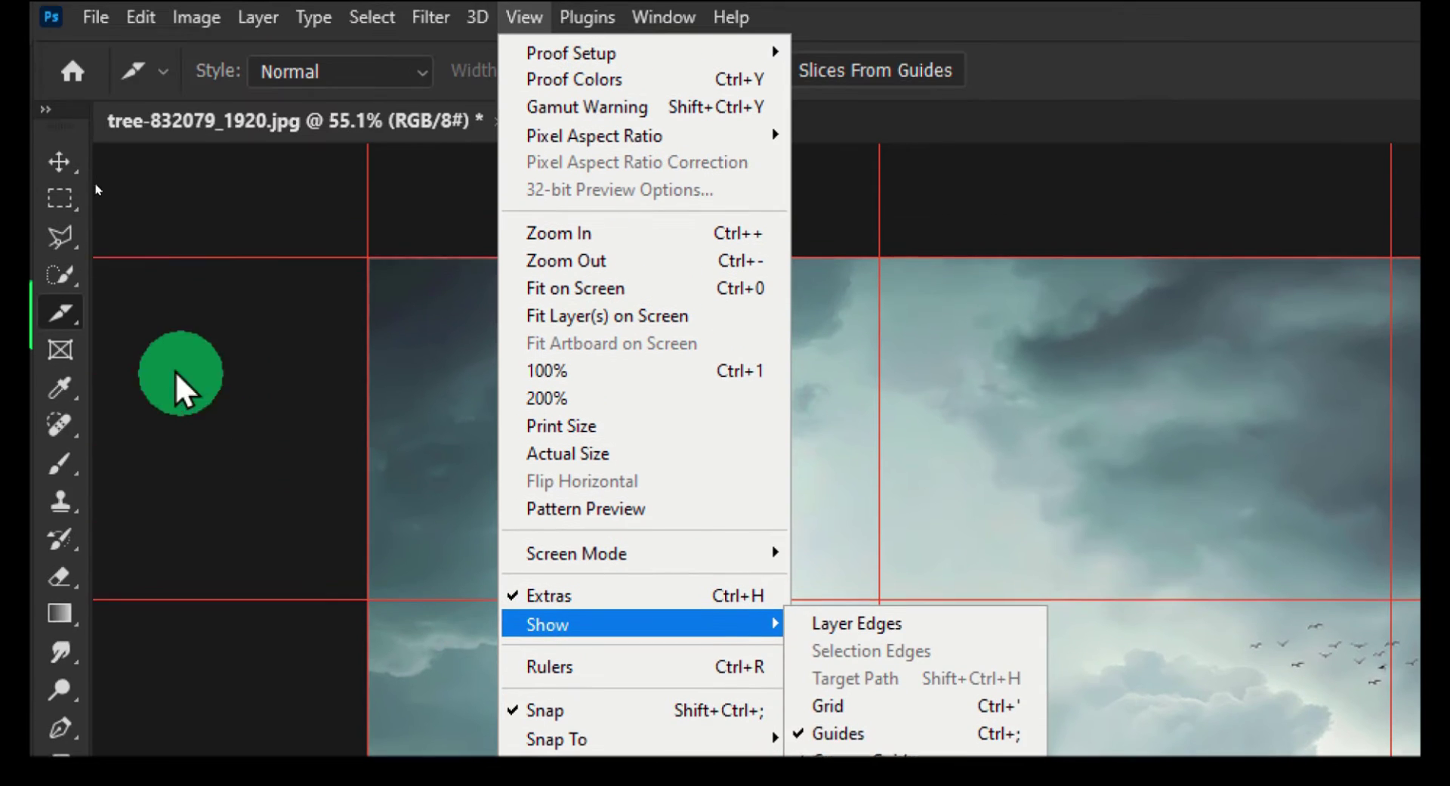
click(370, 264)
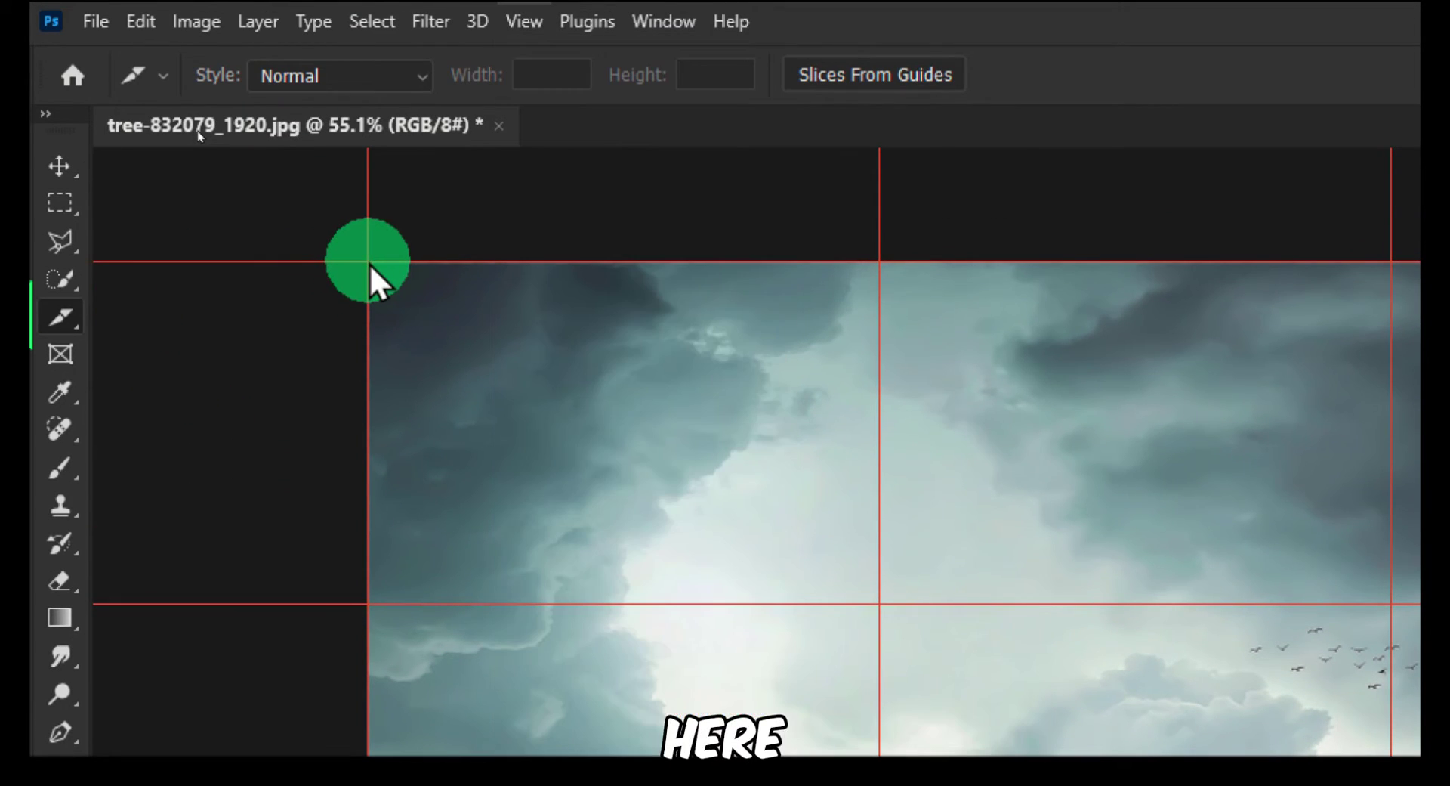
drag(368, 262, 825, 592)
mouse_move(726, 391)
mouse_down()
mouse_move(779, 399)
mouse_move(729, 395)
mouse_up()
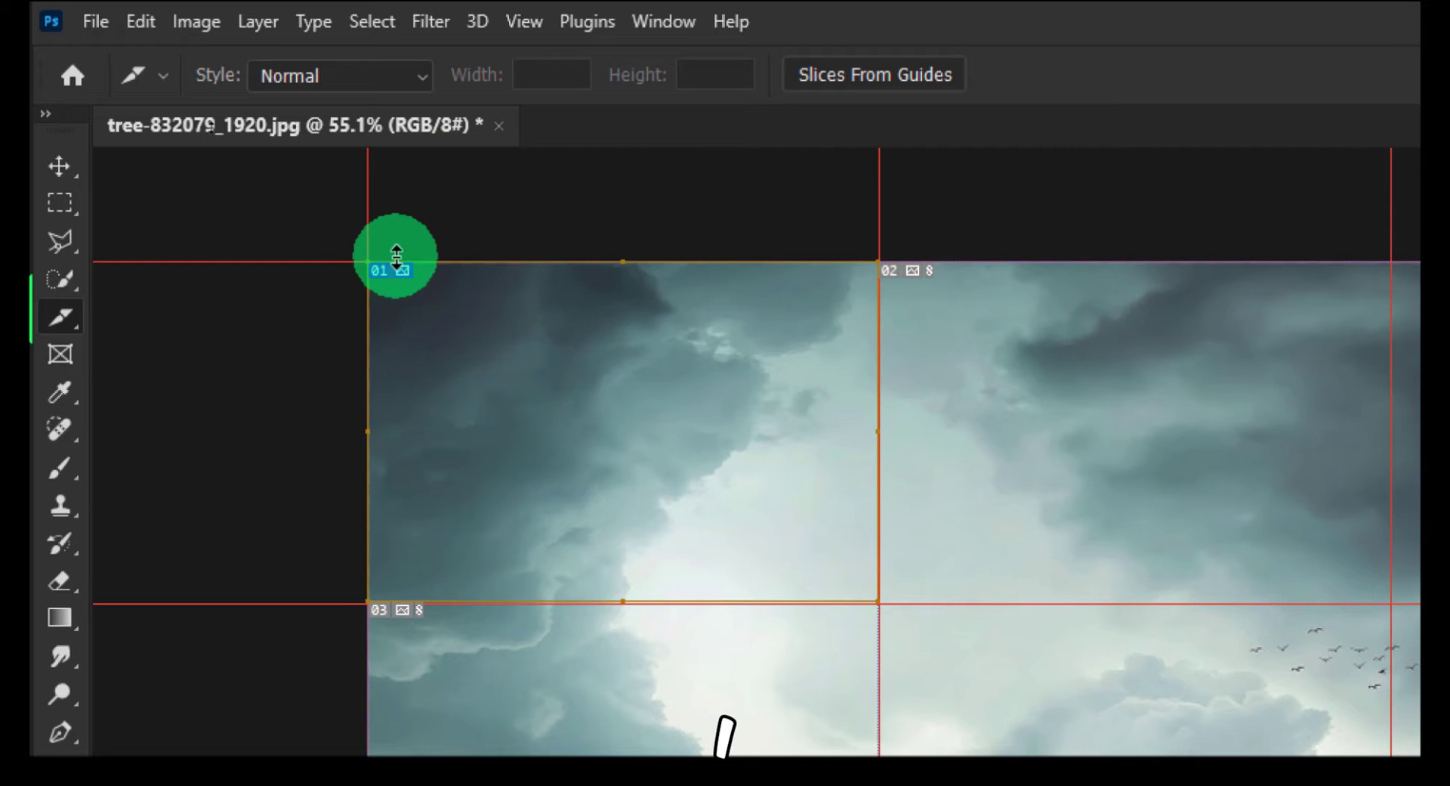
Confirm slice 01's options as tree-832079_1920_01 with type Image.
right_click(402, 271)
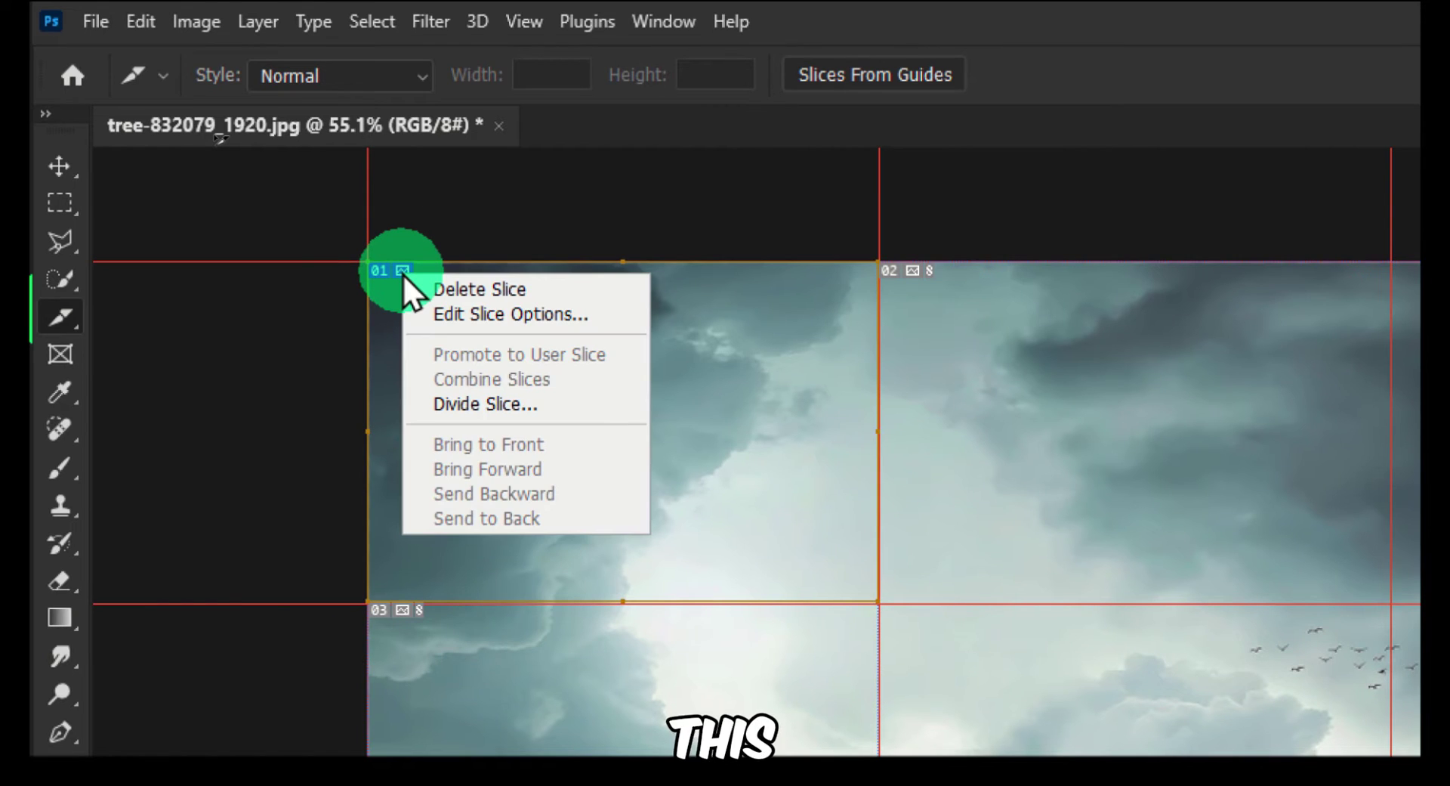
click(438, 312)
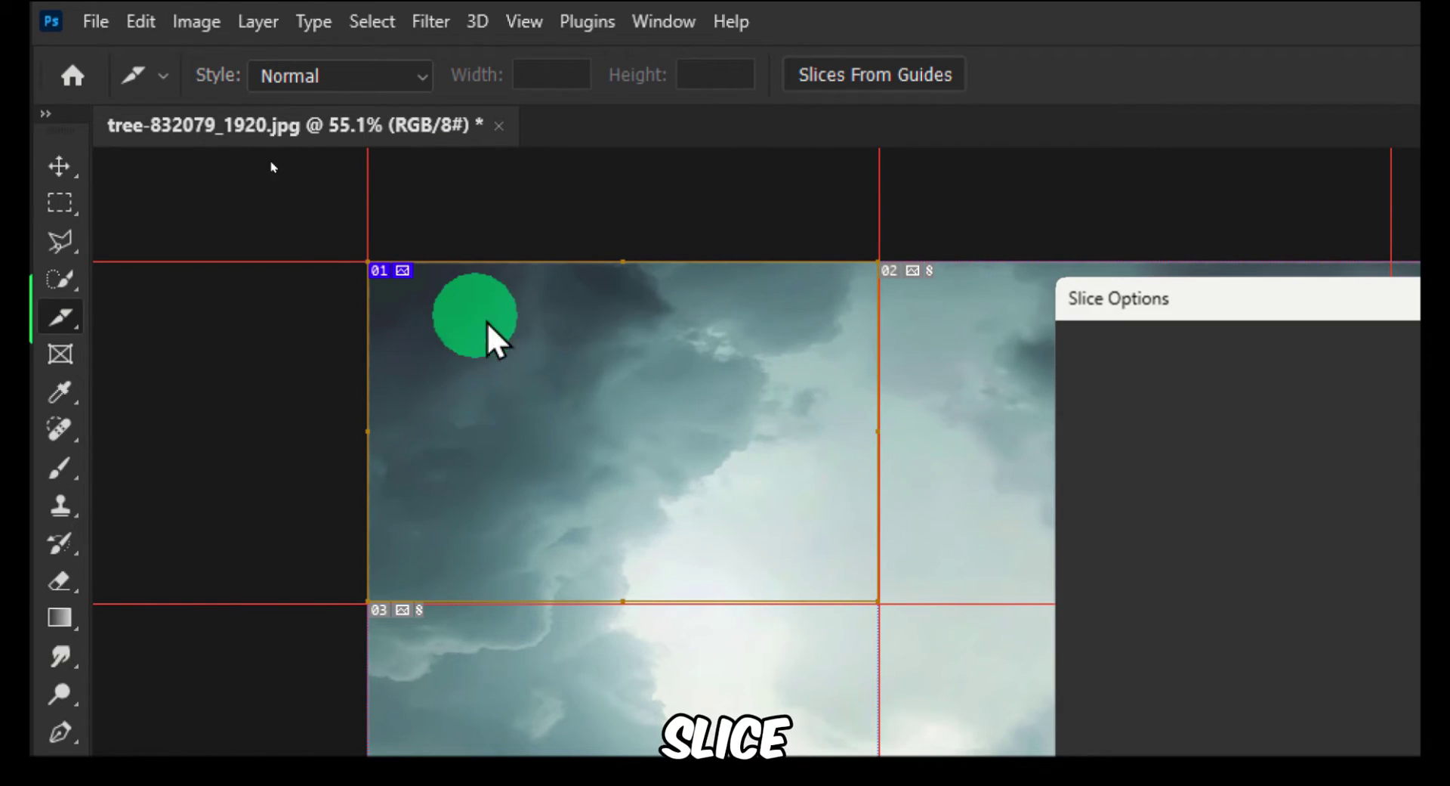
drag(1170, 320, 714, 238)
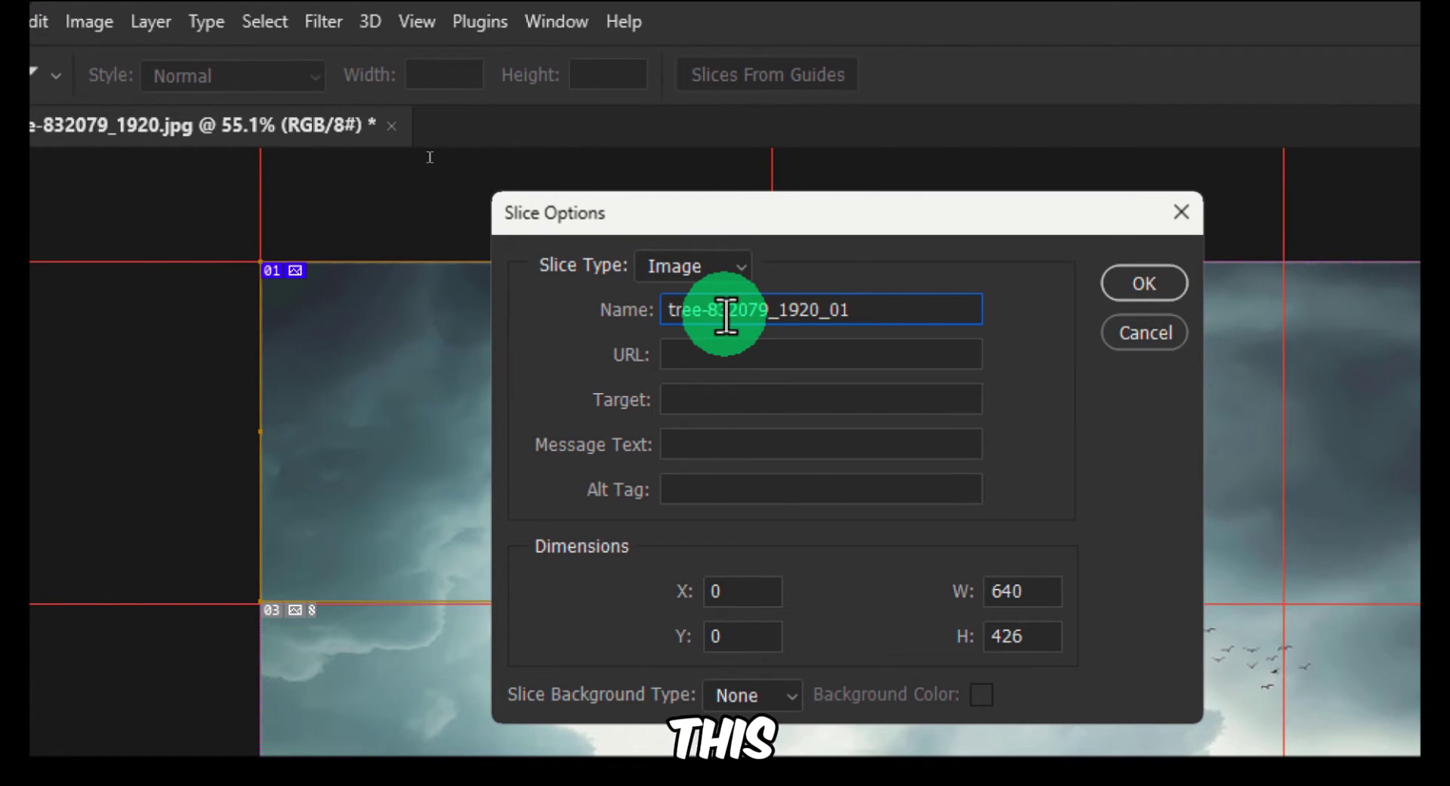
double_click(830, 313)
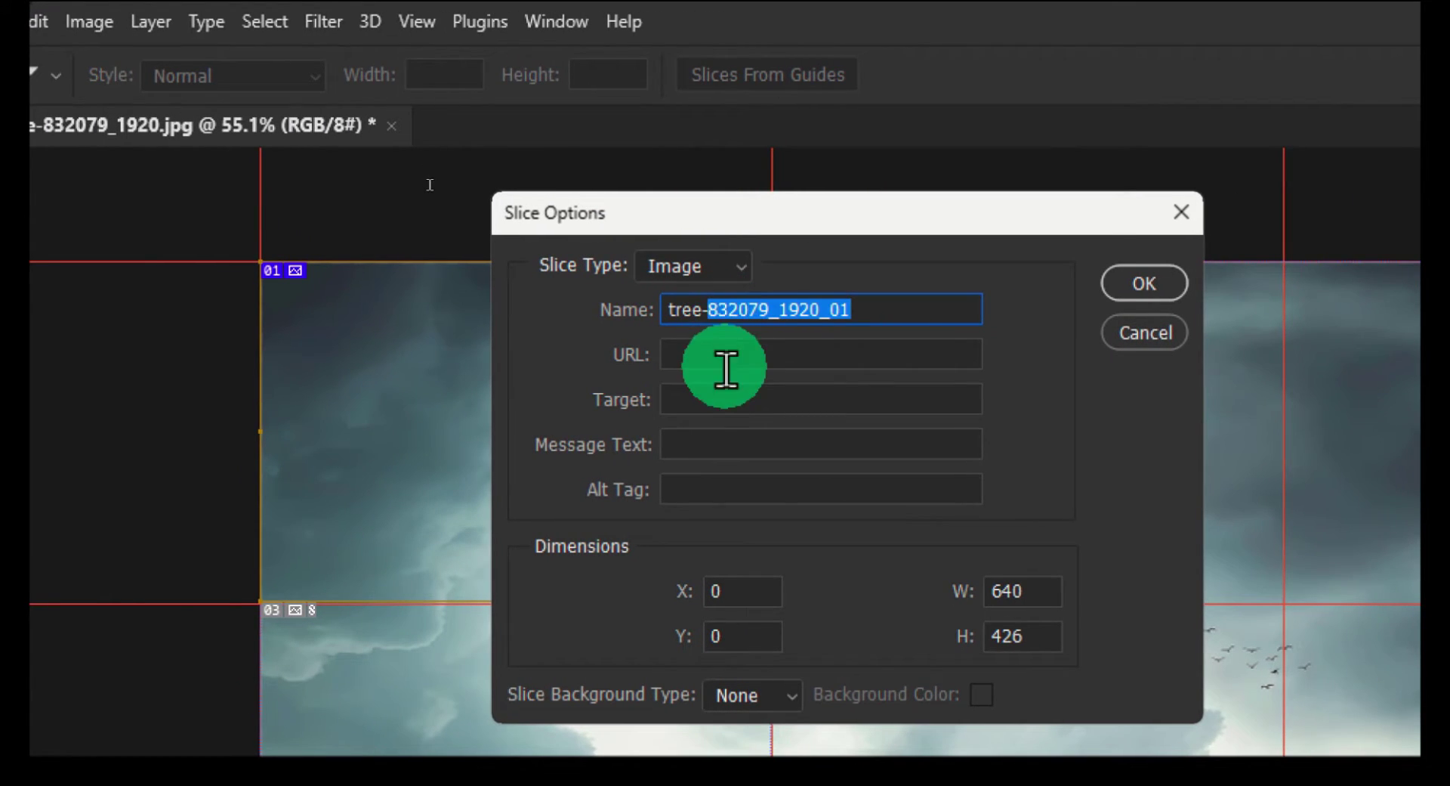
click(708, 265)
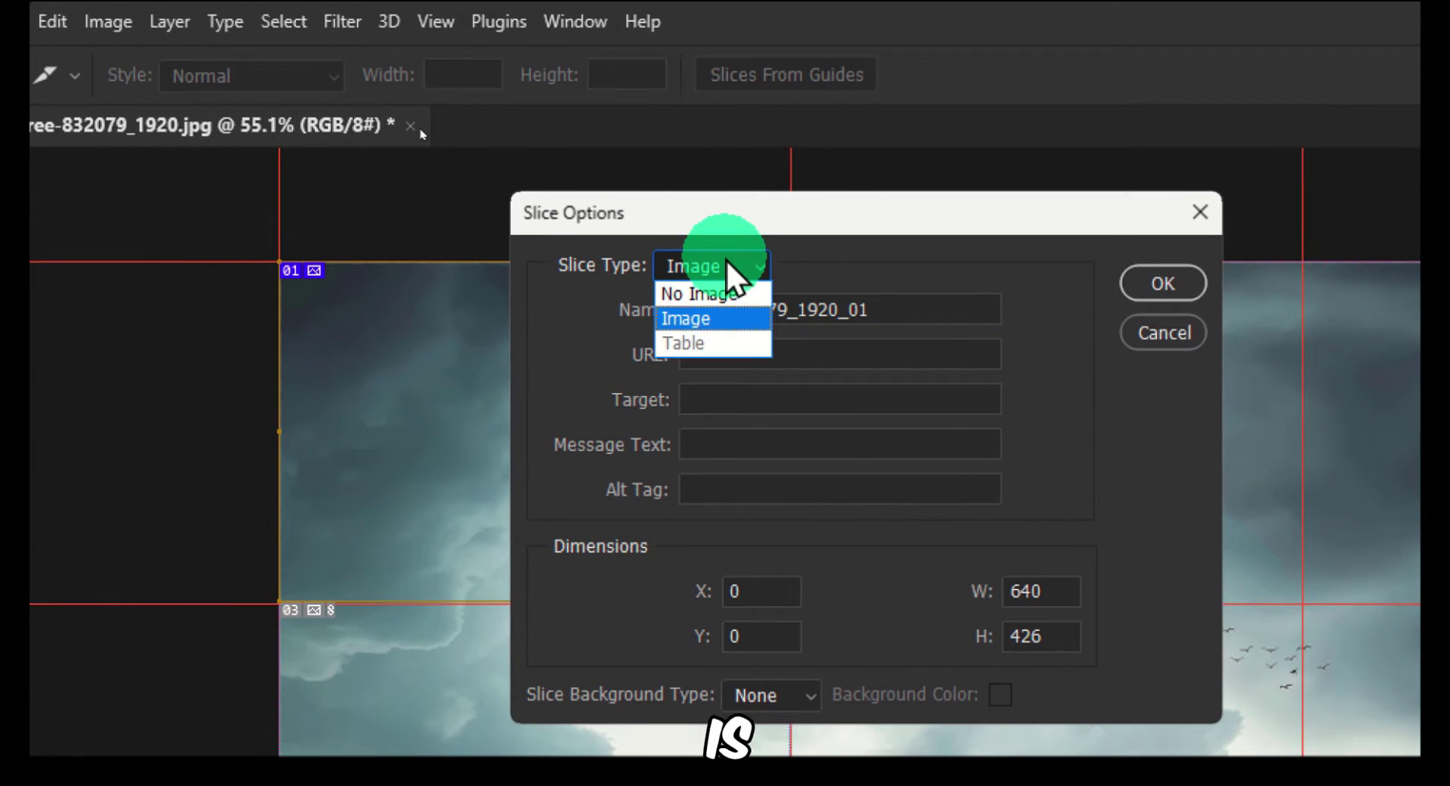
click(726, 260)
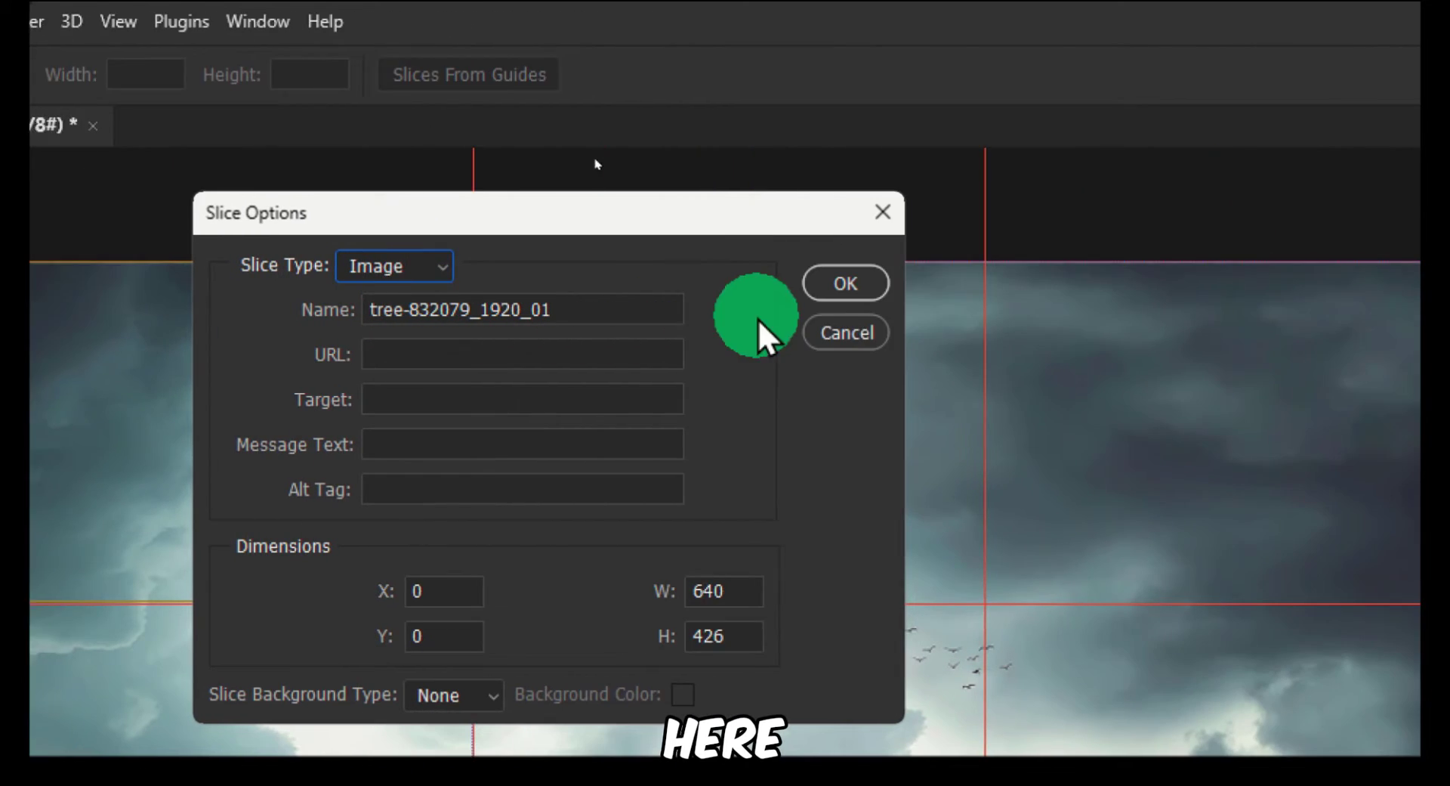
click(816, 332)
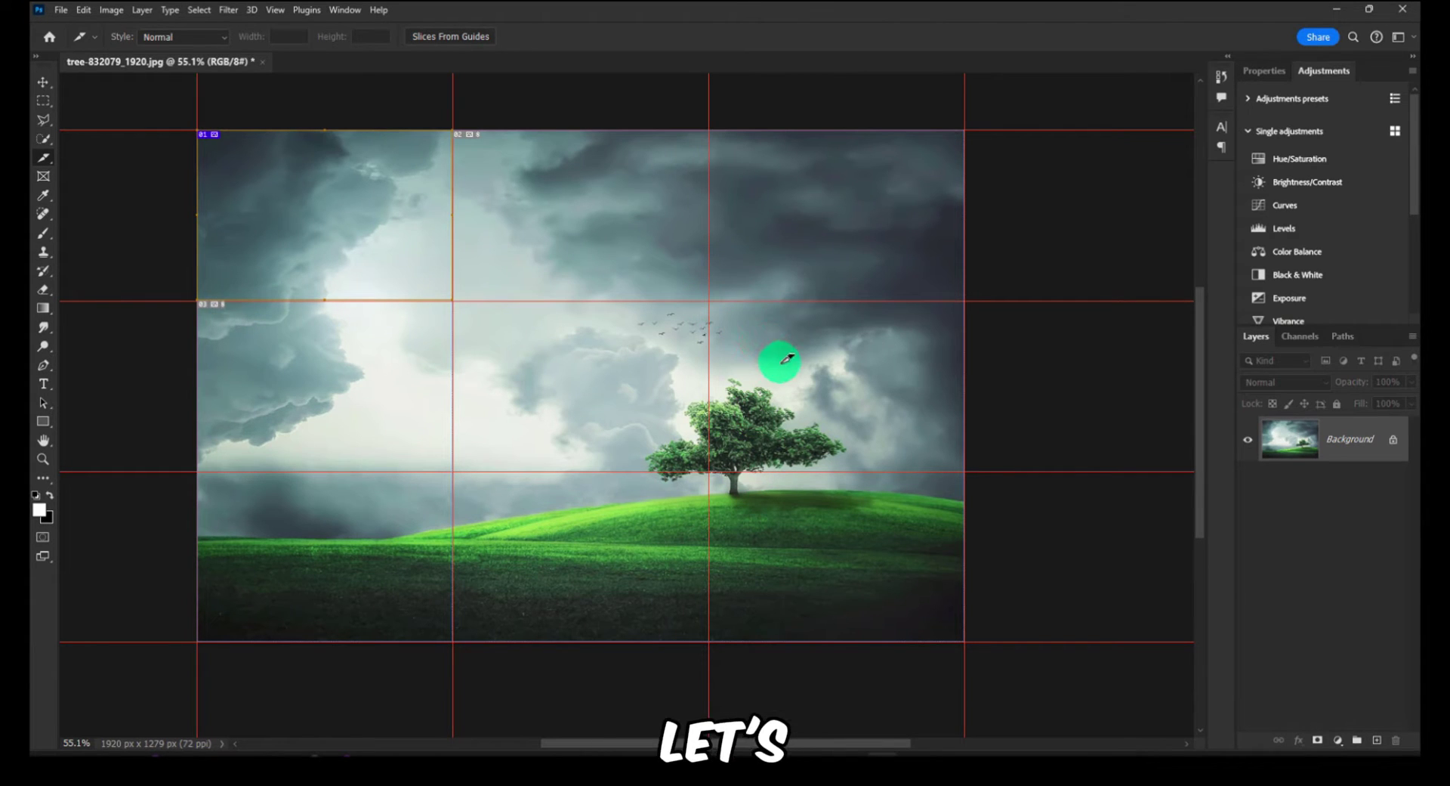
Draw a 640×427 slice from the guide intersection over the centre cell, creating slice 04.
drag(710, 301, 963, 469)
drag(728, 394, 729, 397)
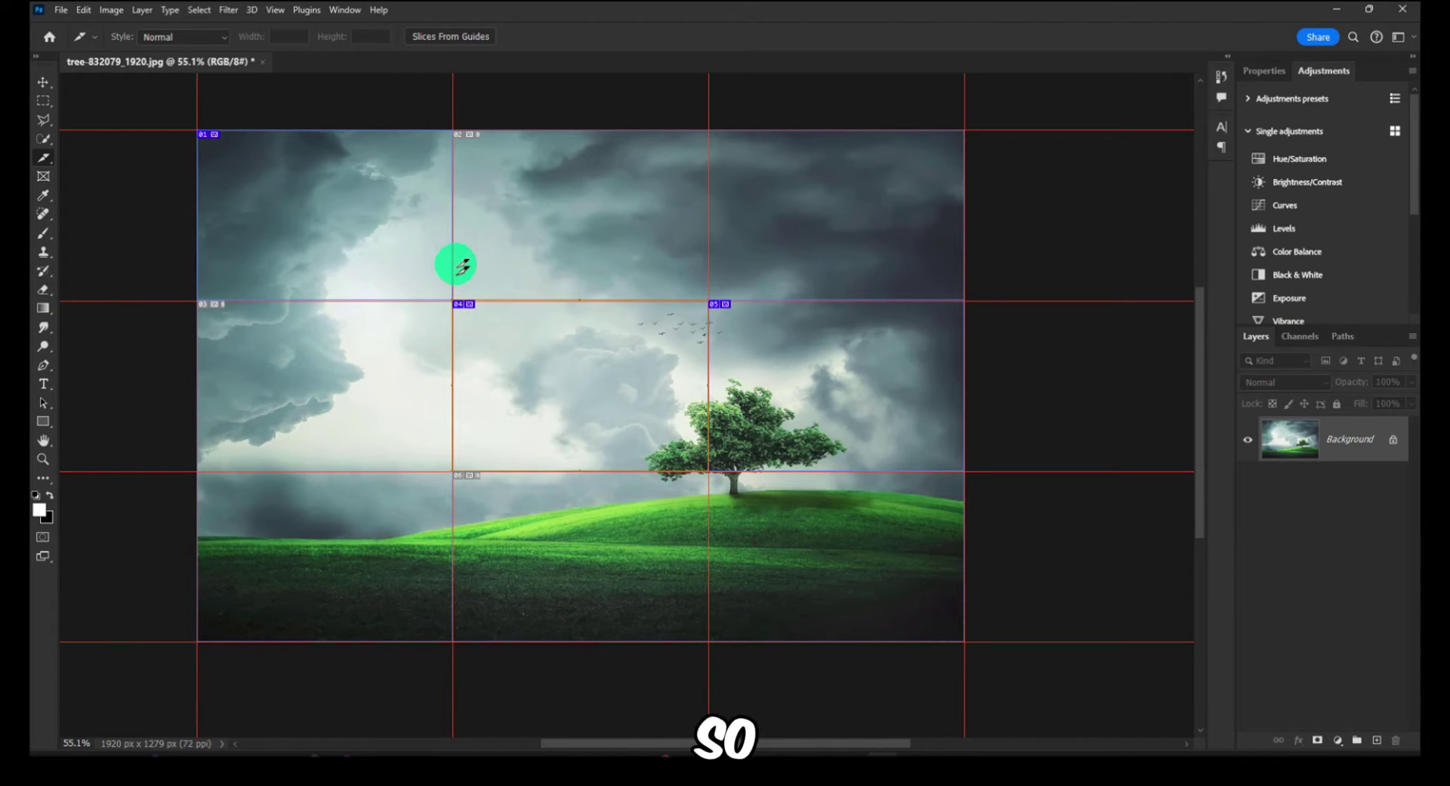
Send slice 04 backward, bring it to front, and confirm it at 640×427, X 640, Y 426.
right_click(480, 320)
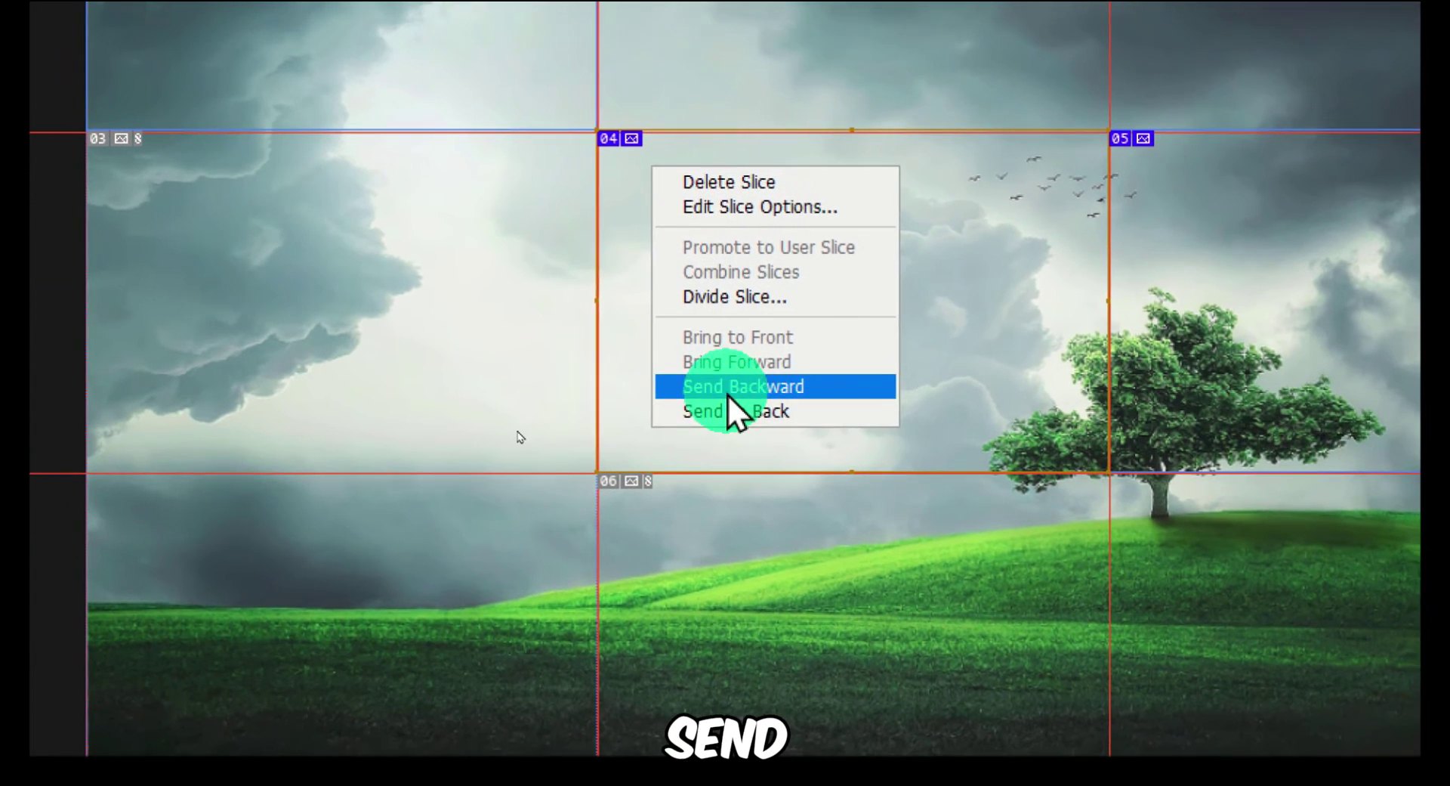
click(739, 372)
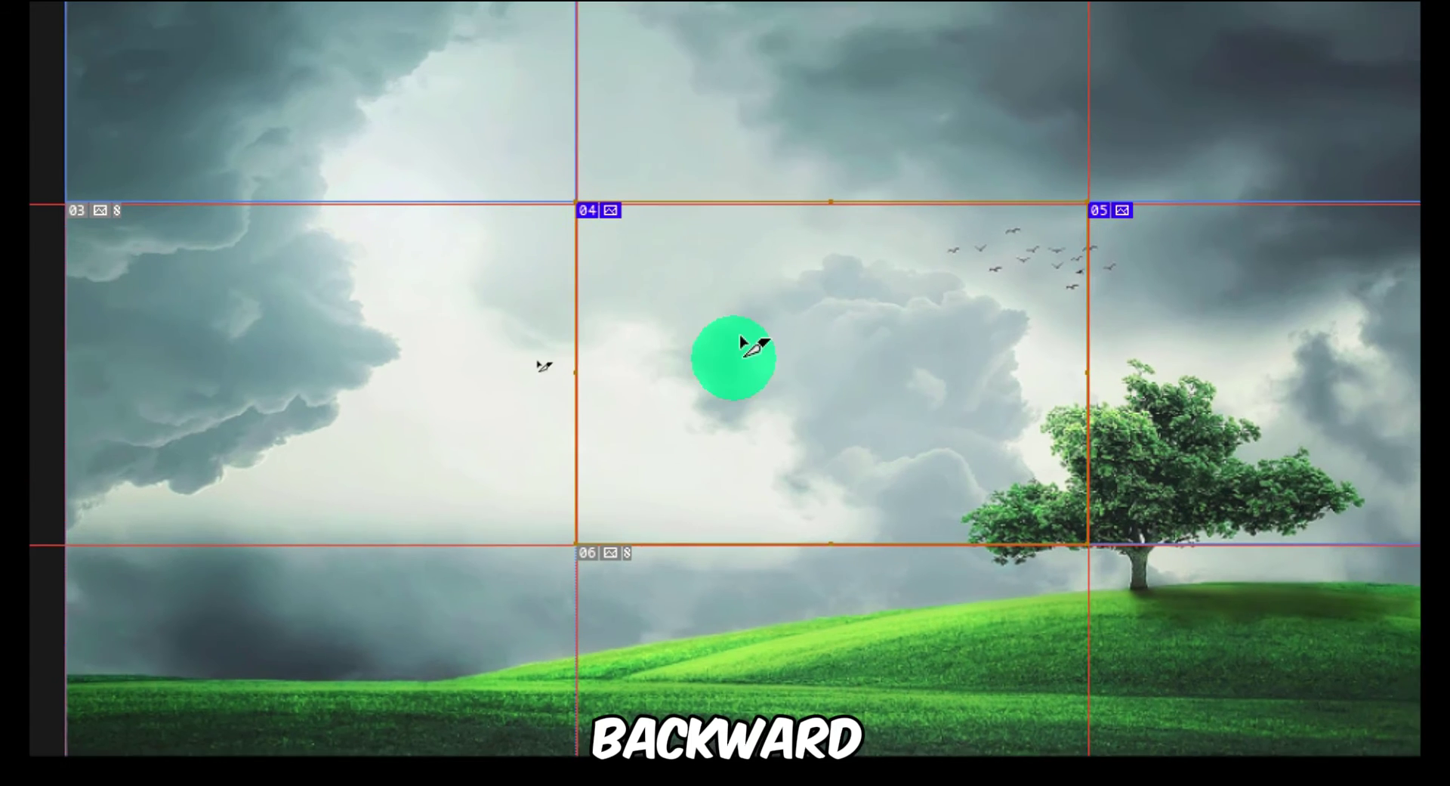
right_click(778, 234)
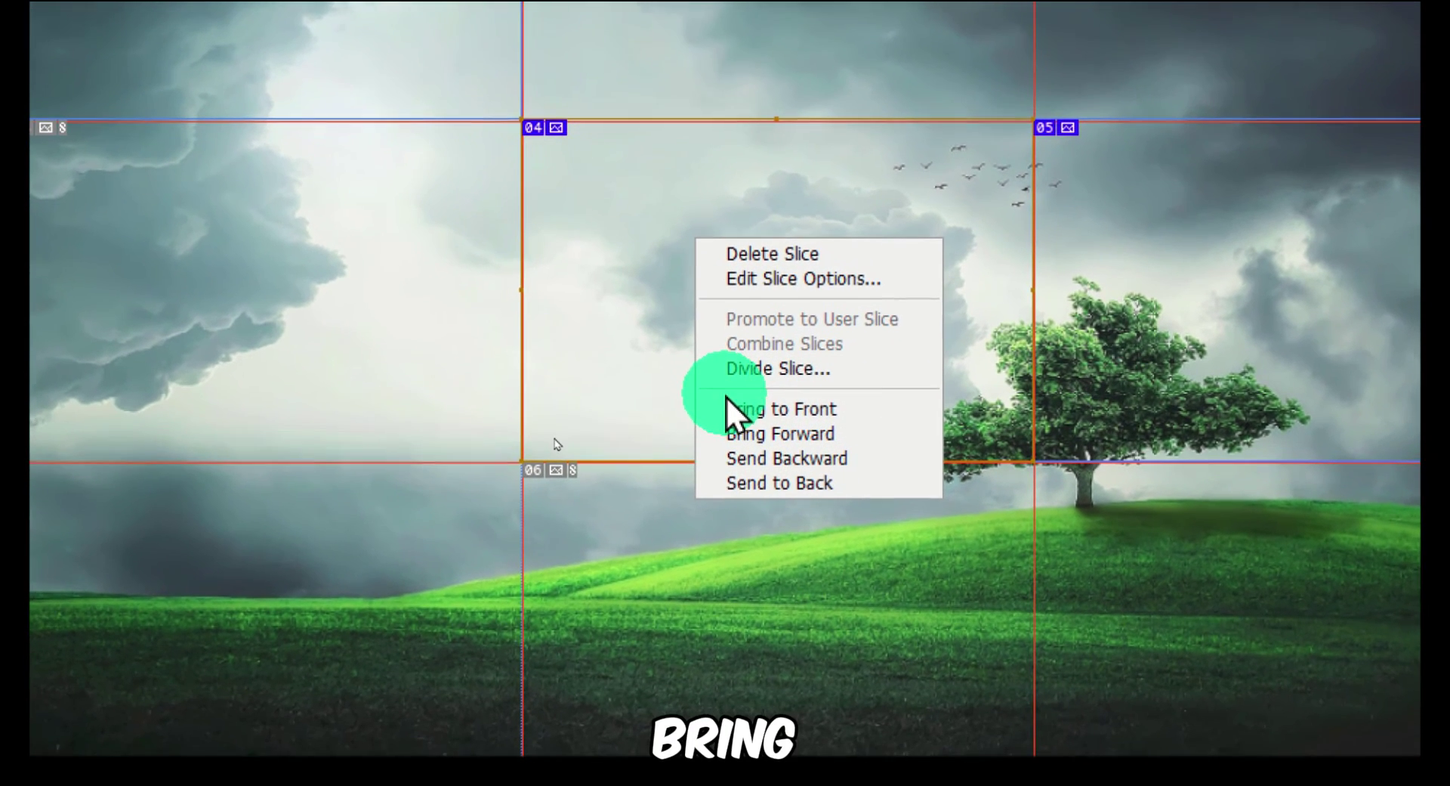
click(727, 402)
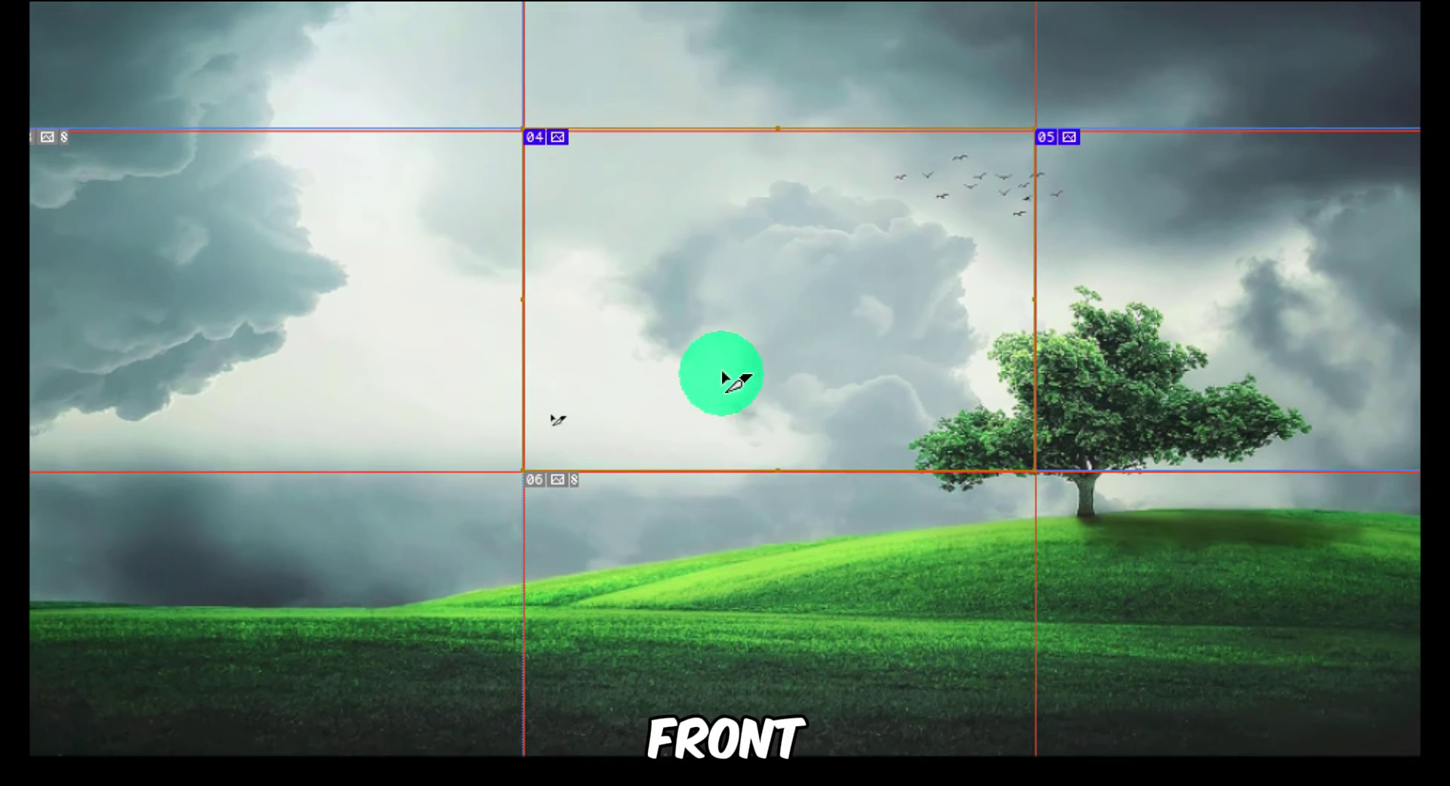
right_click(727, 396)
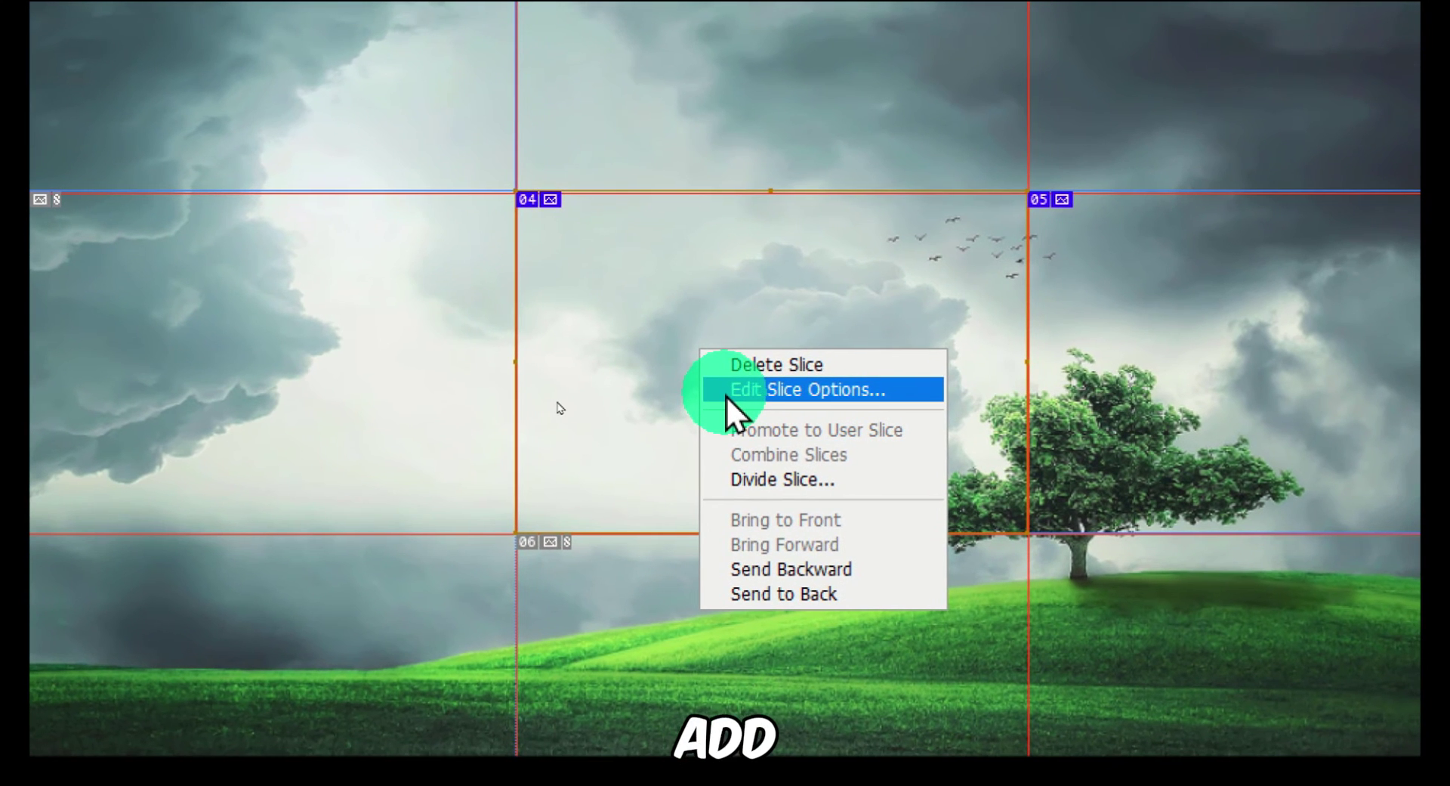
click(752, 438)
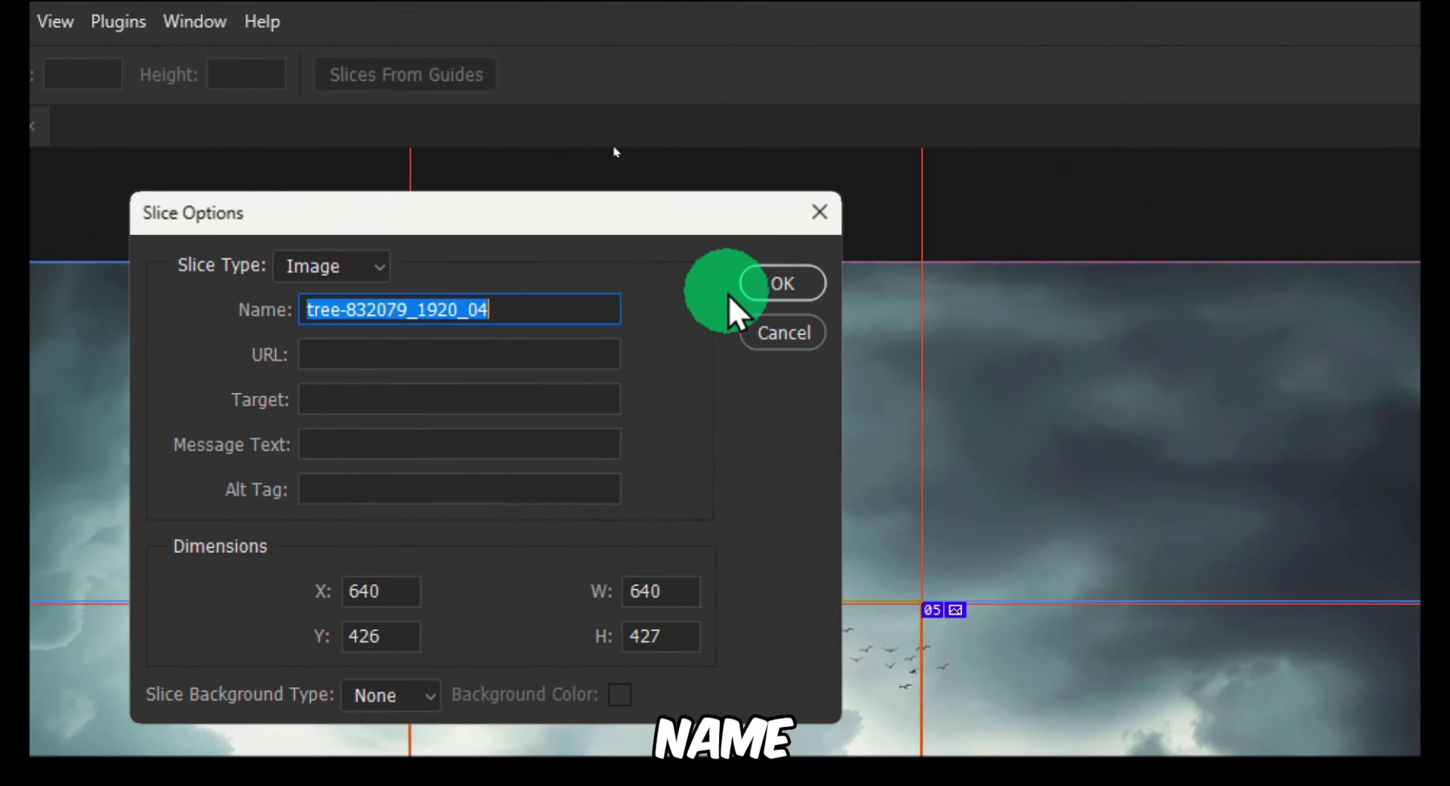
click(756, 286)
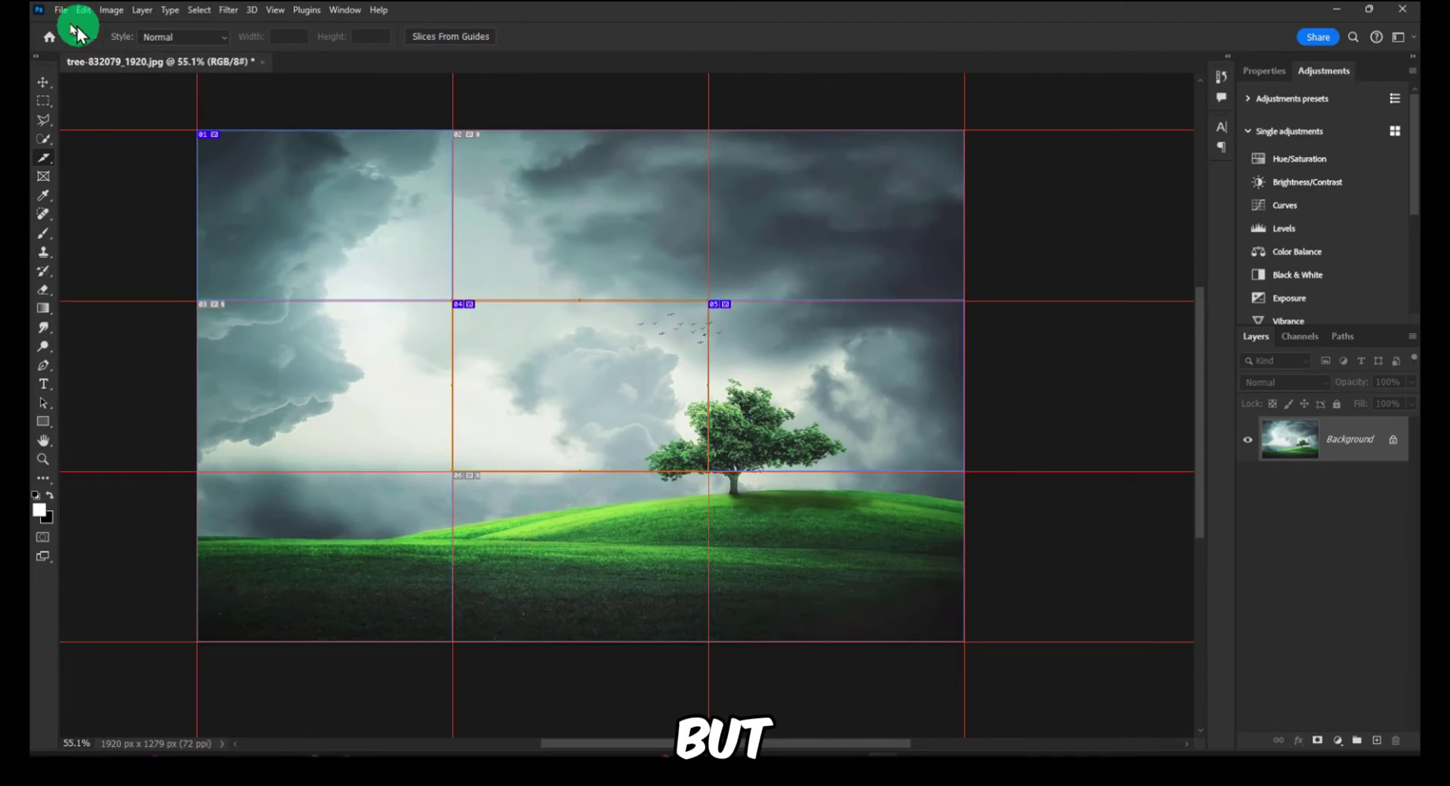
Open Save for Web and keep JPEG format with the JPEG High preset.
click(71, 22)
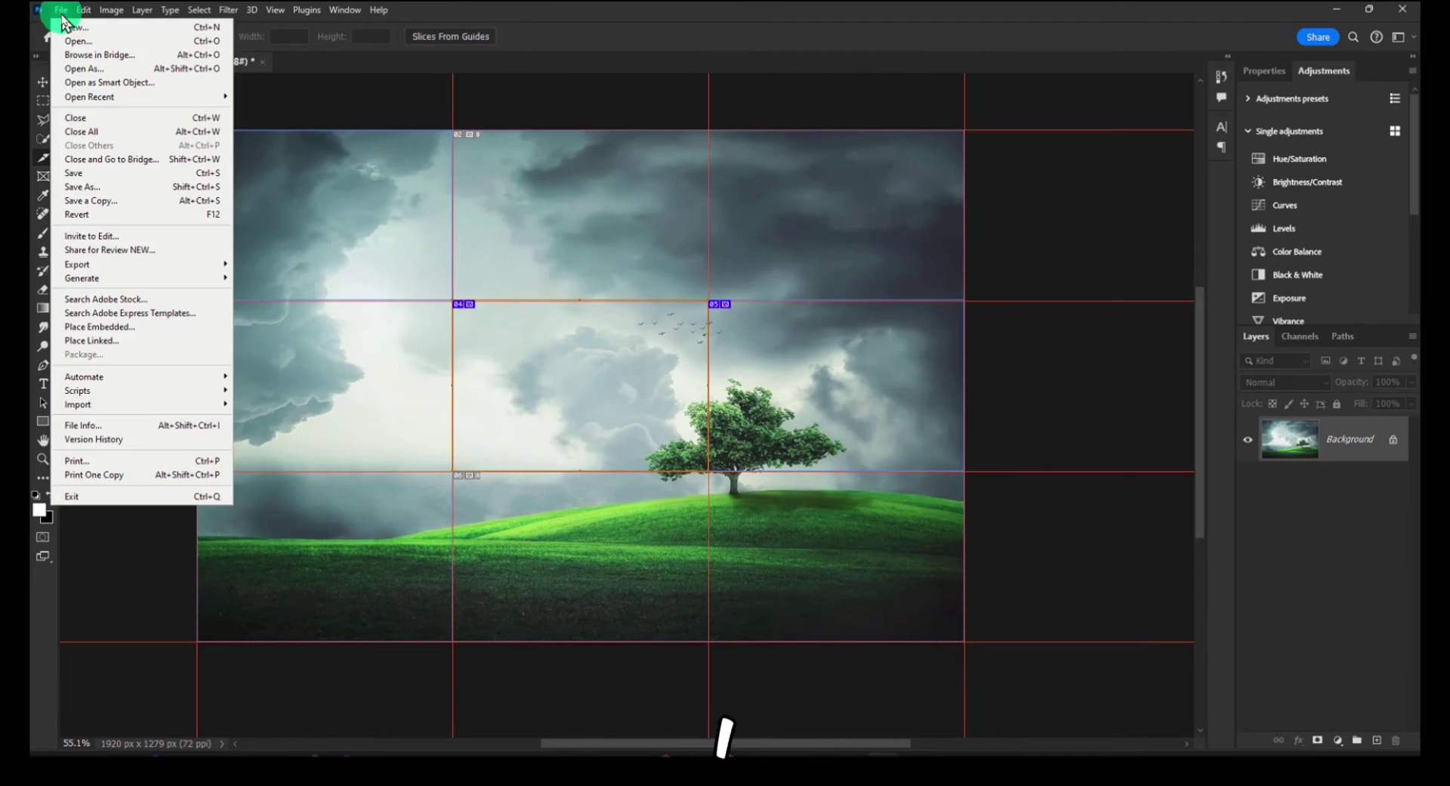
mouse_move(225, 268)
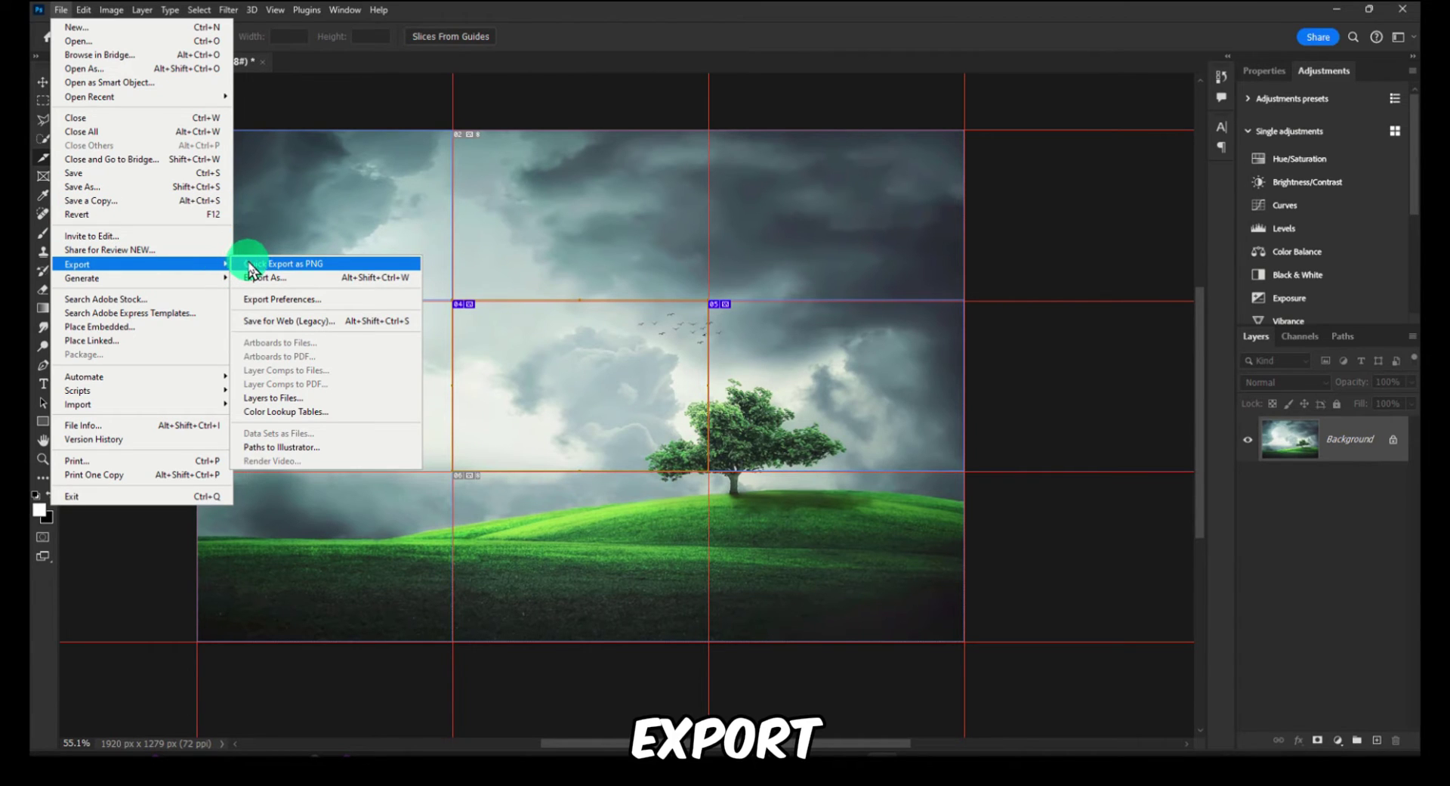
click(276, 331)
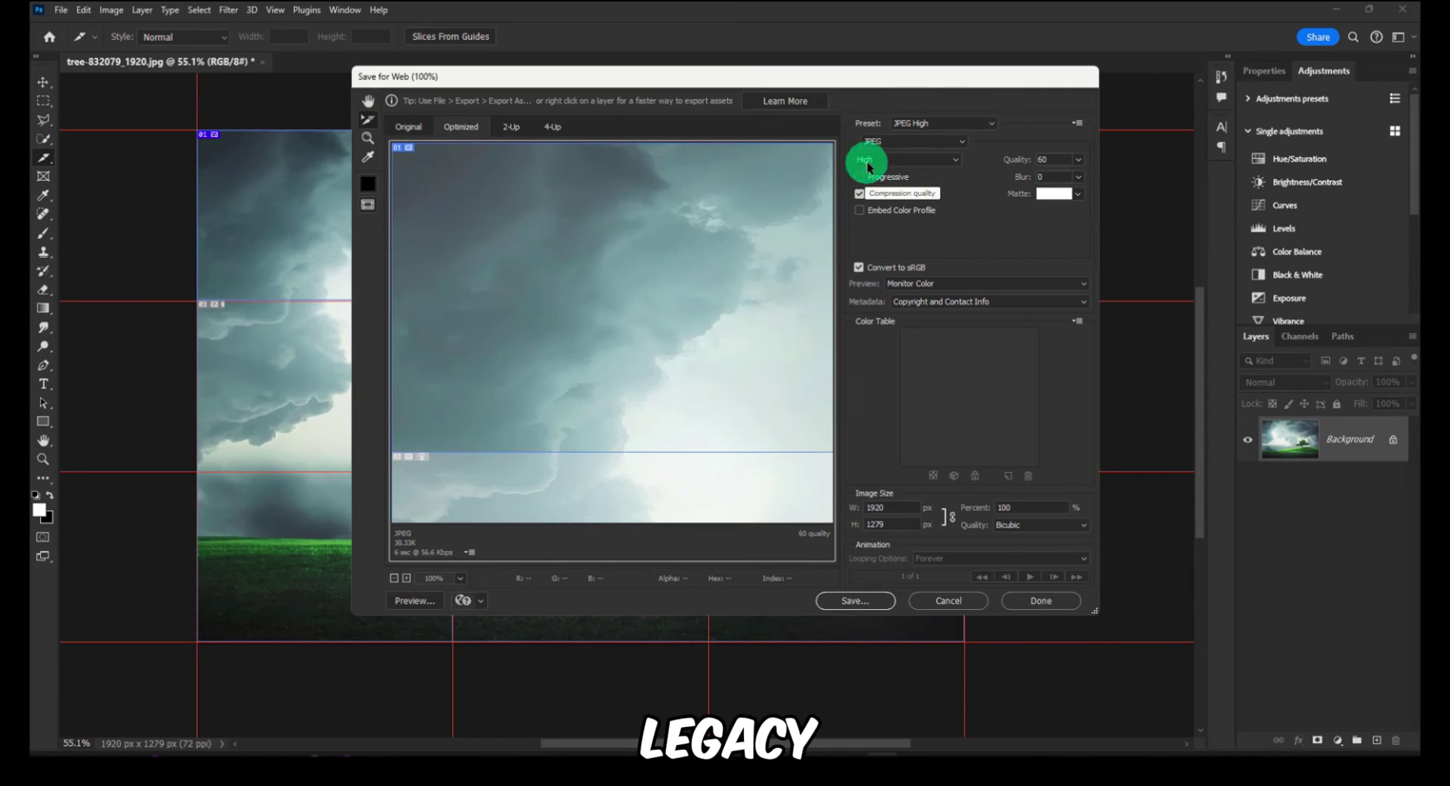
click(913, 142)
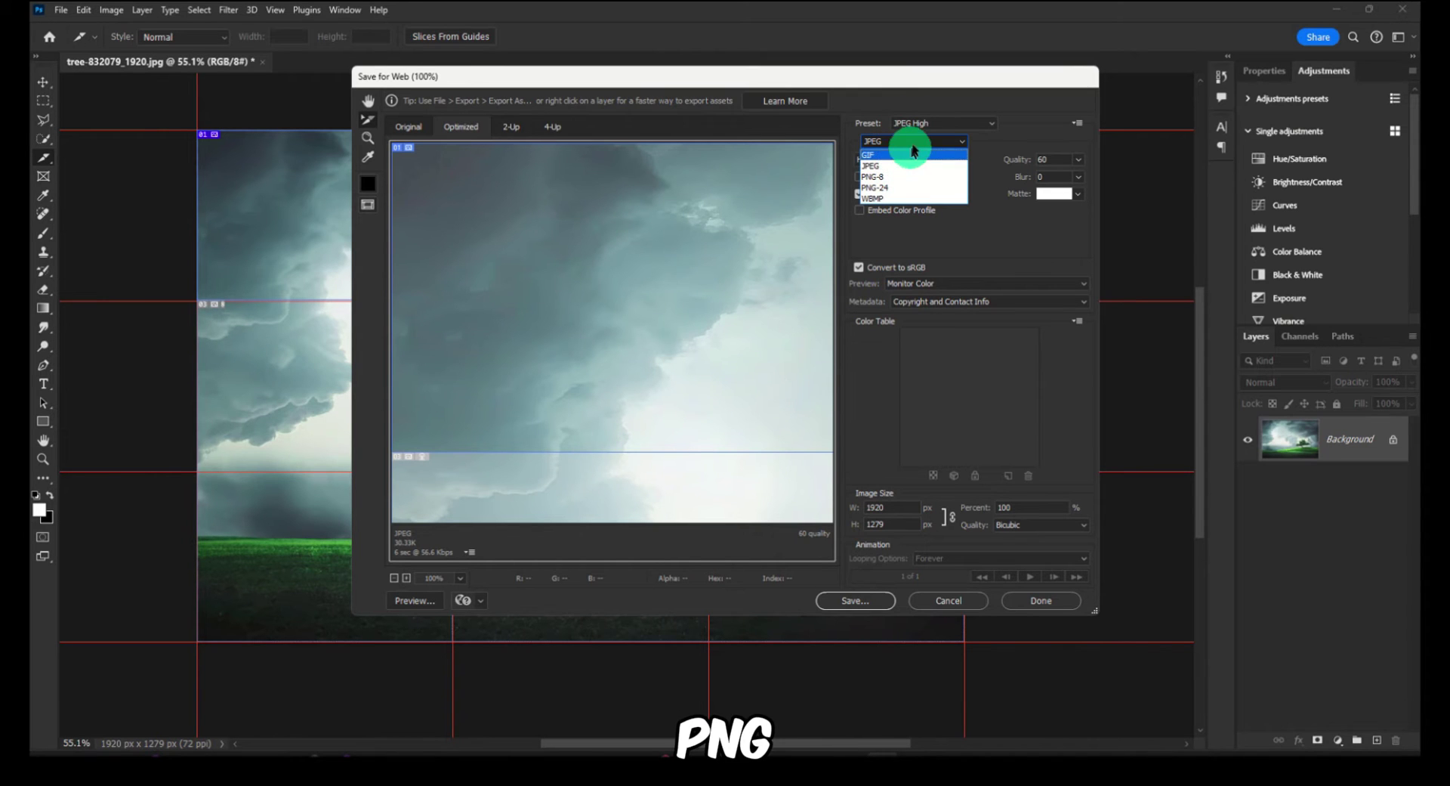
click(913, 148)
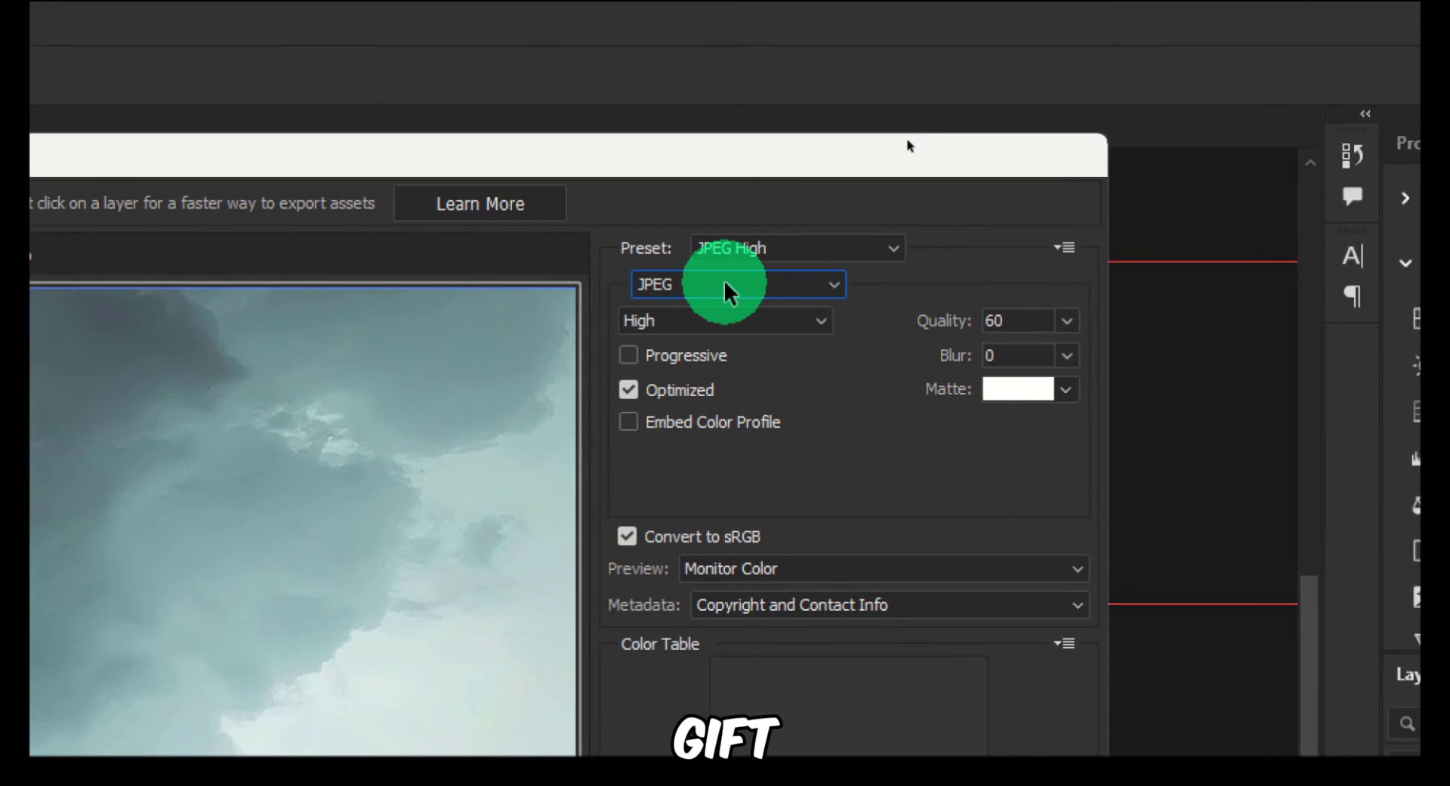
click(724, 283)
click(755, 251)
click(756, 251)
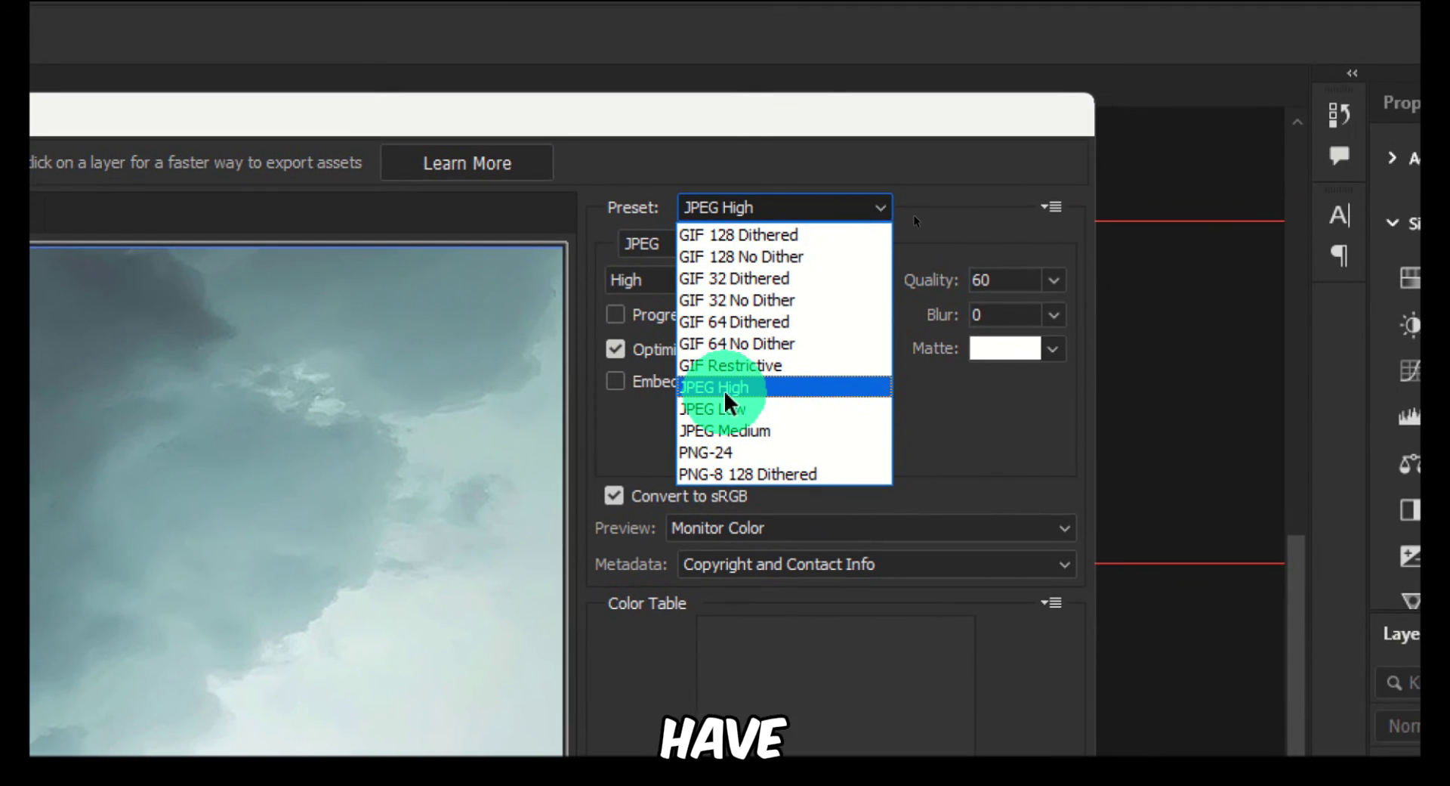
click(726, 391)
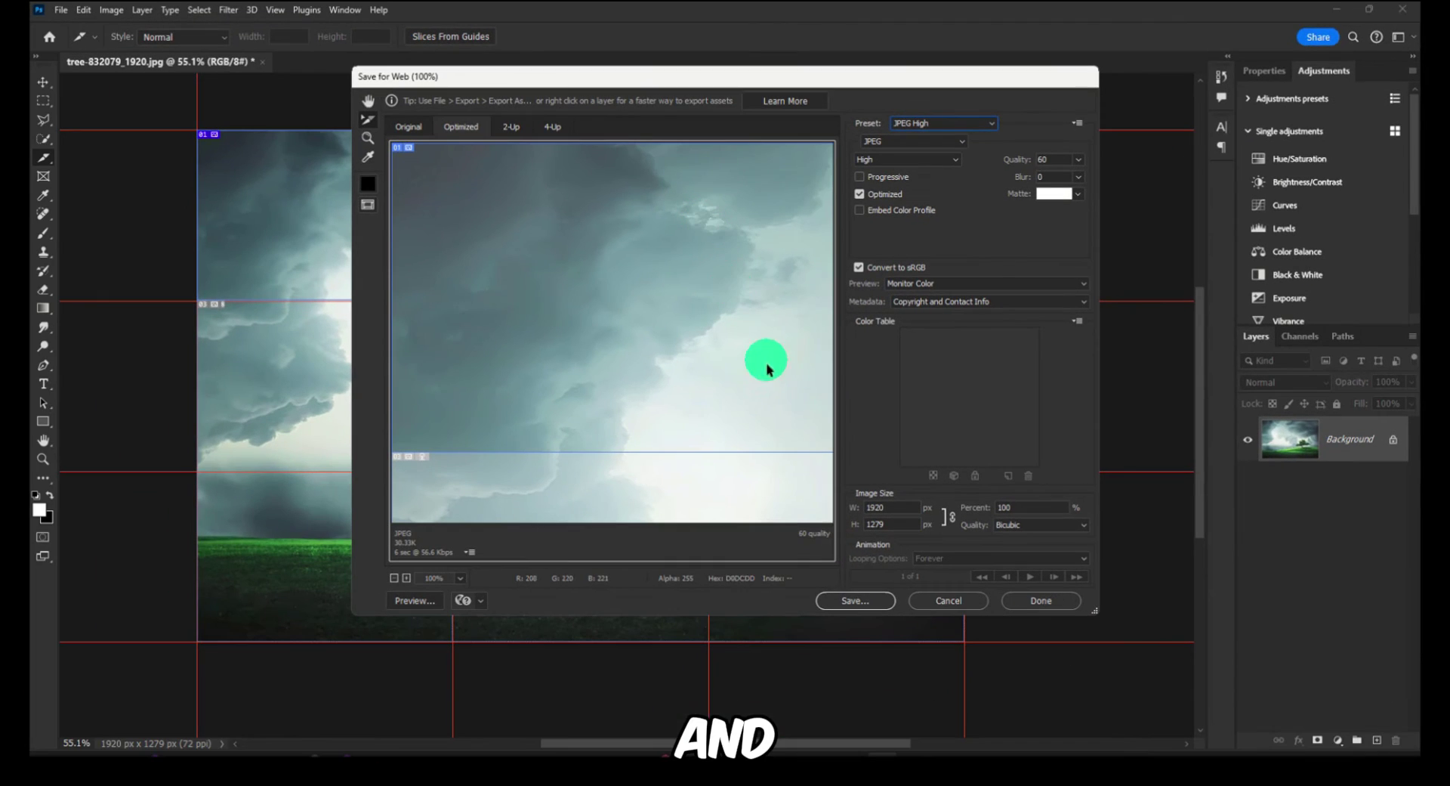
Set Slices to Selected Slices, cancel the file save, and close Save for Web with Done.
click(852, 602)
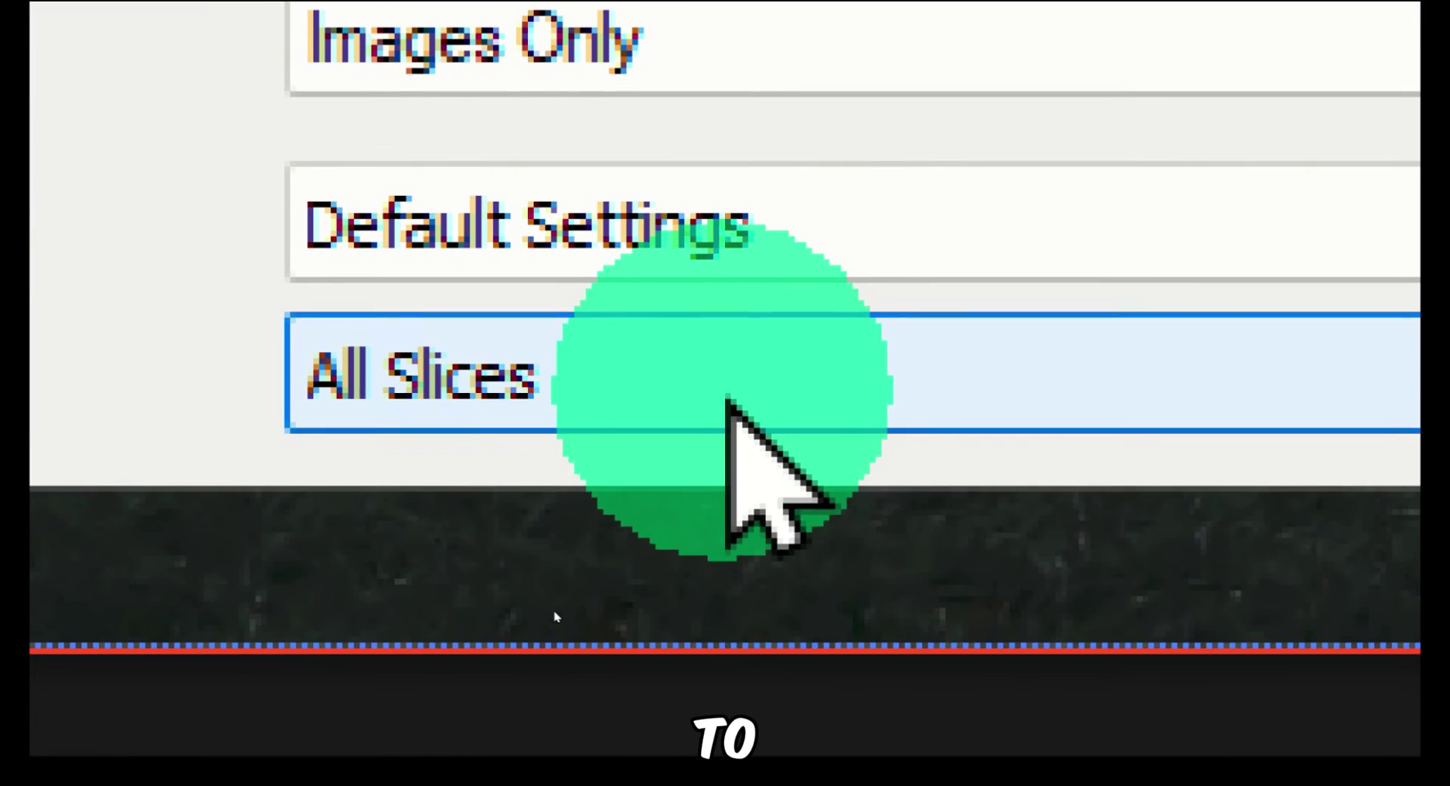
click(617, 489)
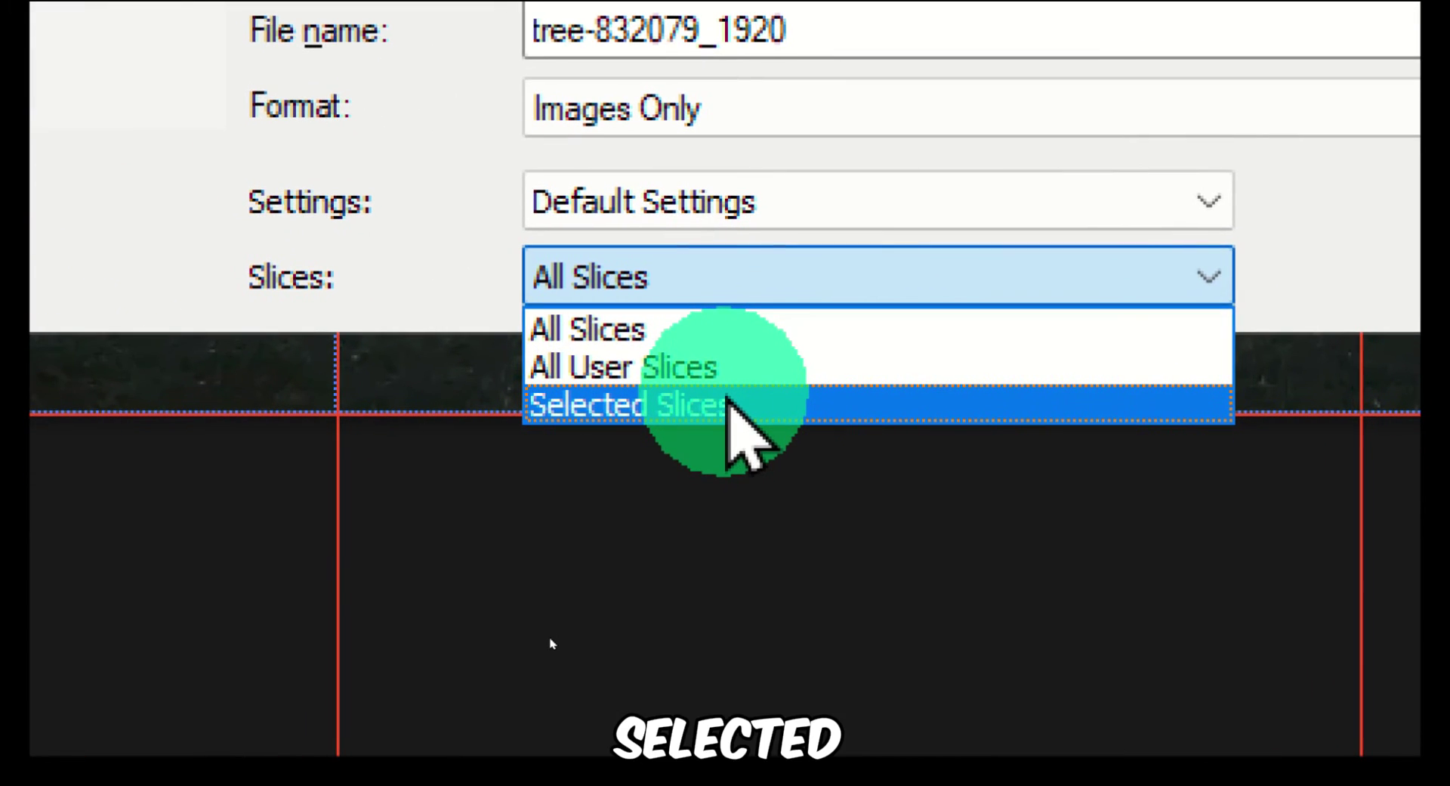
click(728, 404)
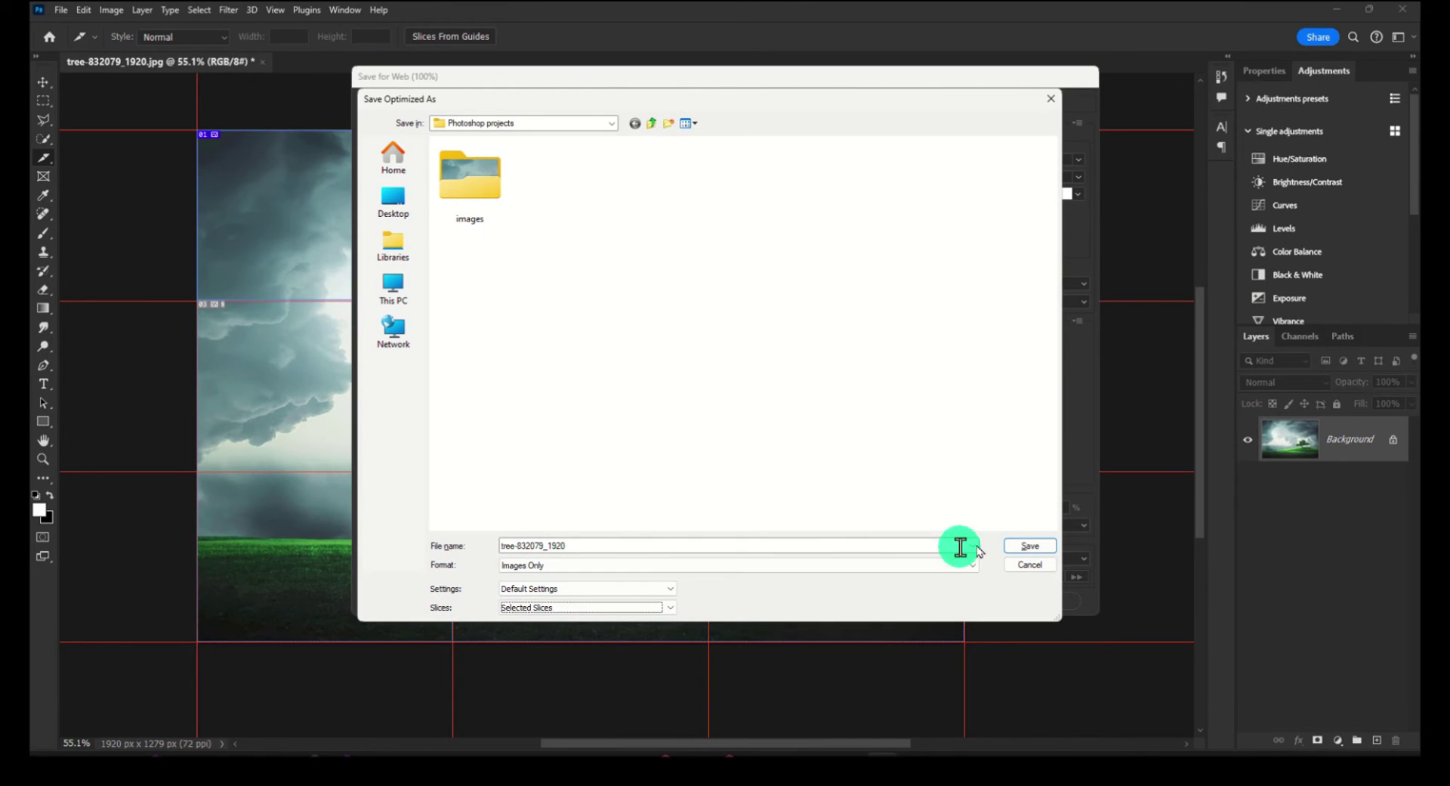
click(1015, 566)
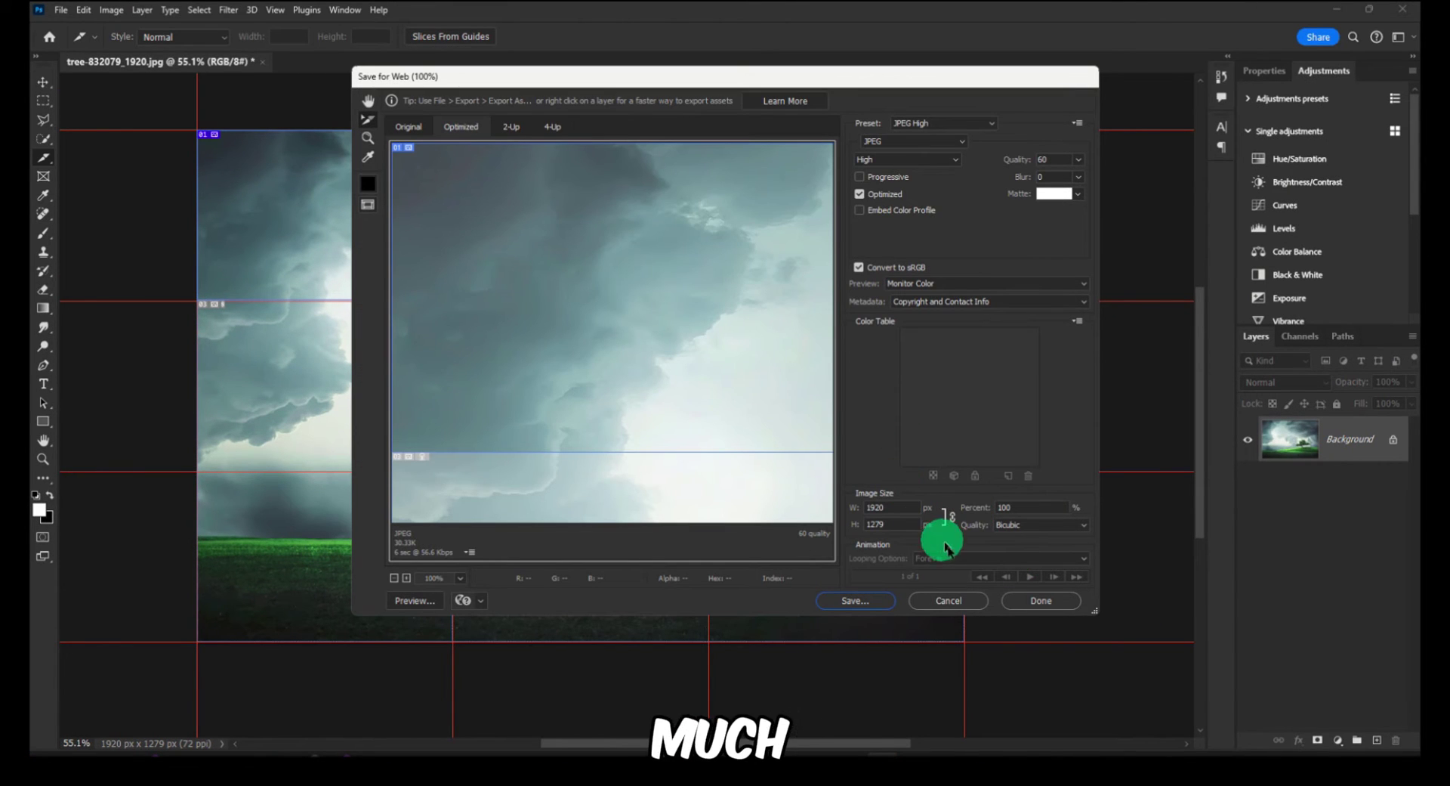
click(1023, 597)
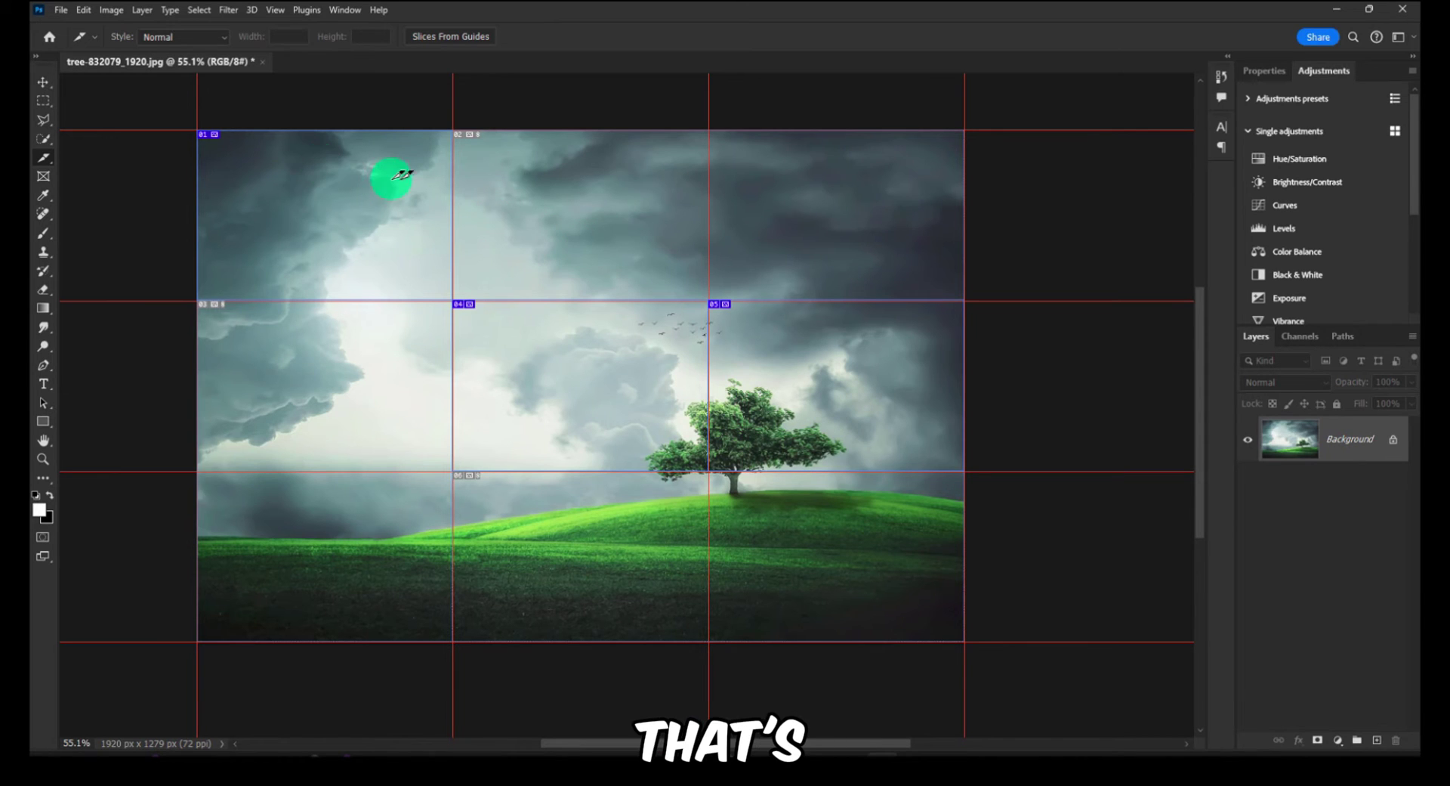
Draw two extra slices in the top-middle and top-right sky.
drag(468, 166, 654, 282)
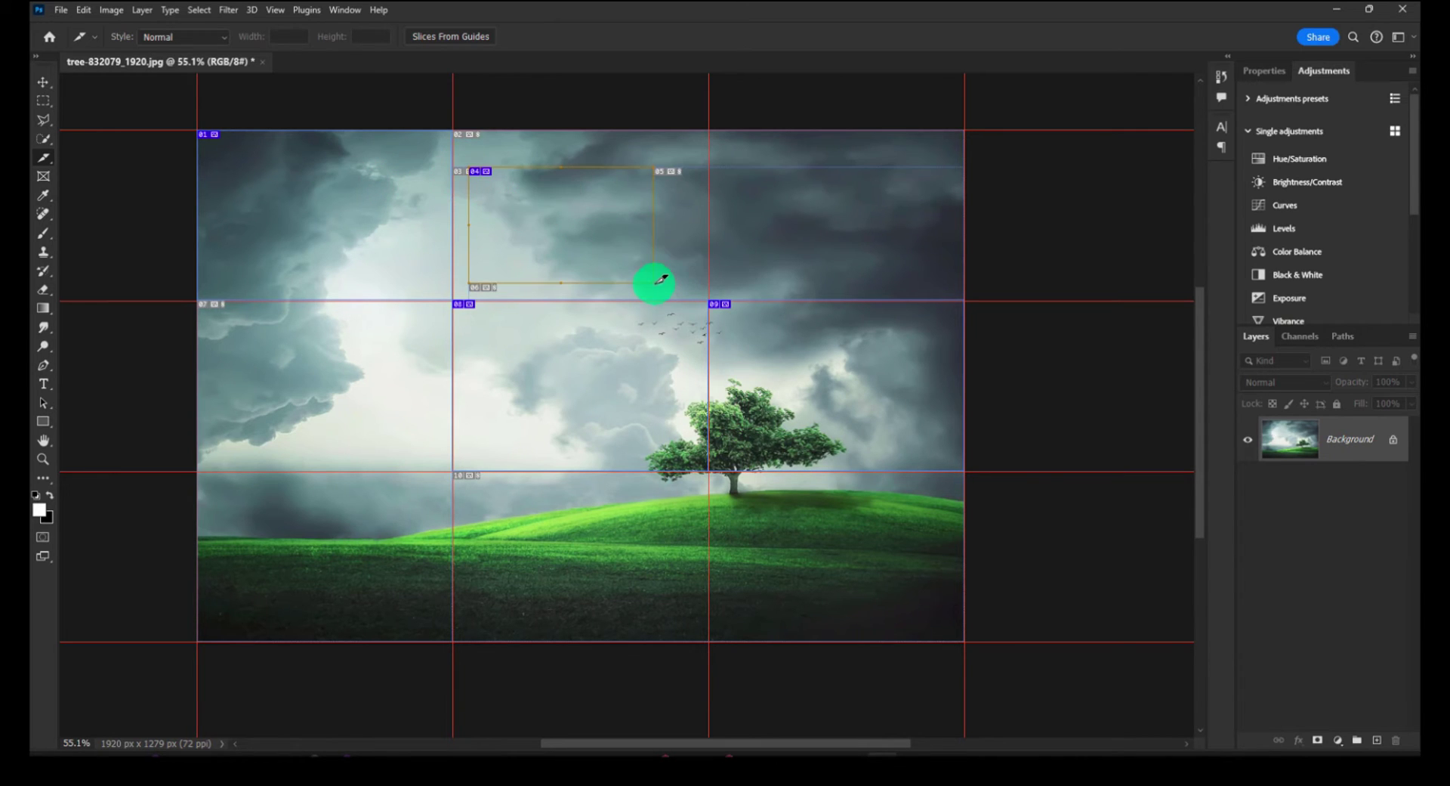
right_click(555, 221)
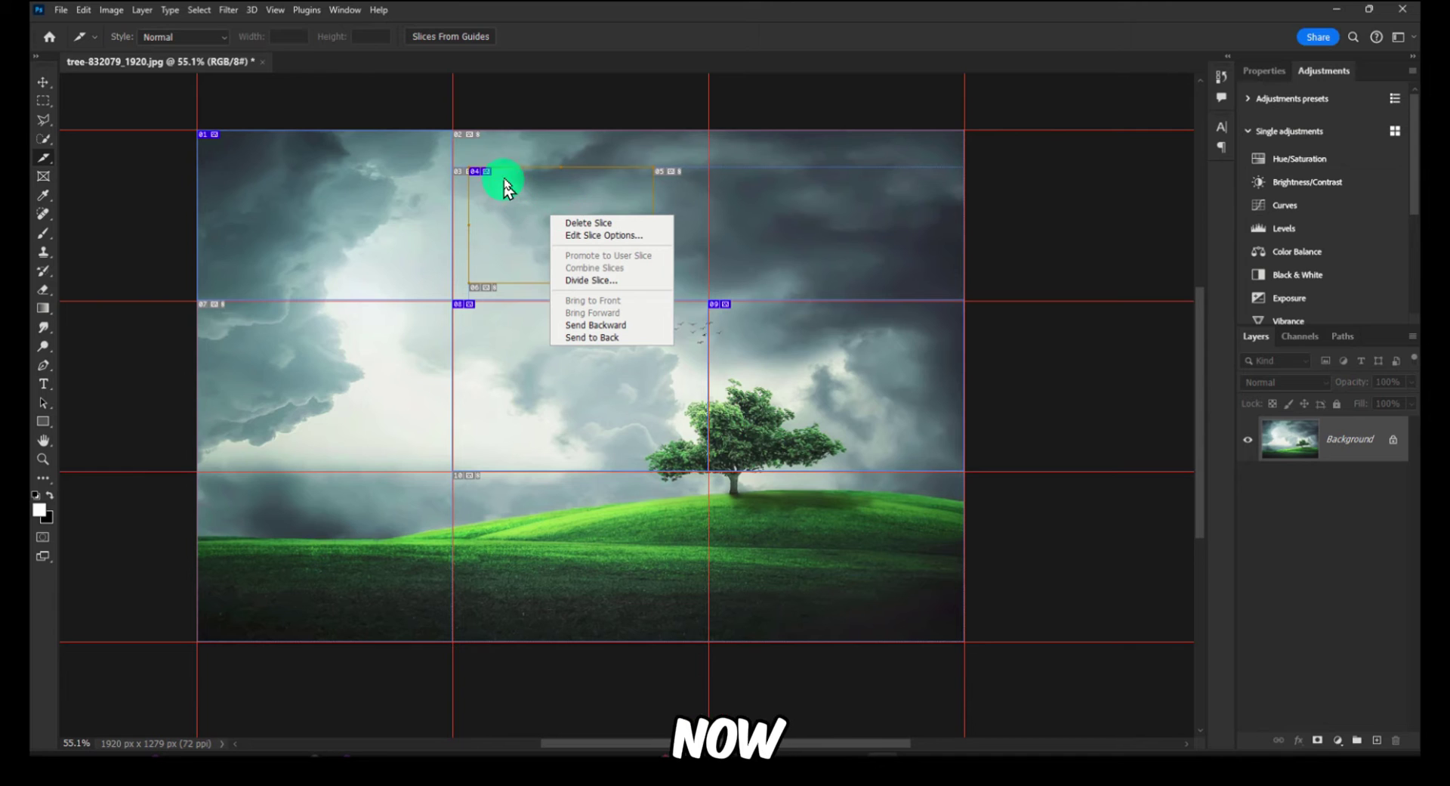
click(446, 136)
drag(714, 126, 783, 219)
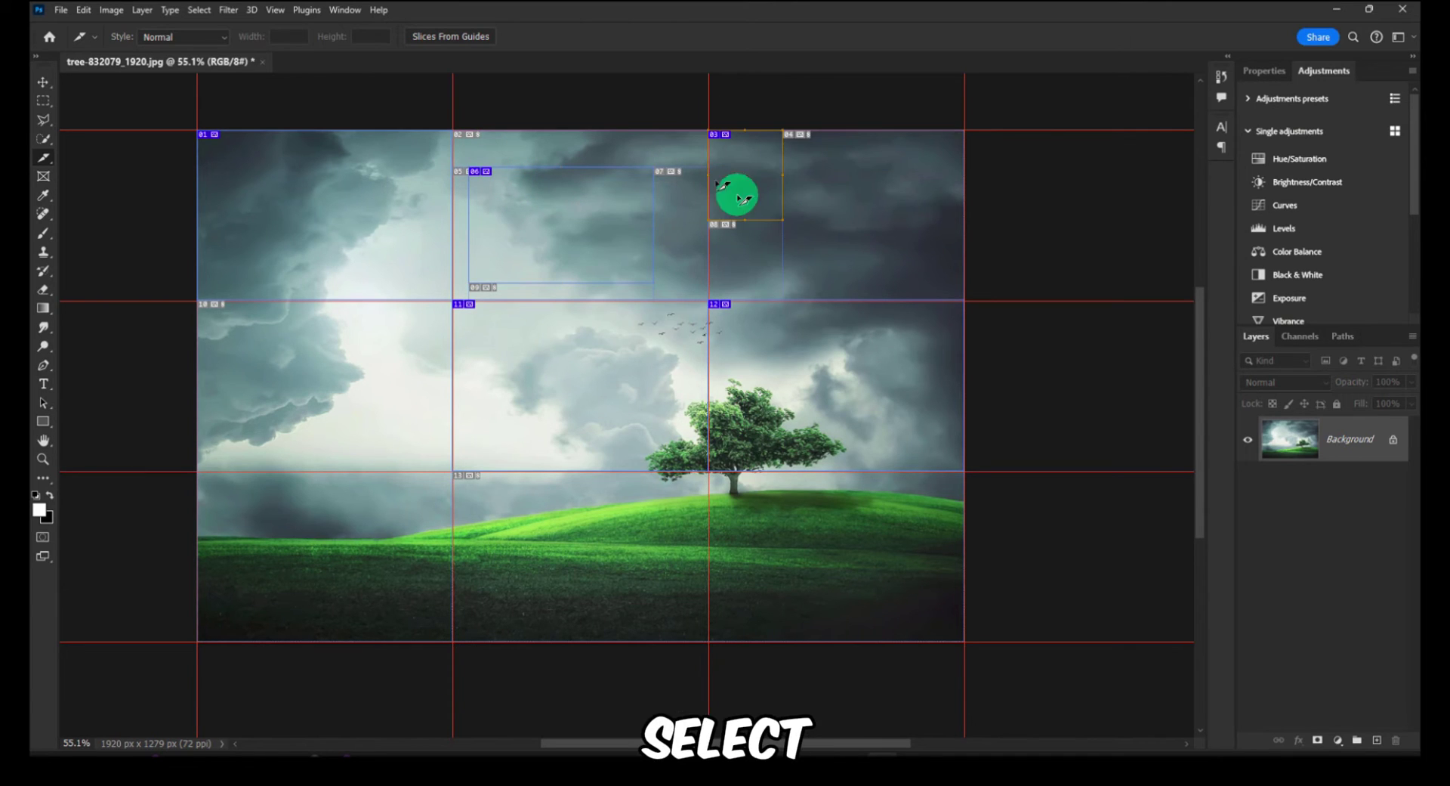
Set View > Snap To to None, then back to All.
click(275, 9)
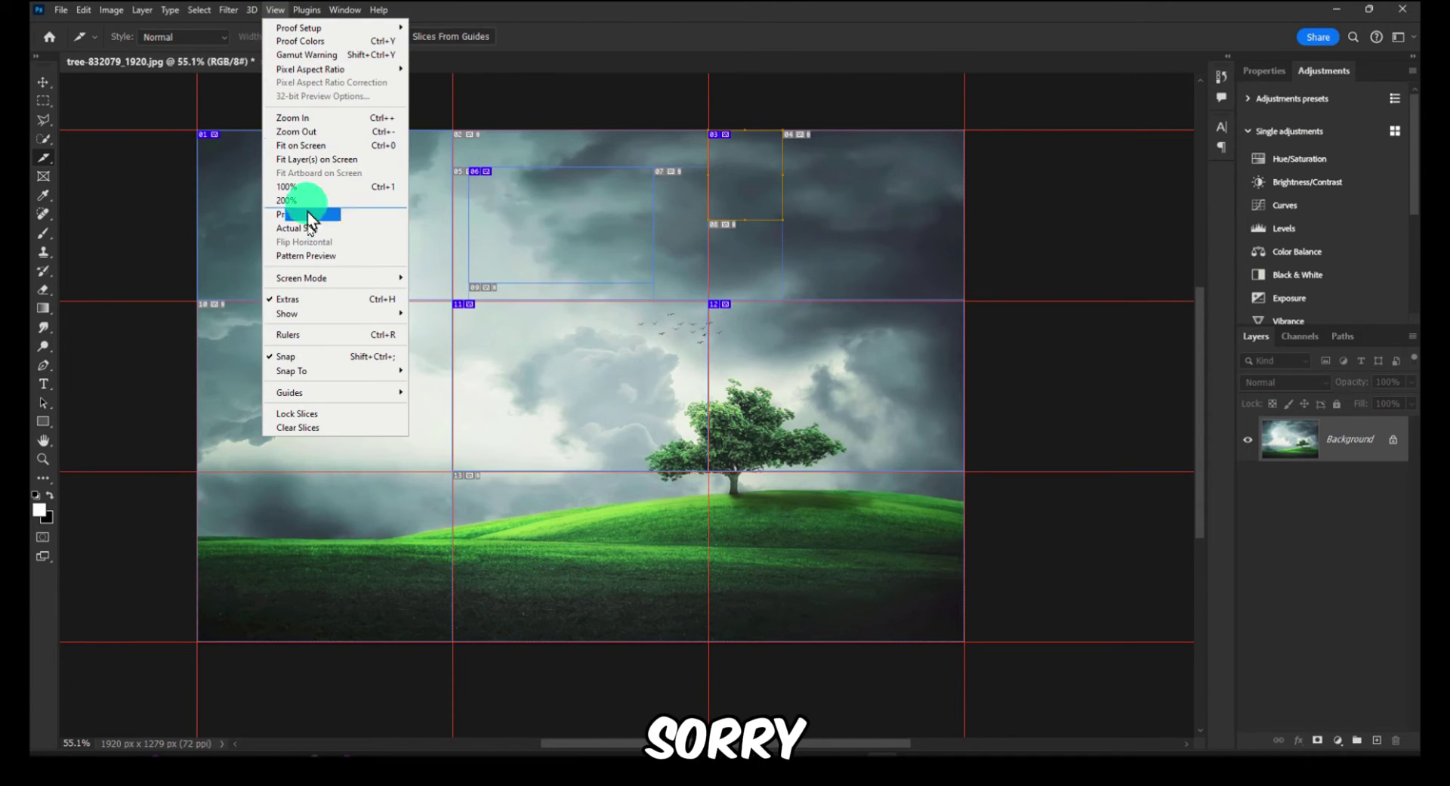
mouse_move(329, 374)
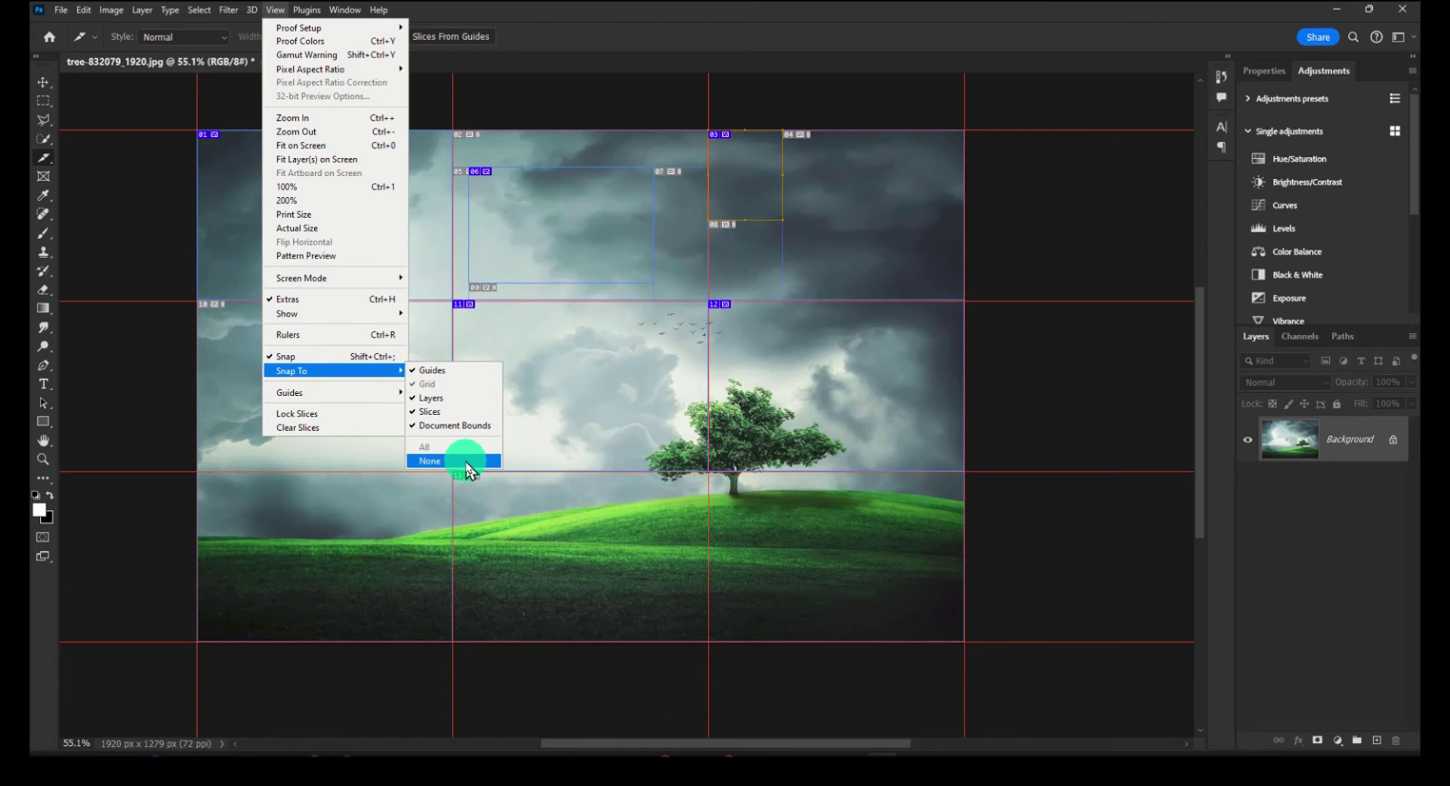
click(466, 462)
click(276, 12)
mouse_move(331, 324)
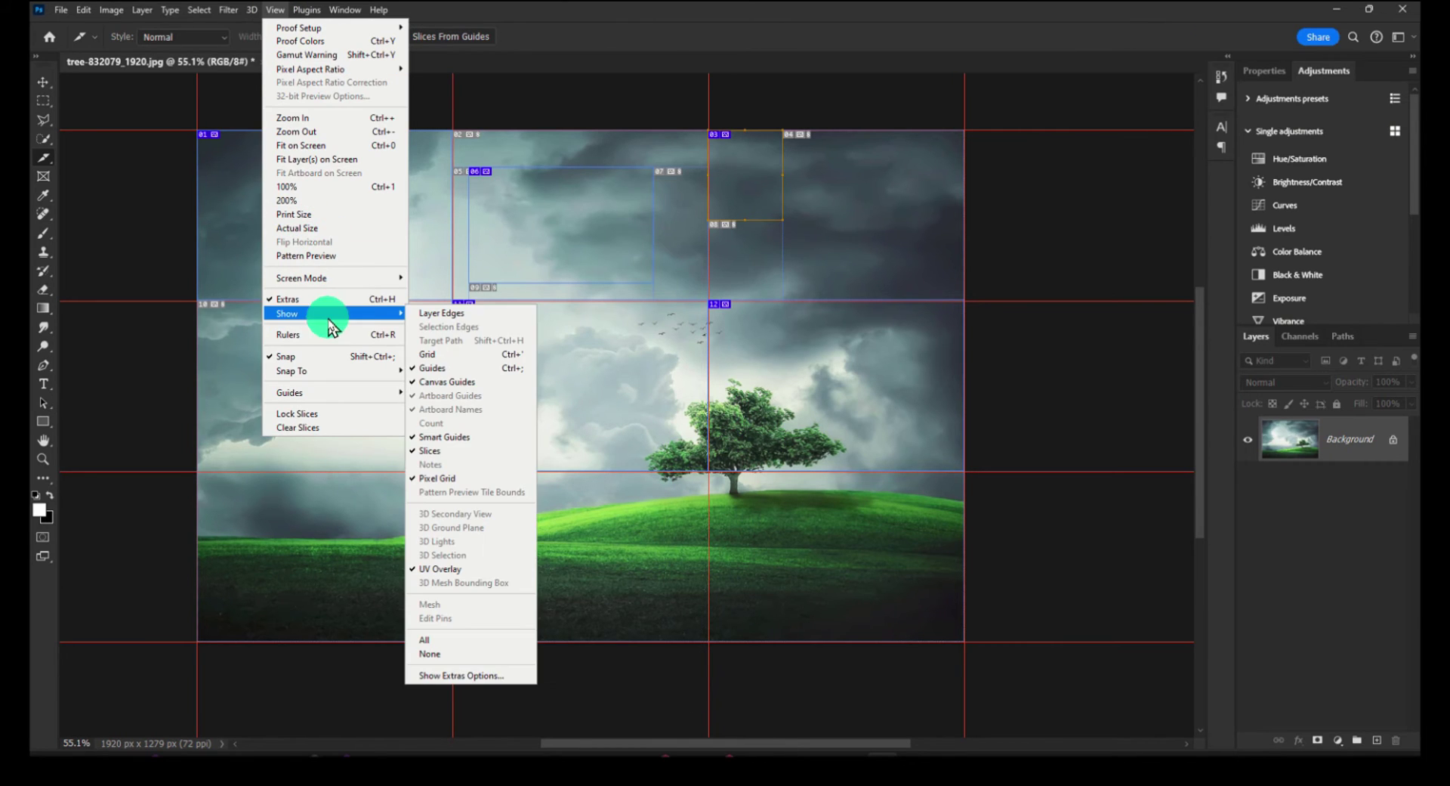
mouse_move(363, 371)
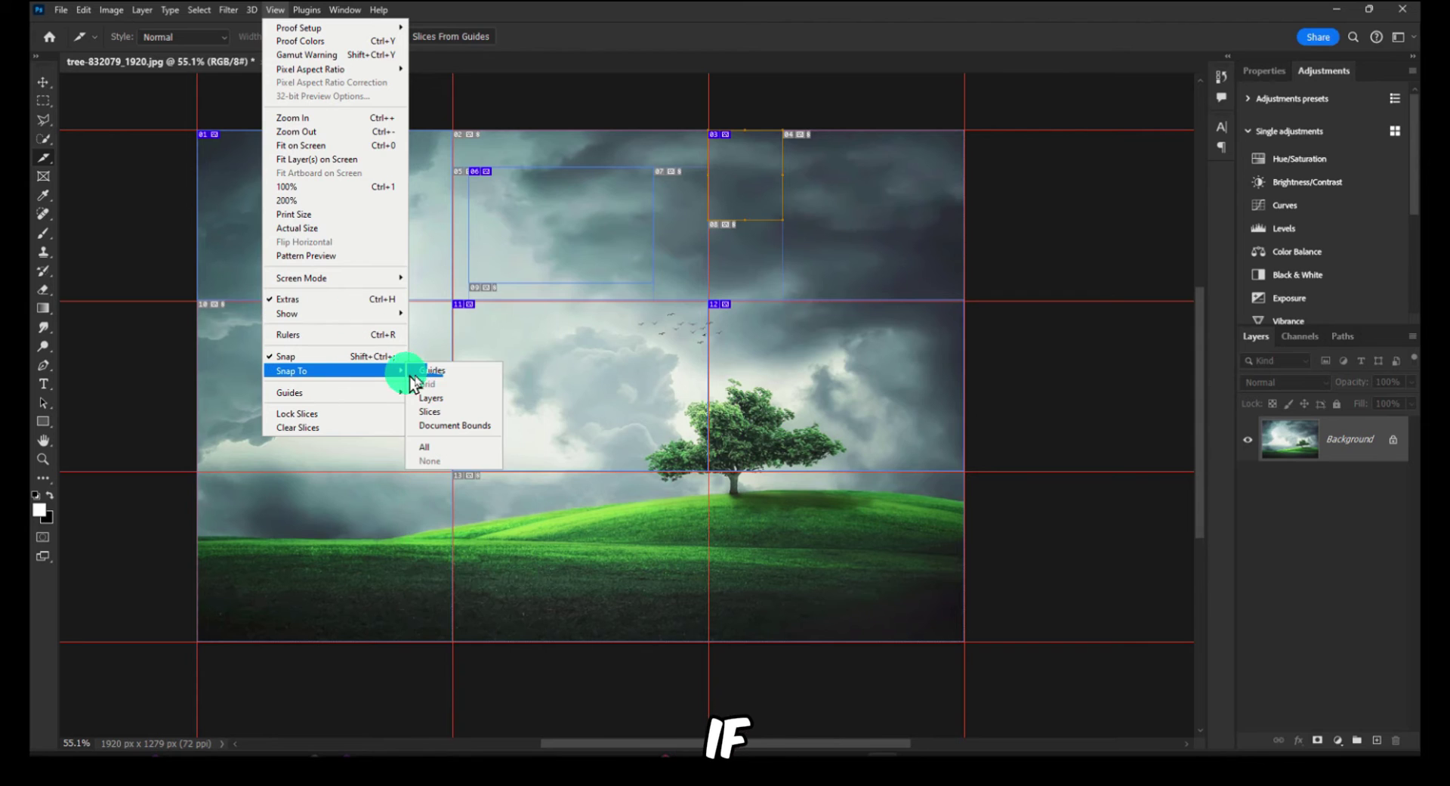
click(424, 446)
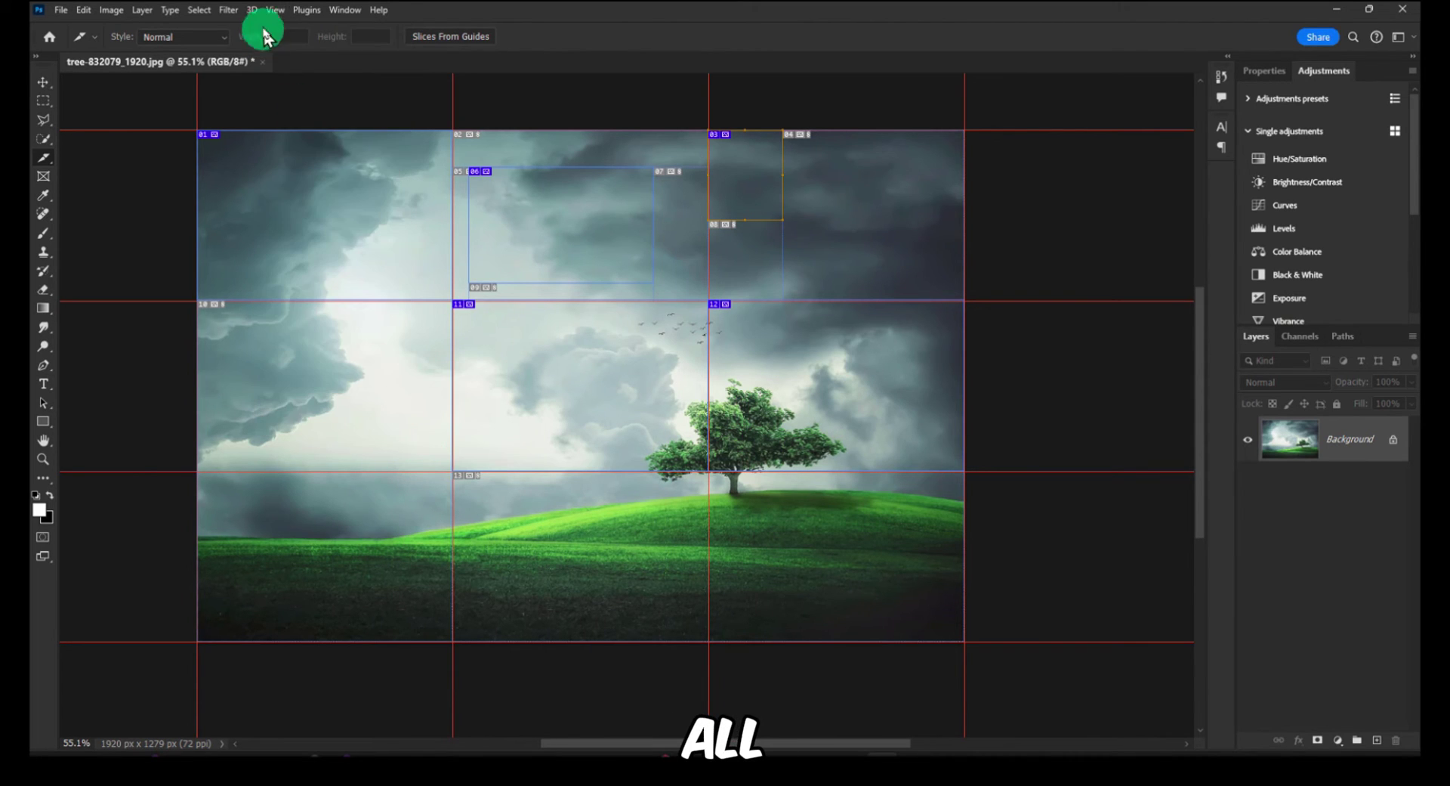
click(275, 9)
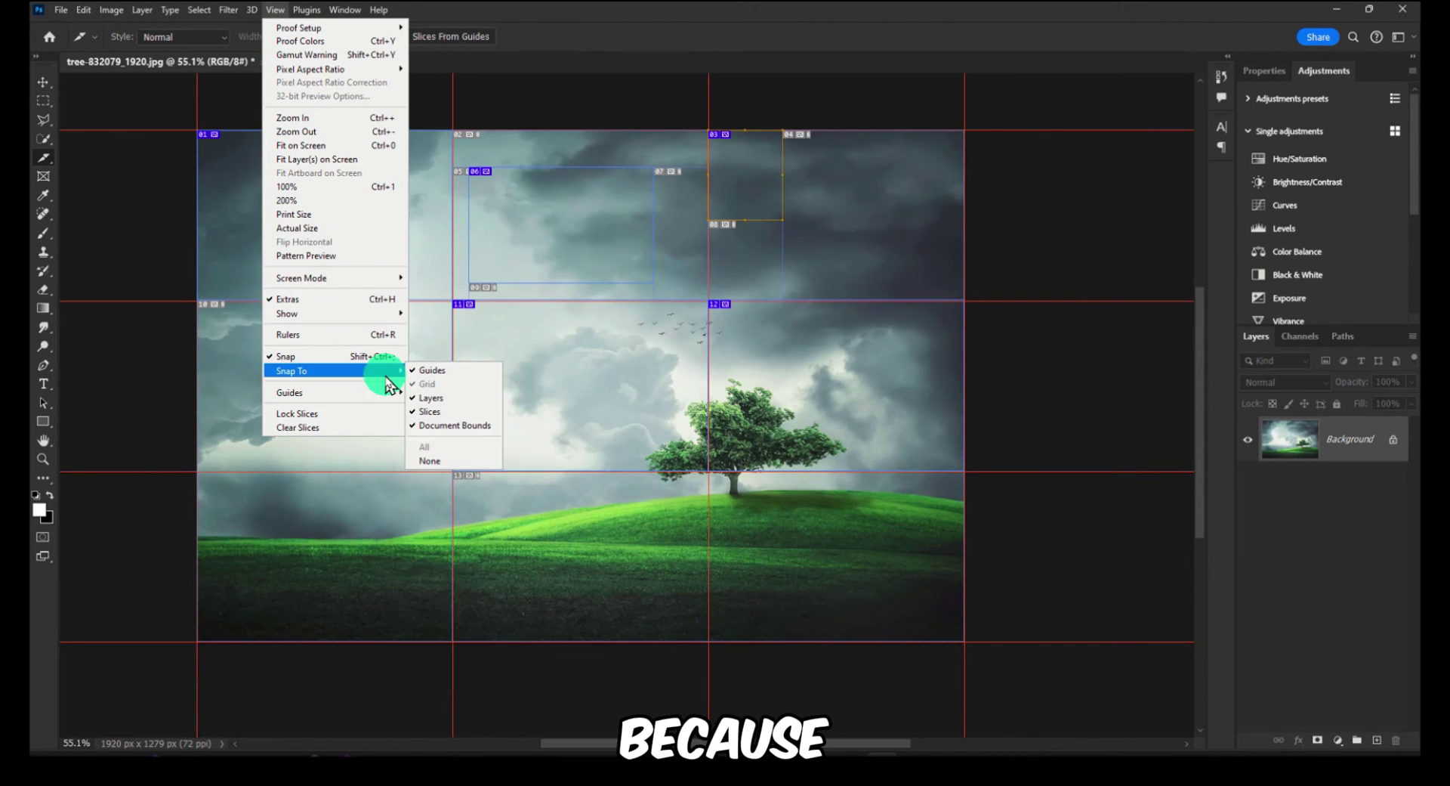
Delete the top-right slice, an extra top-row slice, and the top-left slice.
mouse_move(385, 371)
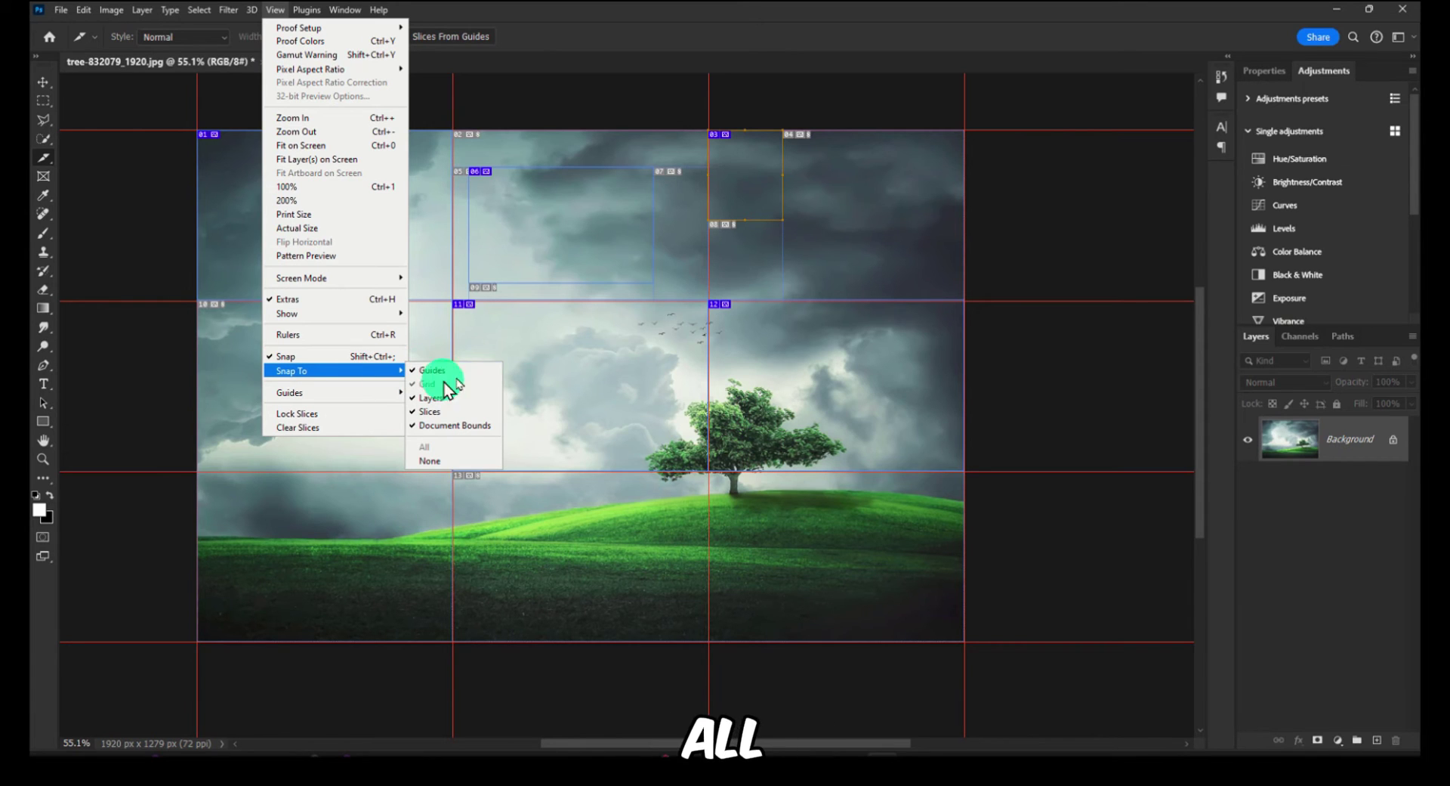
click(836, 179)
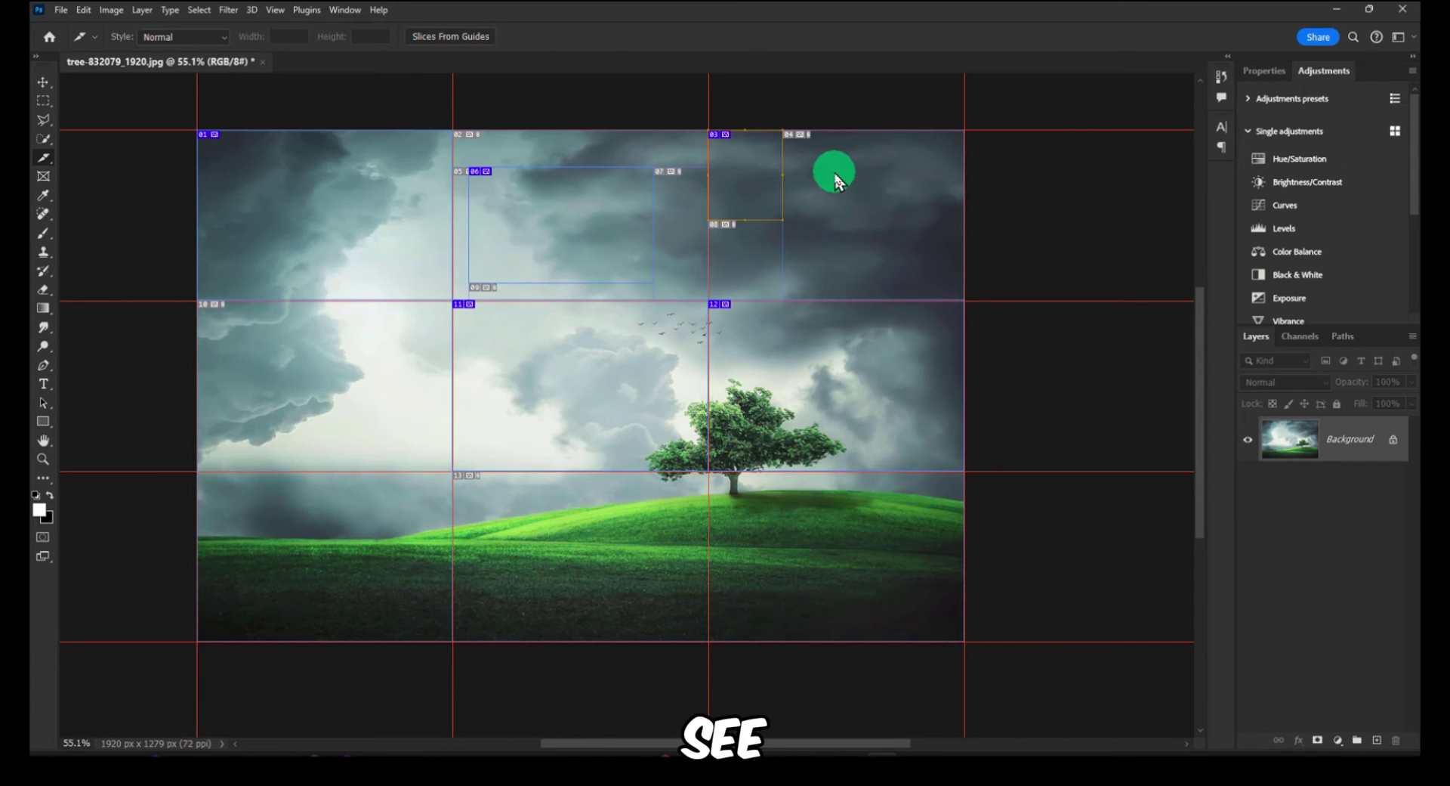
right_click(735, 139)
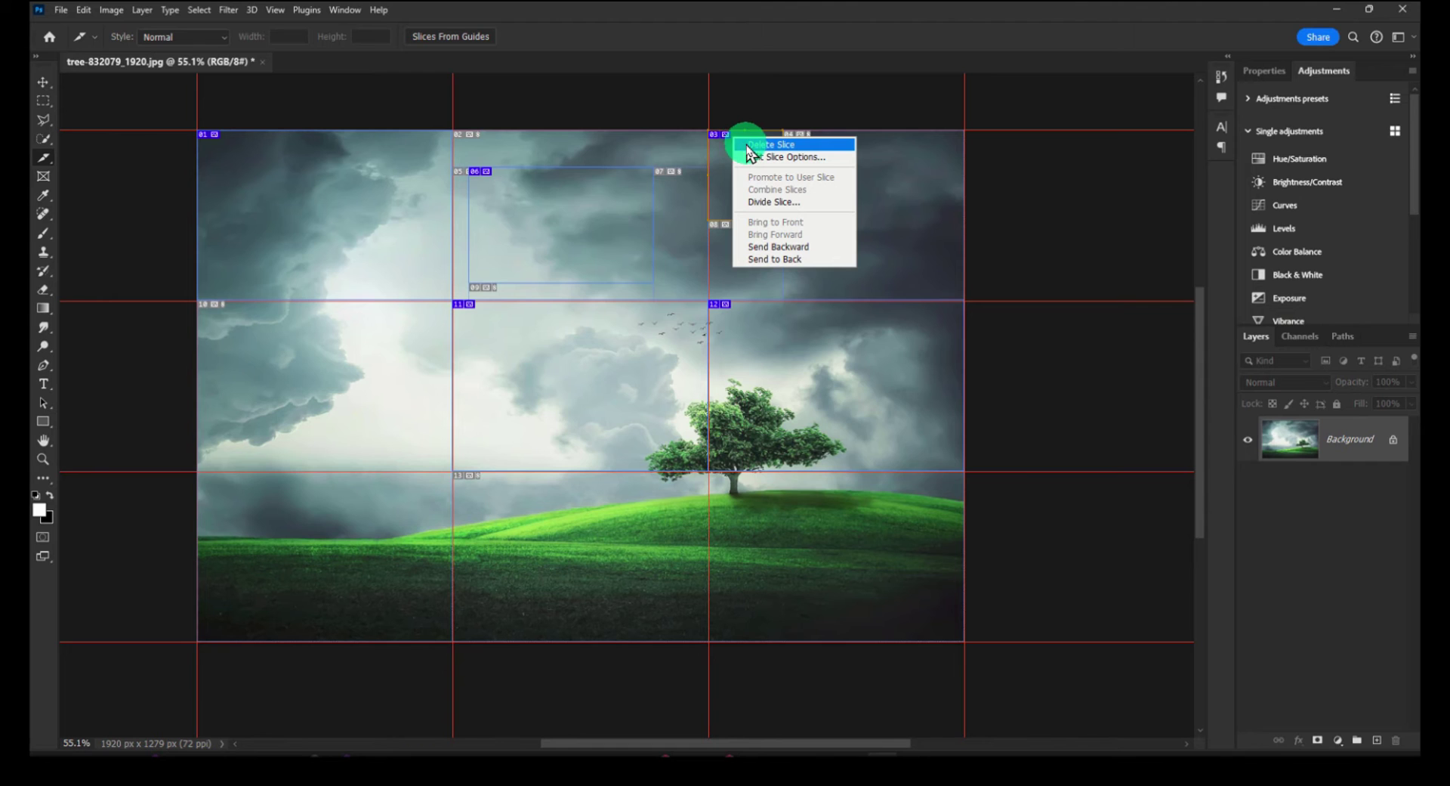
click(749, 145)
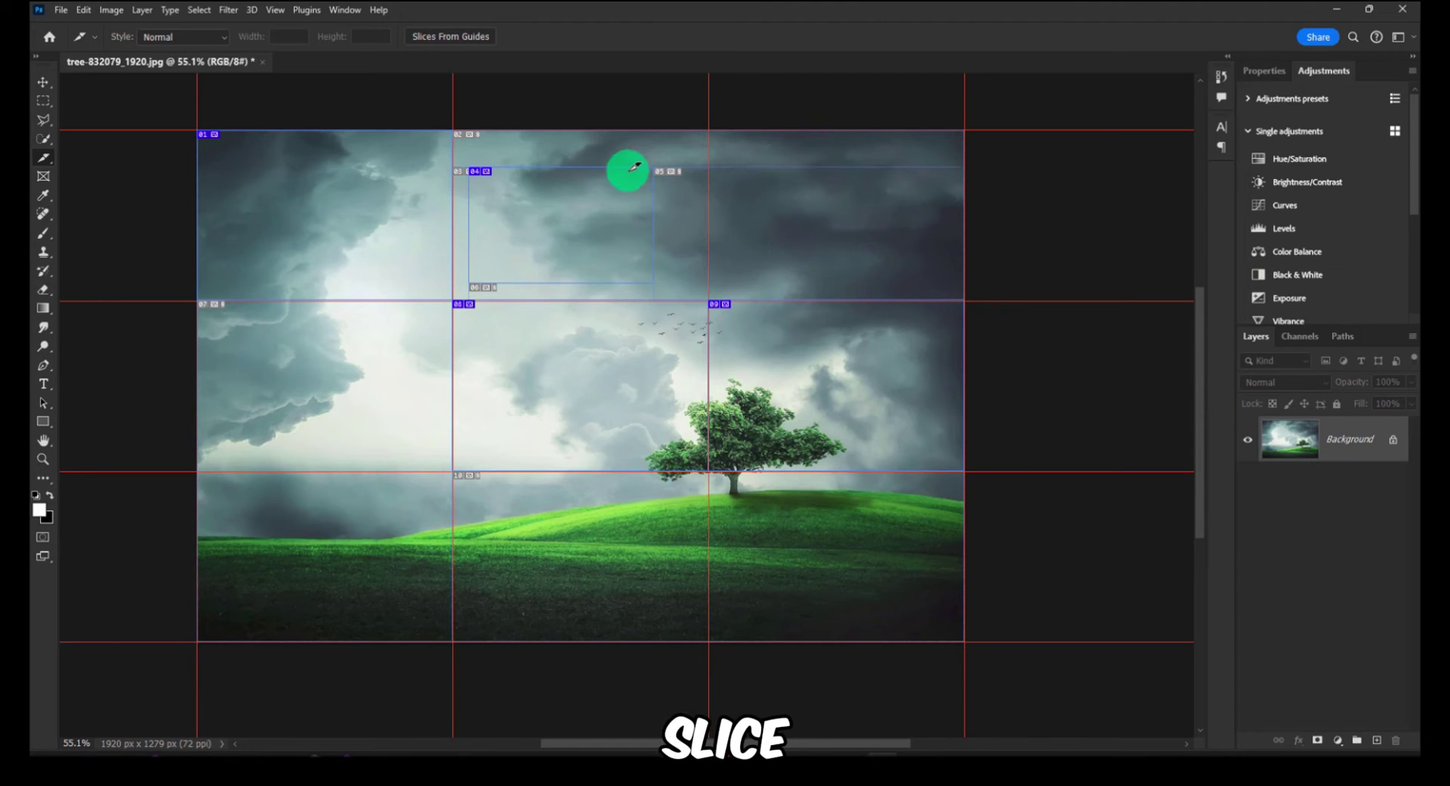
right_click(600, 175)
click(610, 188)
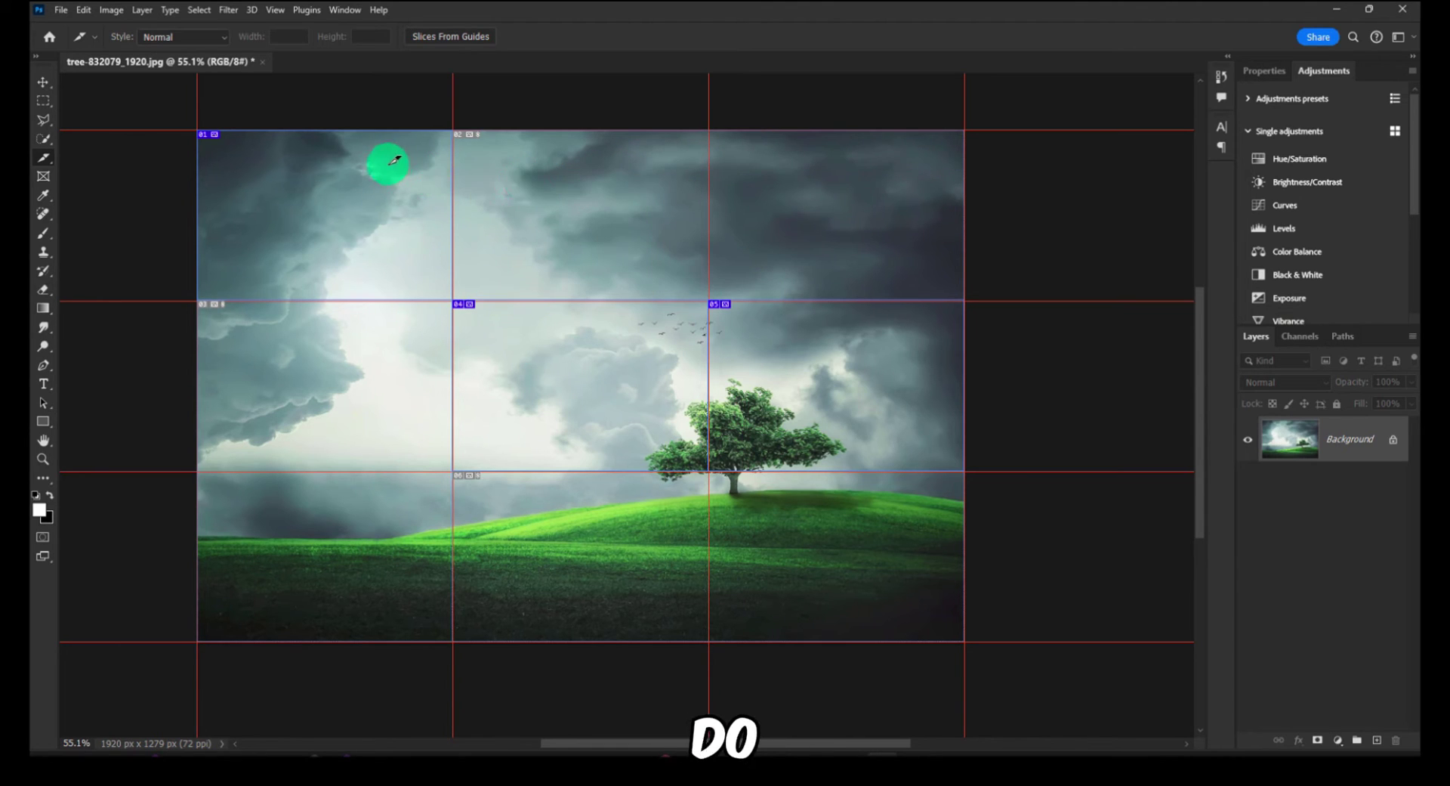
right_click(393, 162)
click(402, 173)
Delete the centre slice and try removing the slices around it.
right_click(580, 314)
click(590, 326)
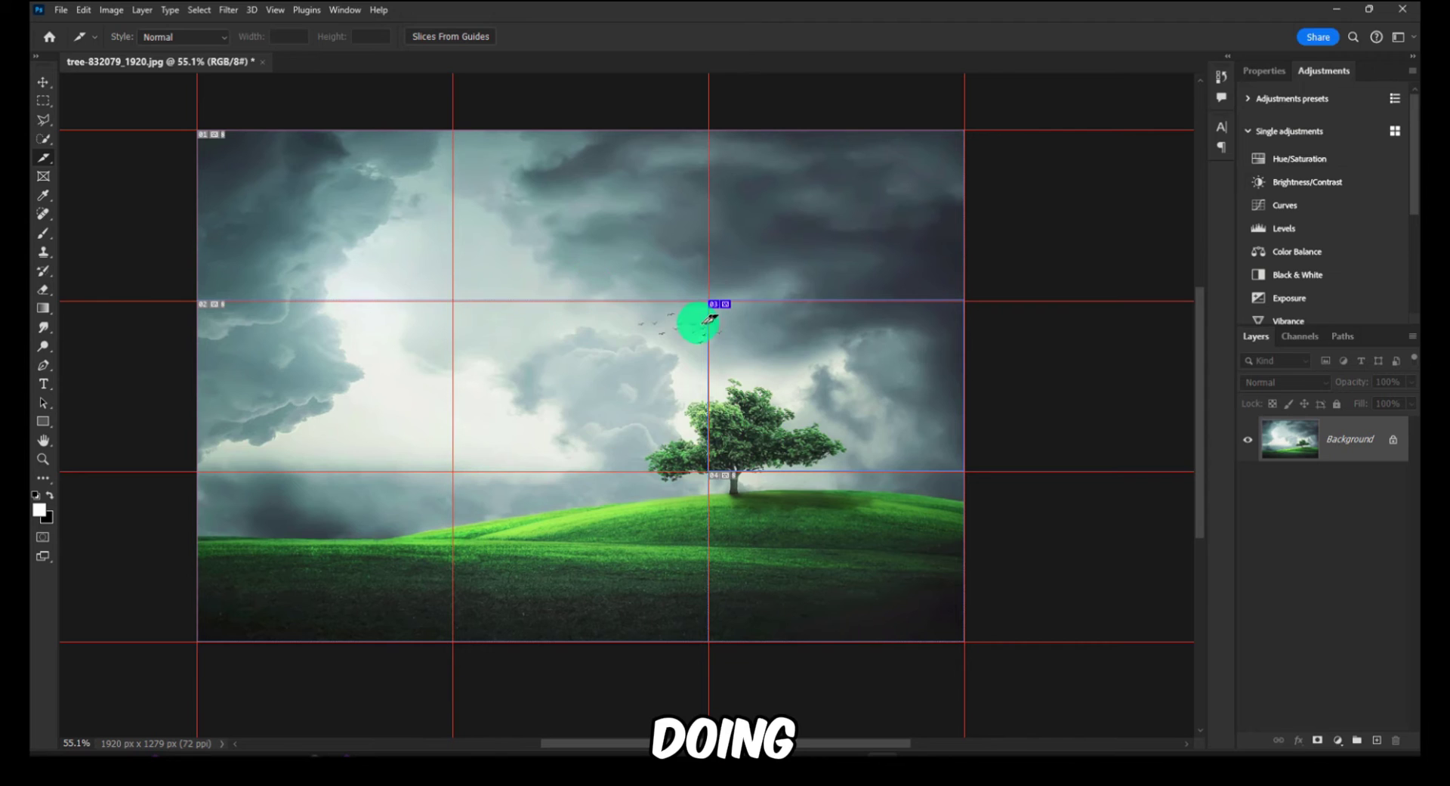
right_click(707, 323)
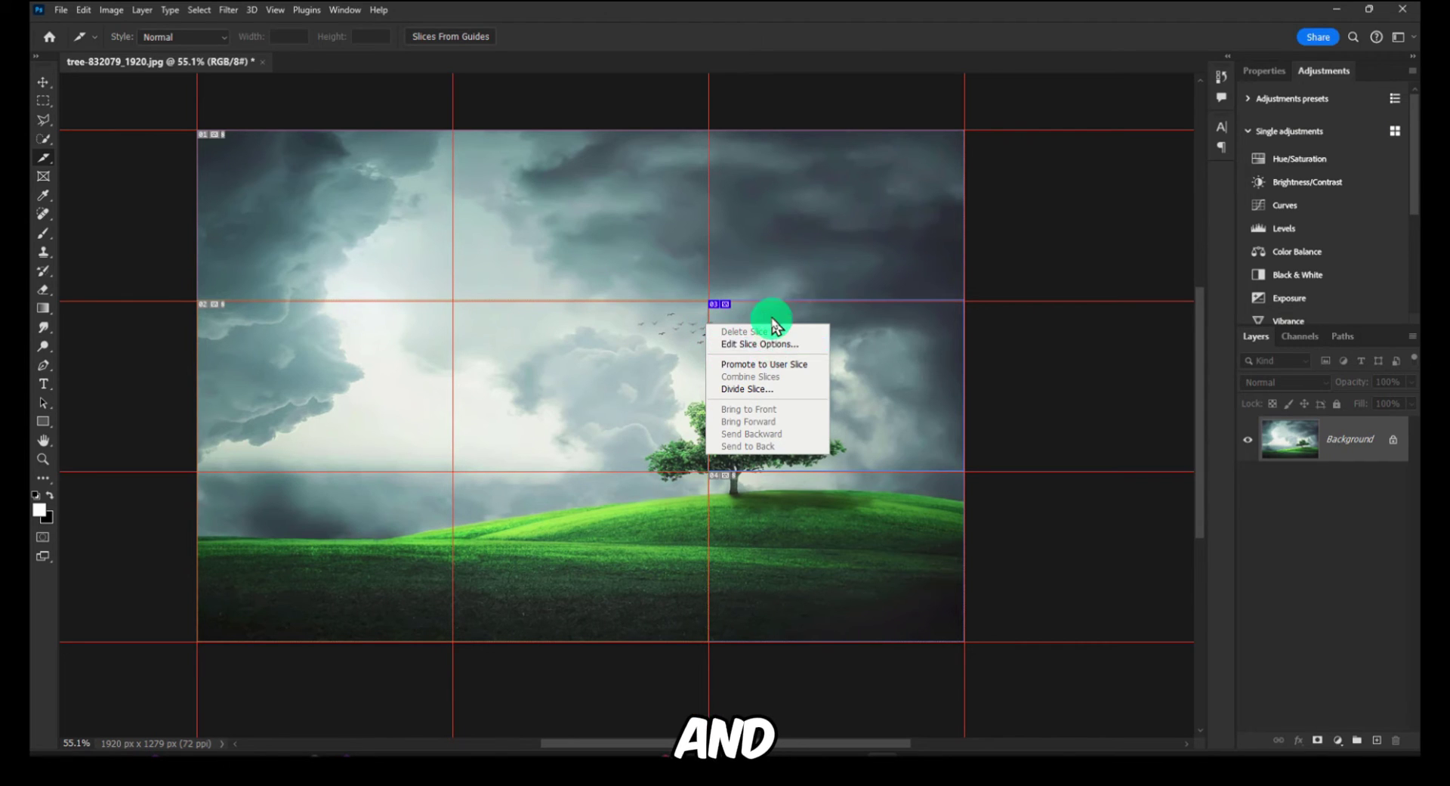
click(771, 316)
right_click(771, 318)
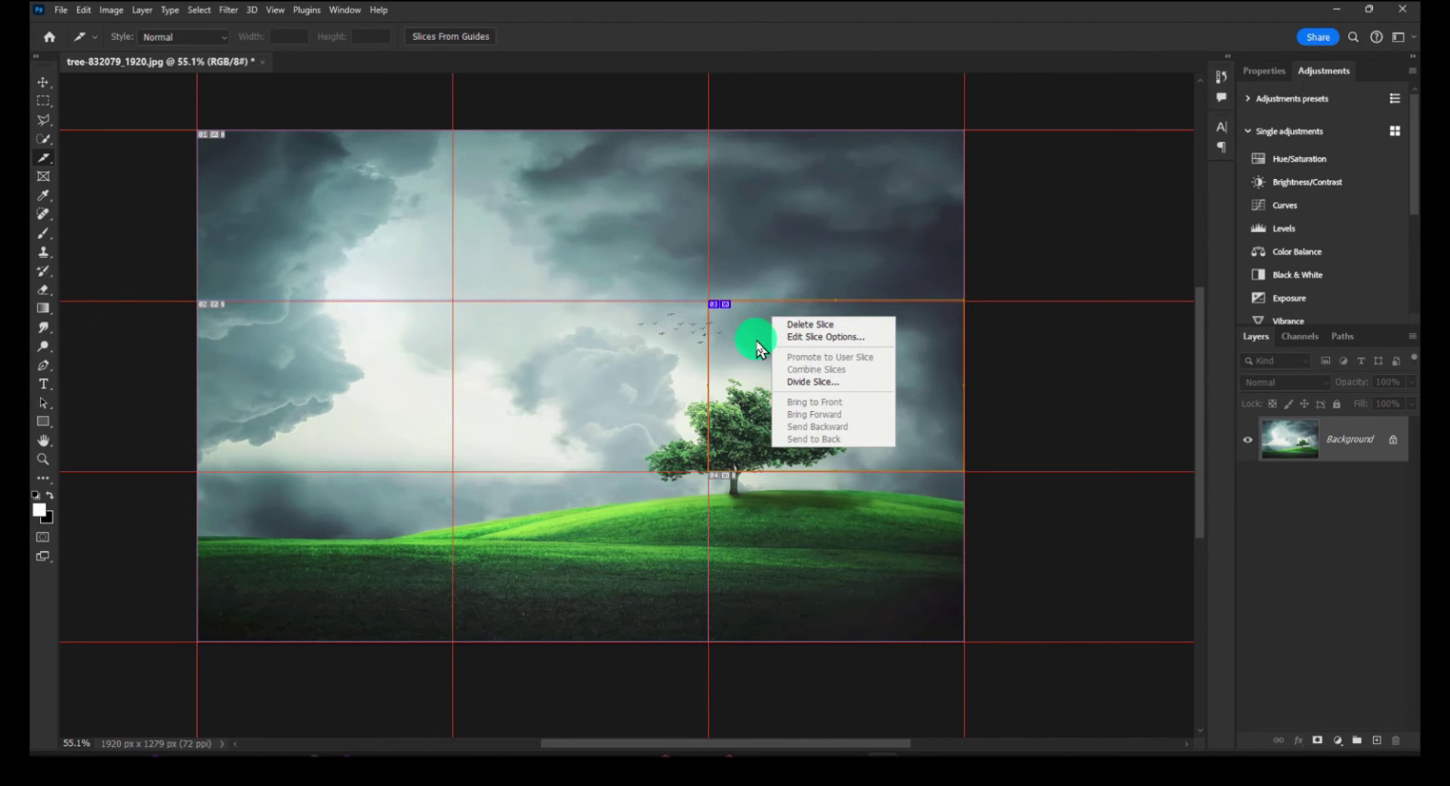
click(756, 341)
right_click(741, 334)
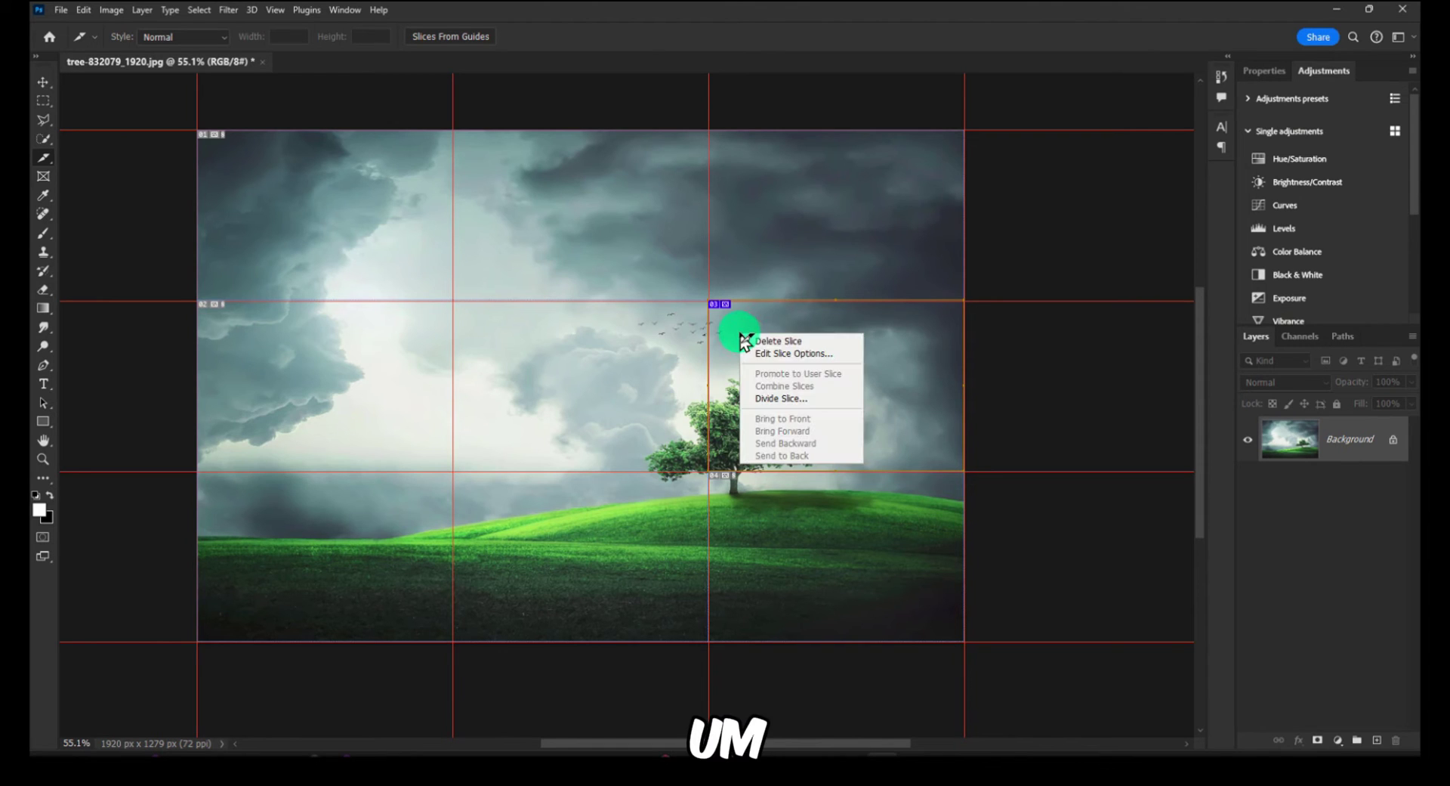
Delete the remaining centre slices so only slice 01 remains.
click(771, 341)
right_click(670, 308)
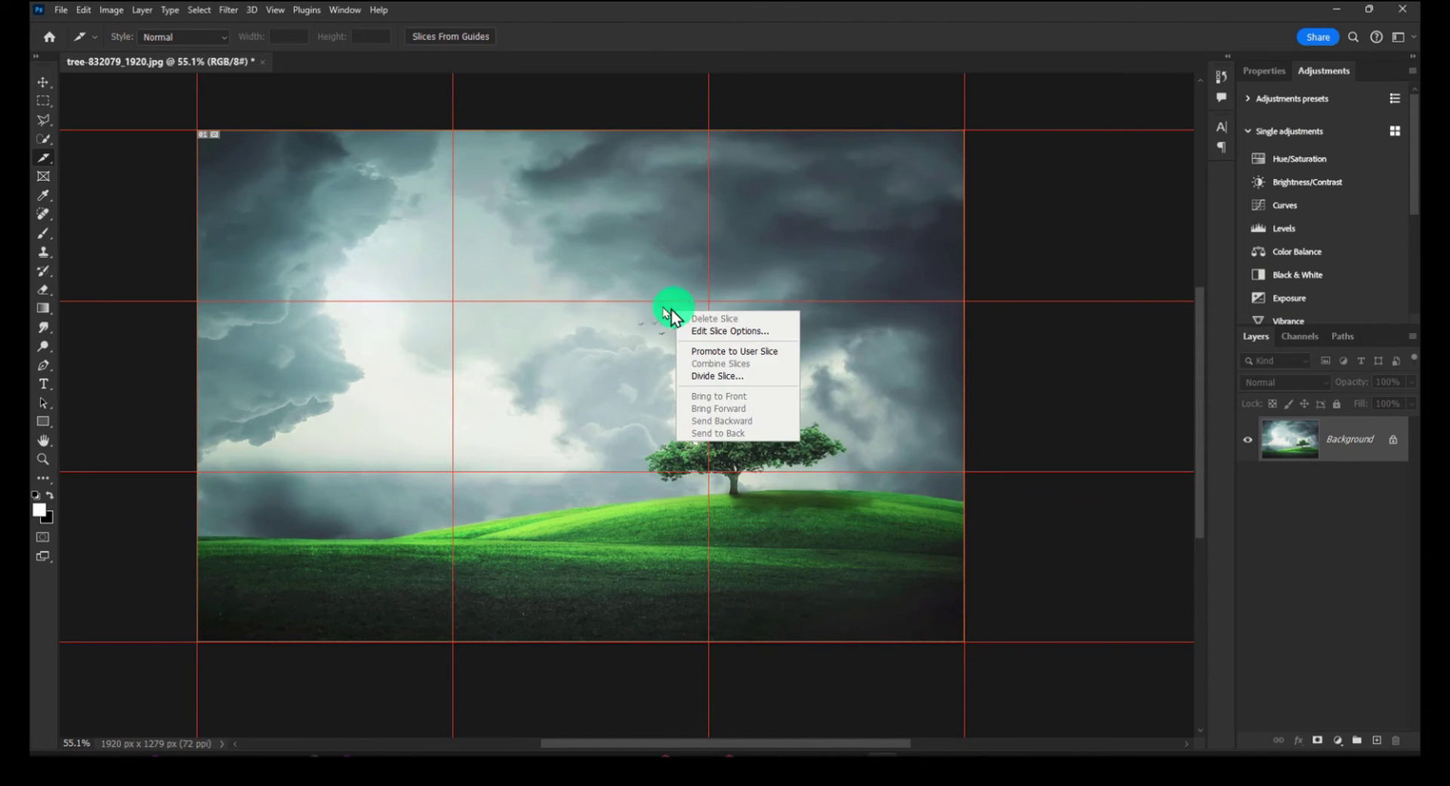
click(691, 316)
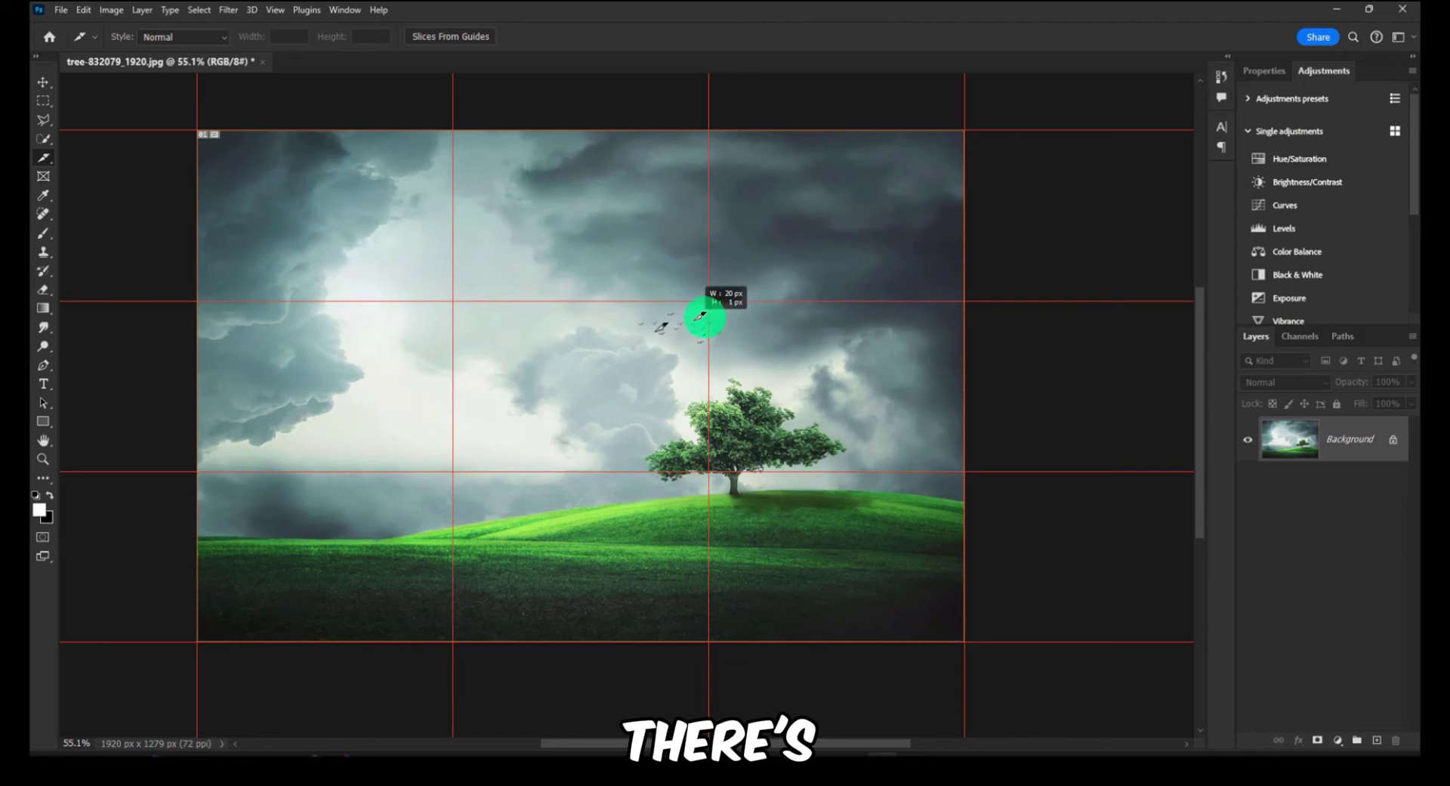
Draw two overlapping slices over the central sky and send each one level backward.
drag(701, 315, 451, 480)
drag(423, 232, 533, 385)
right_click(507, 296)
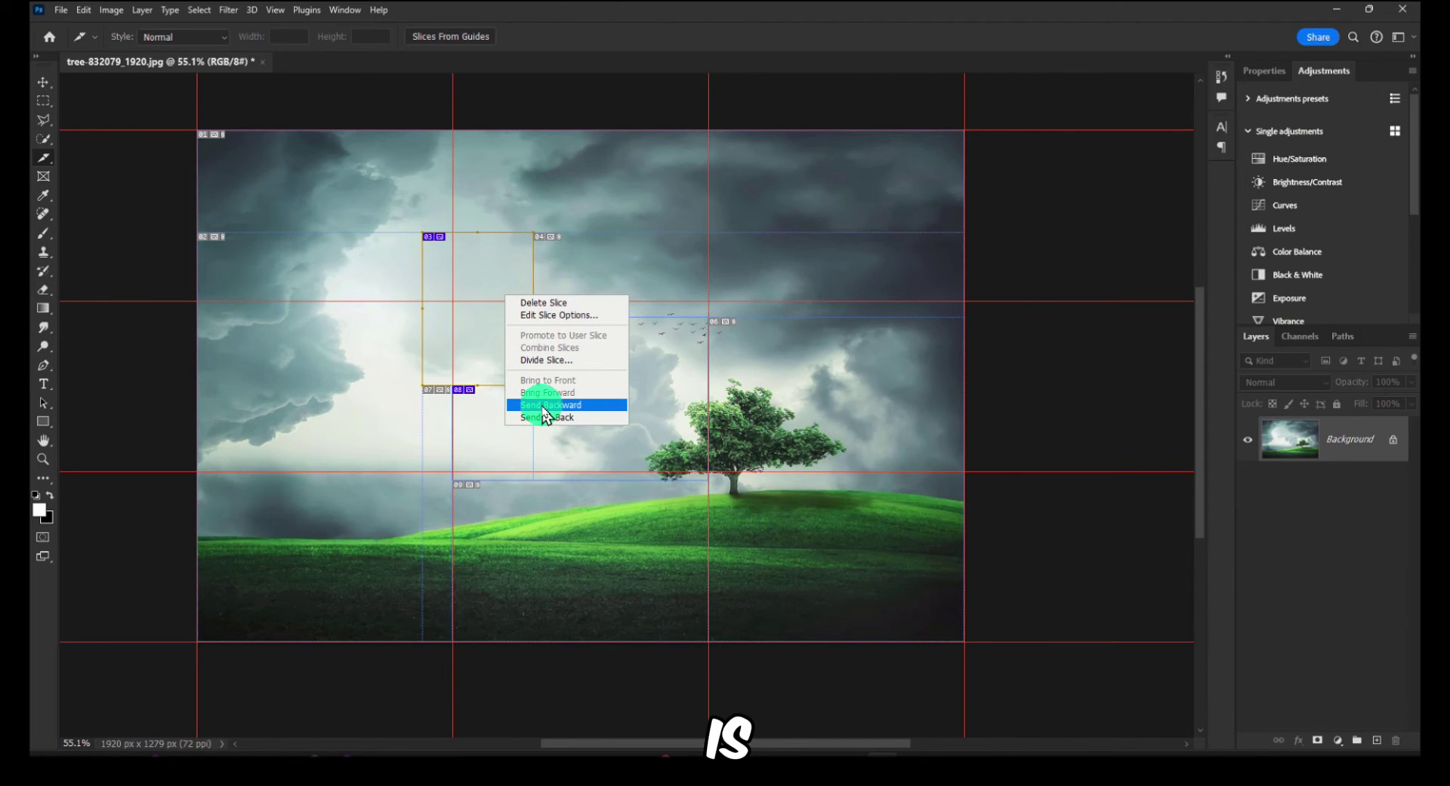
click(544, 407)
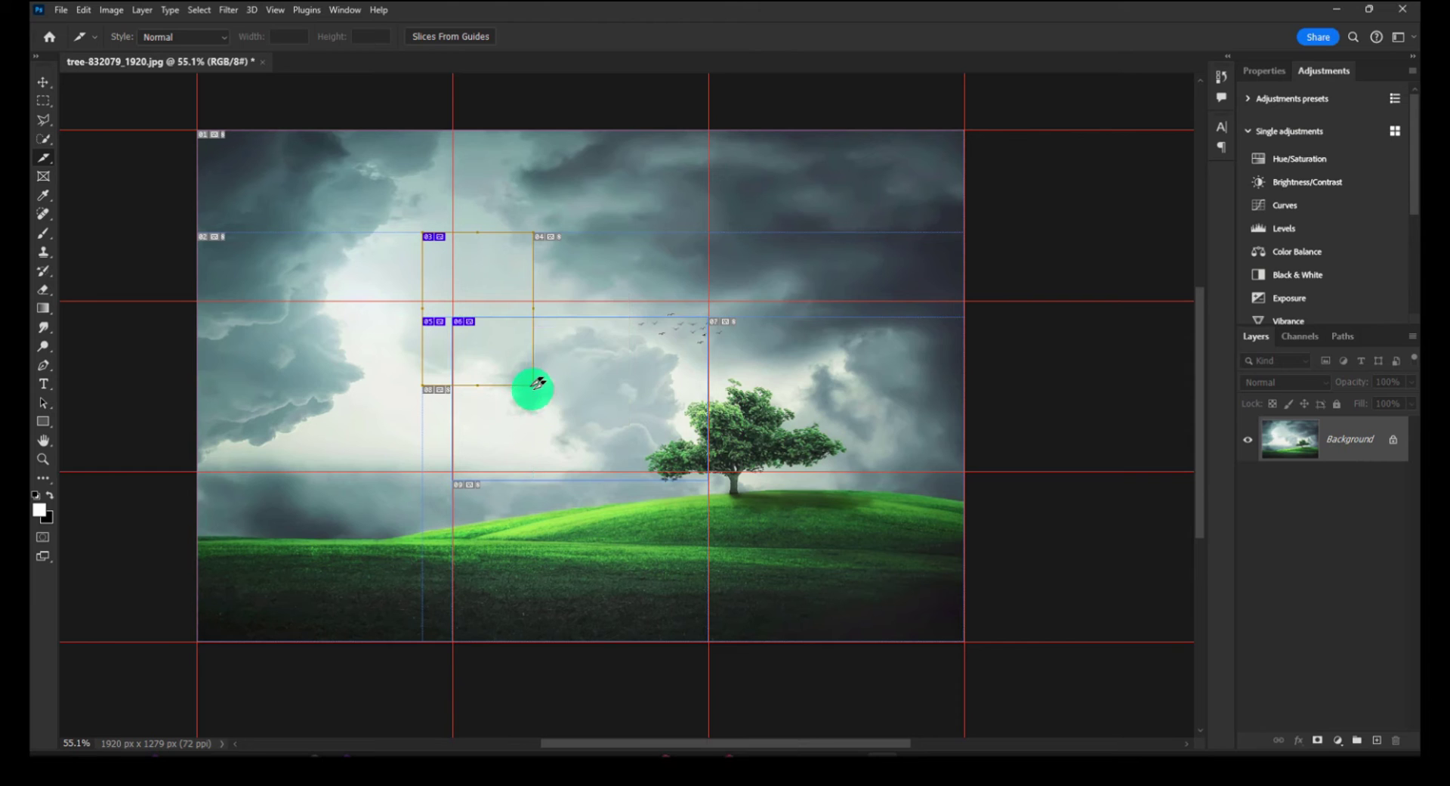
right_click(529, 352)
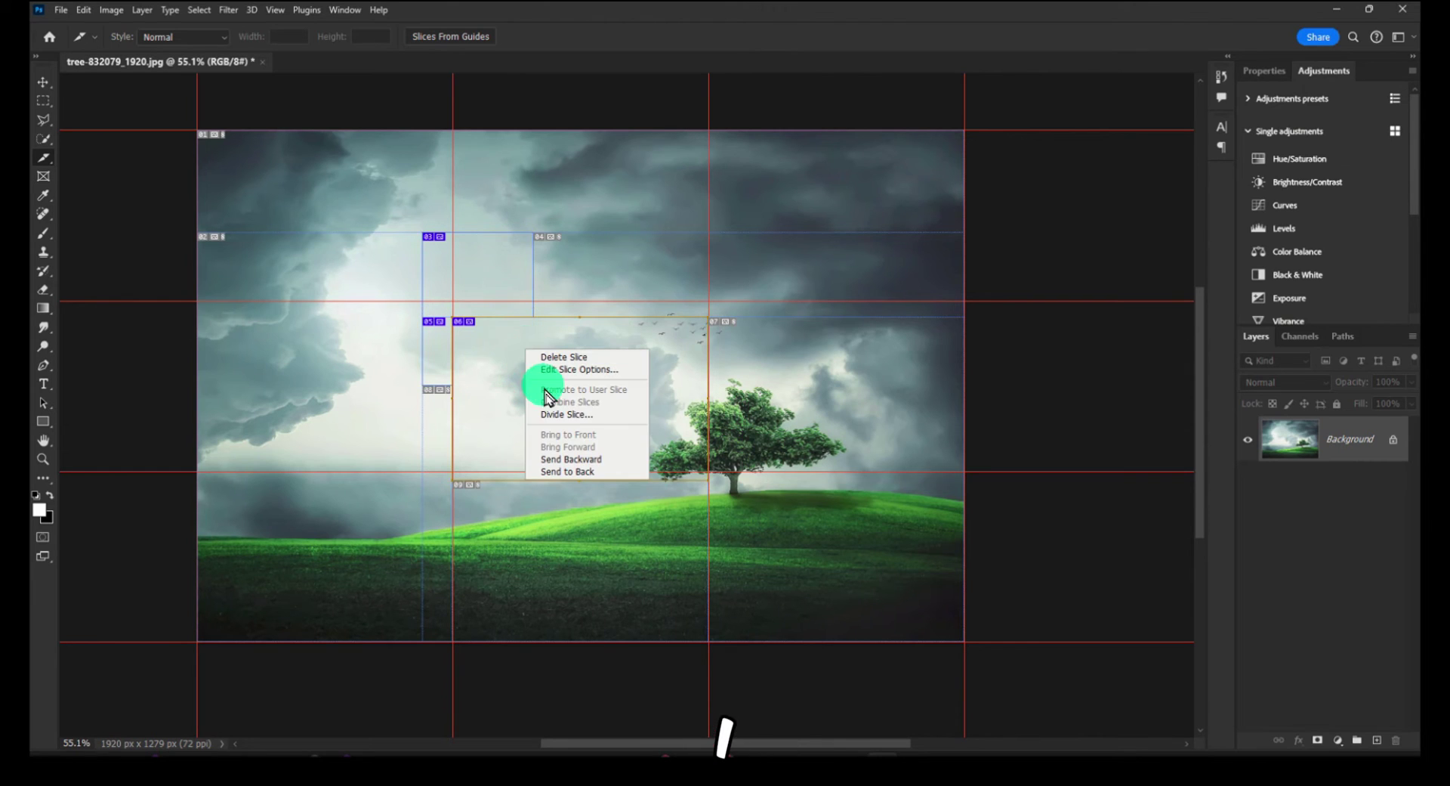
click(569, 459)
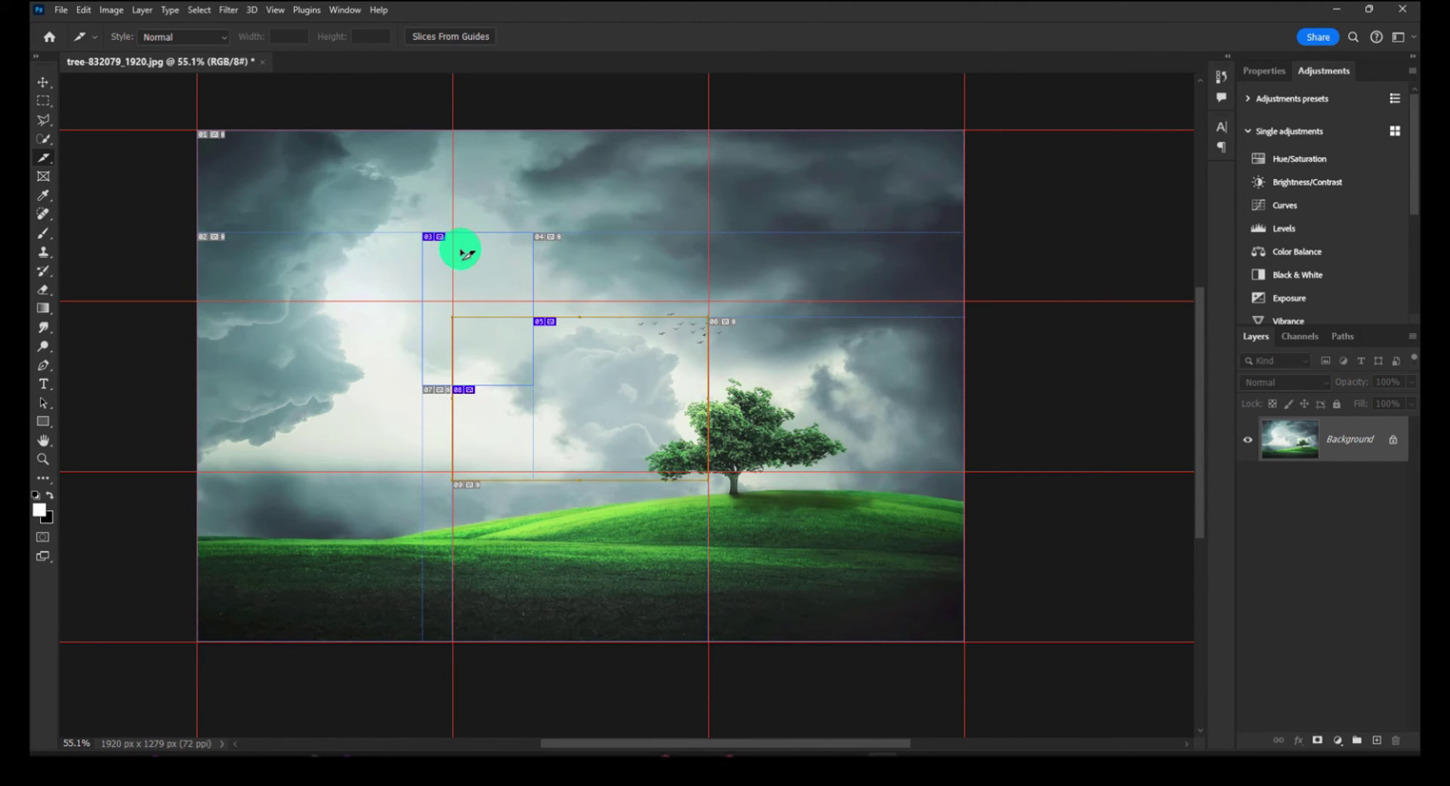
Draw slice 06 over the left-centre sky and bring up its slice options.
right_click(43, 159)
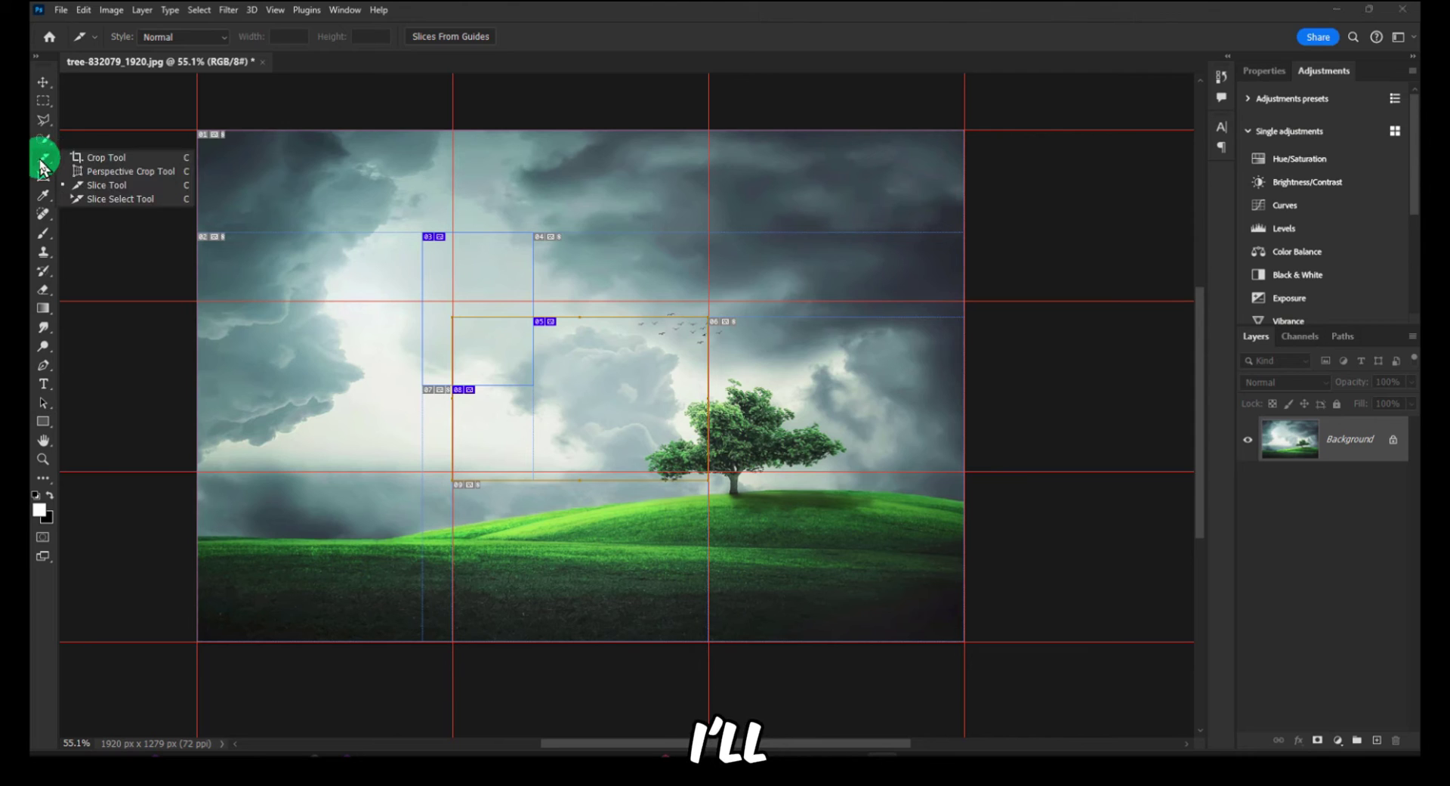
mouse_move(494, 263)
mouse_down()
mouse_move(442, 259)
mouse_move(333, 401)
mouse_up()
right_click(469, 318)
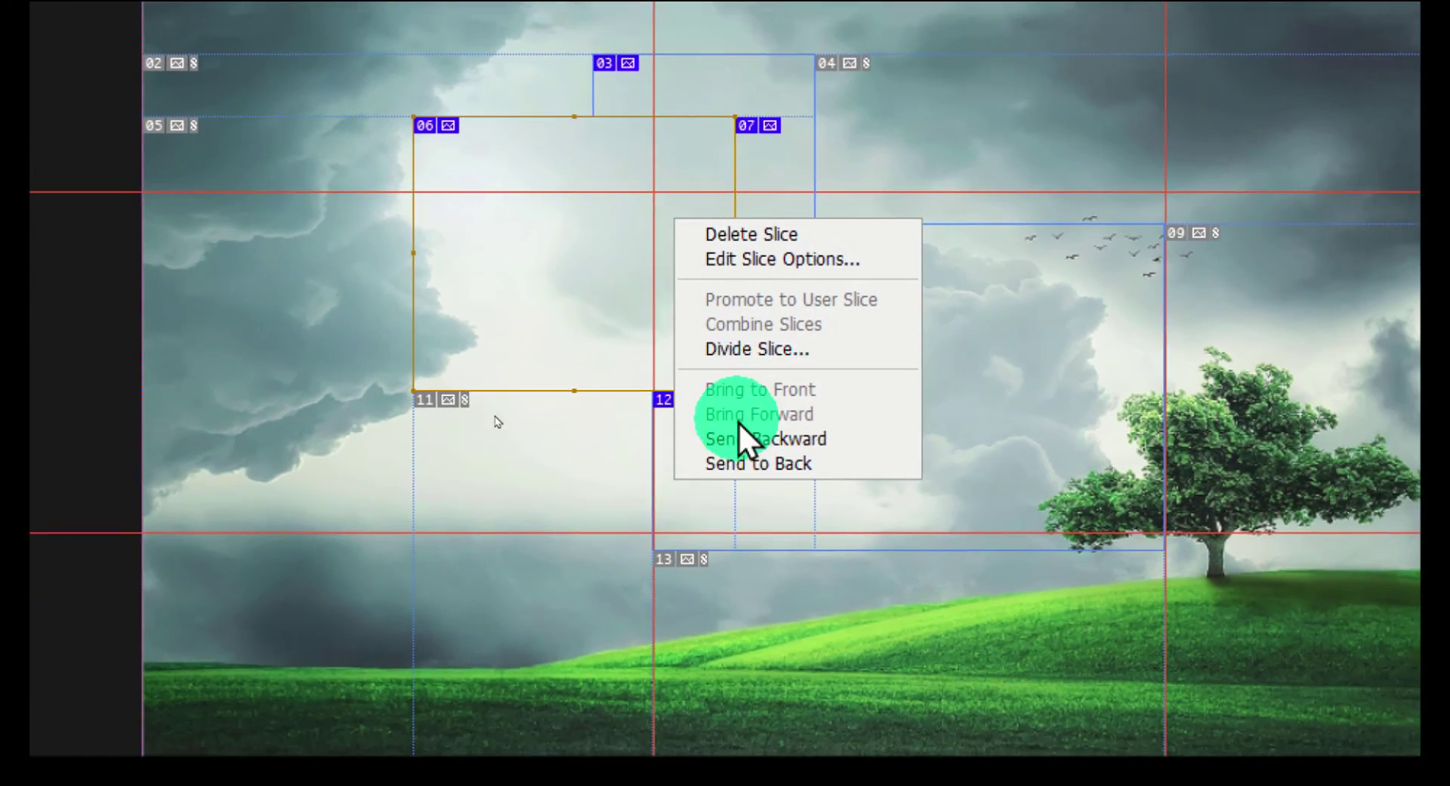
Send slice 06 back one level and draw two new slices over the bright central sky.
click(738, 438)
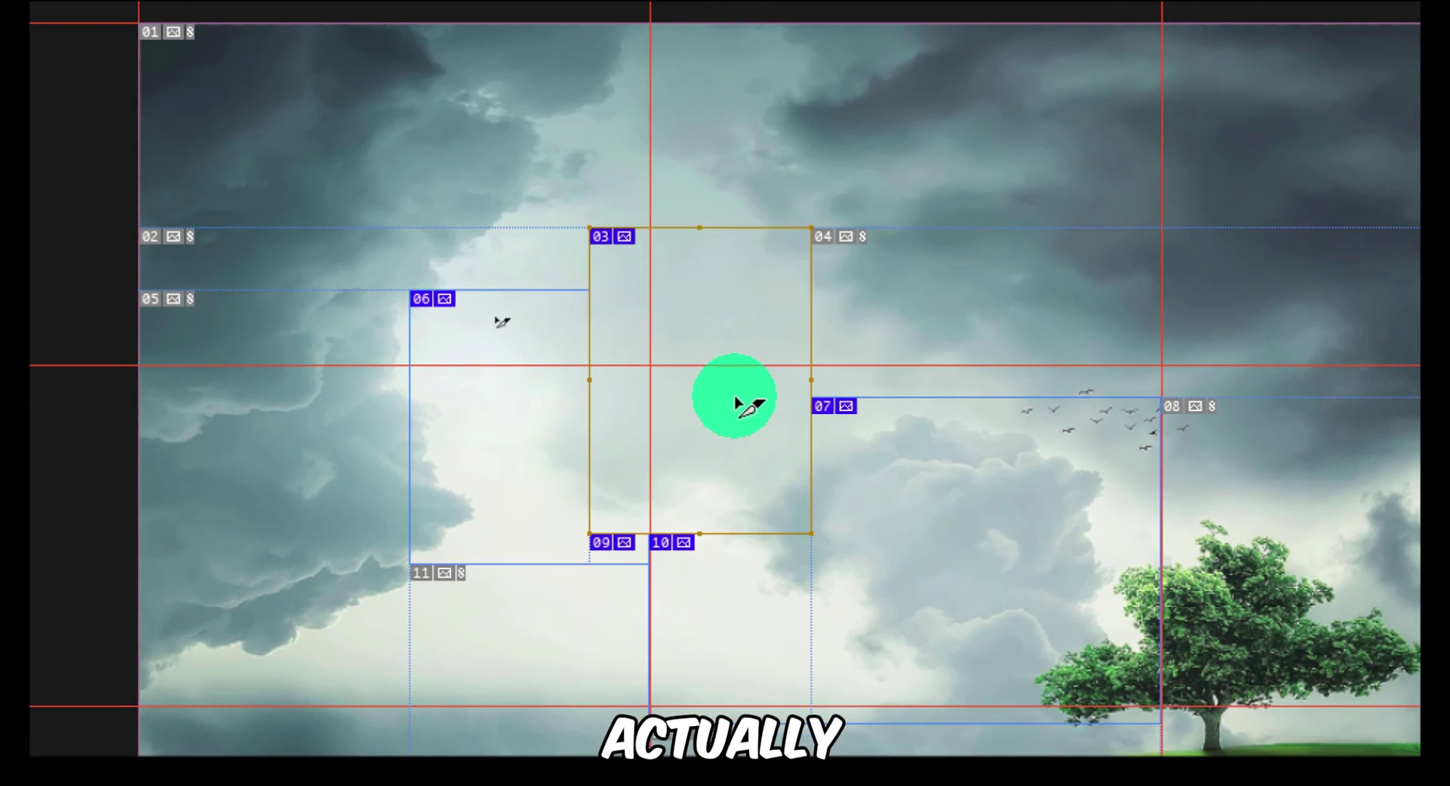
drag(540, 284, 540, 291)
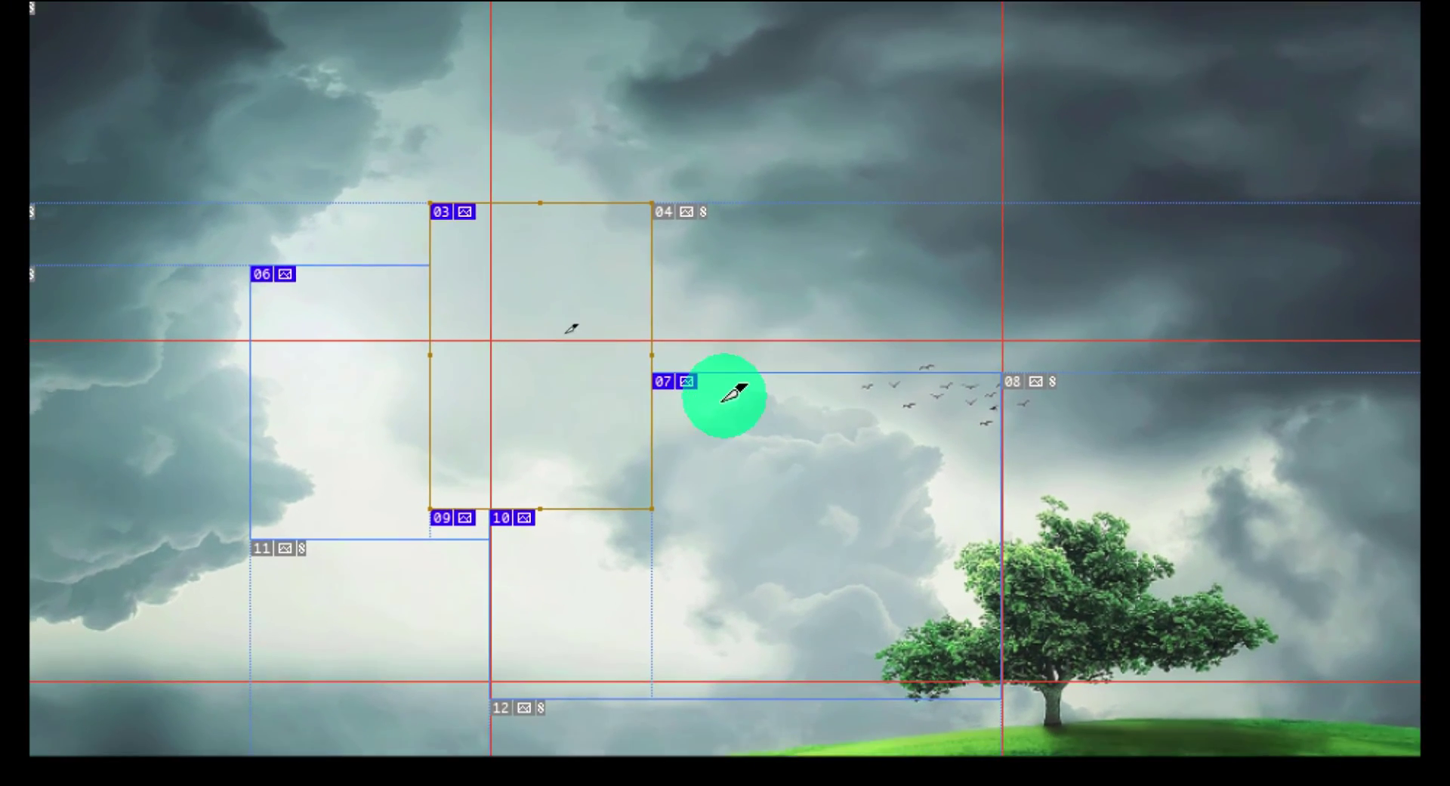
drag(723, 394, 378, 569)
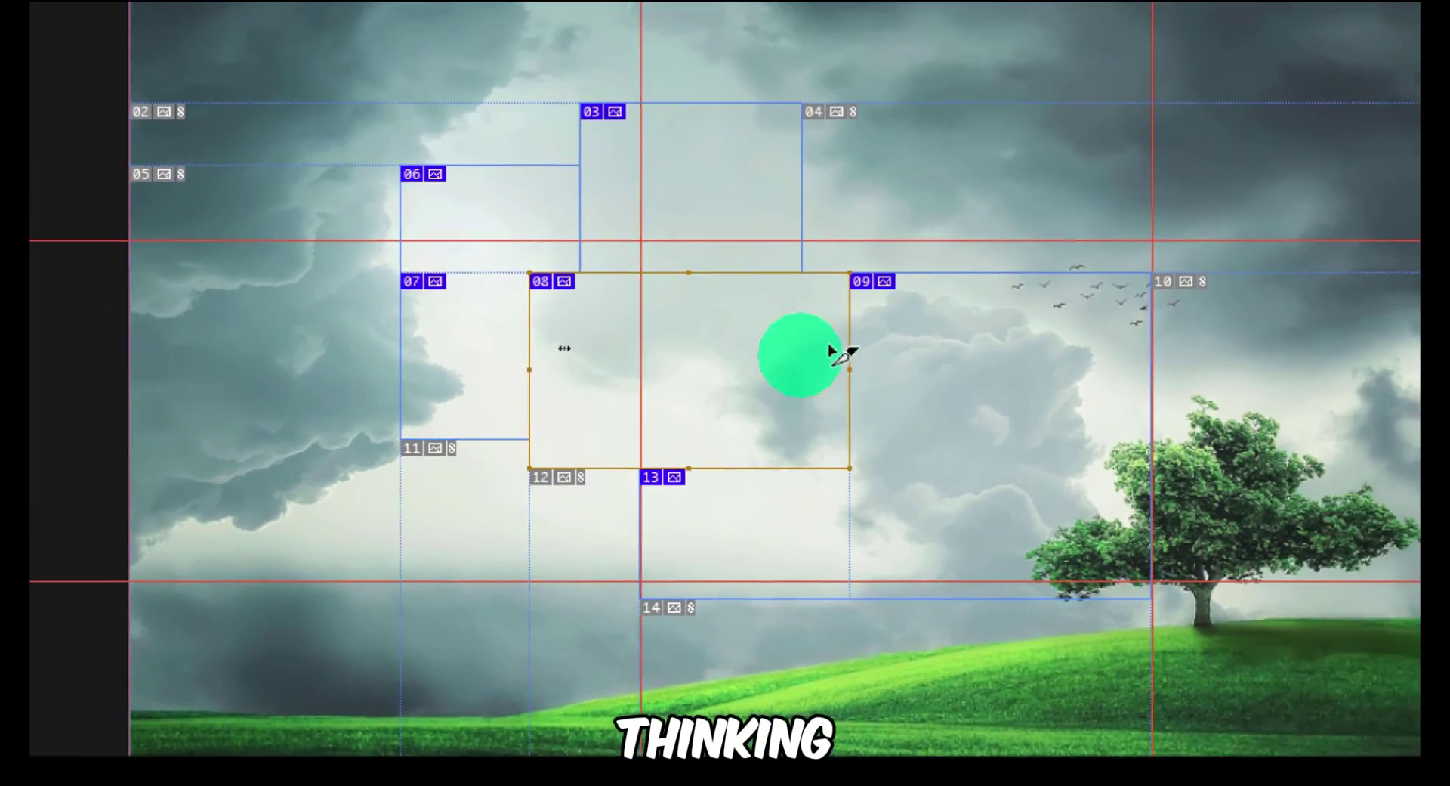
drag(579, 126, 877, 329)
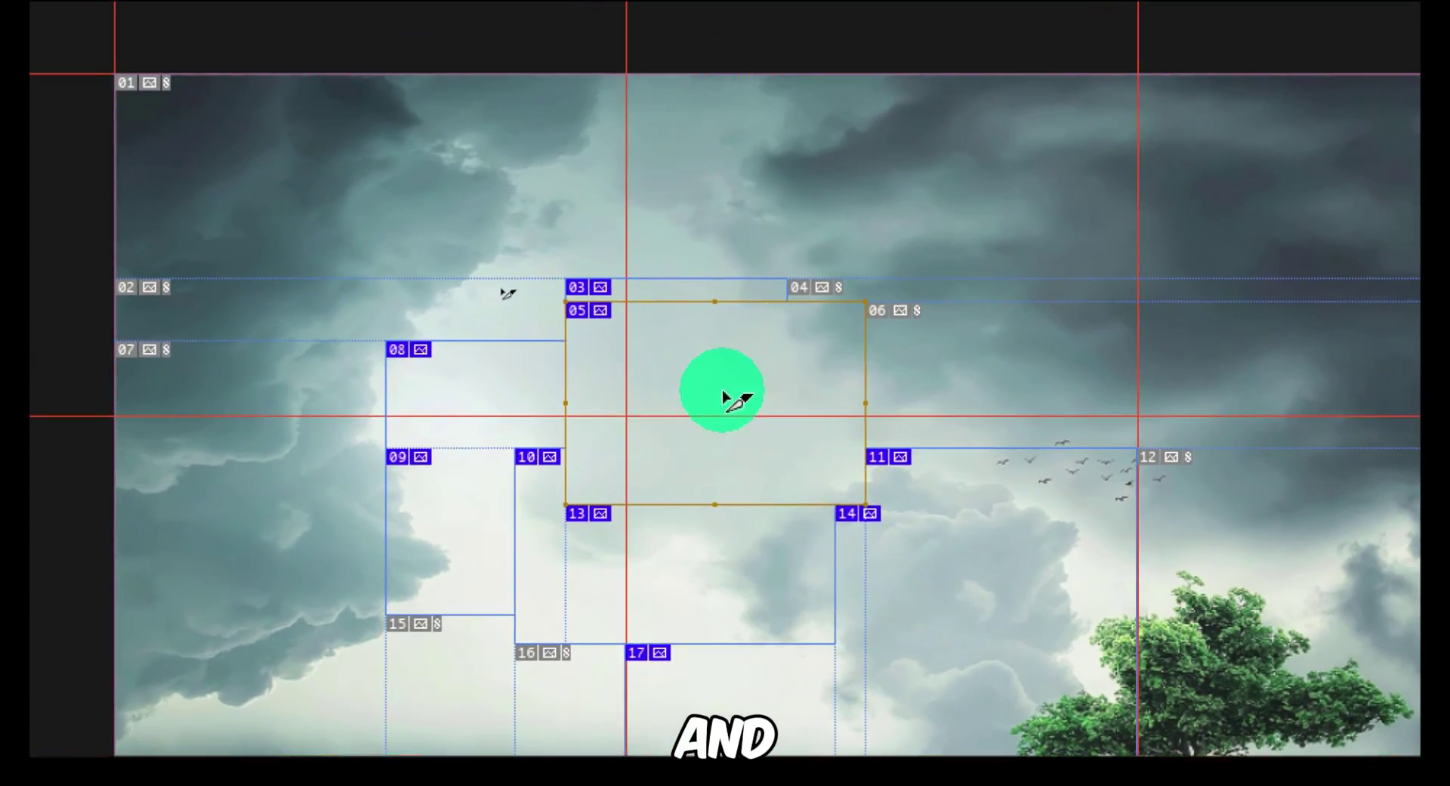
Send the new central sky slice to the back, then bring it forward one level.
right_click(723, 394)
click(823, 634)
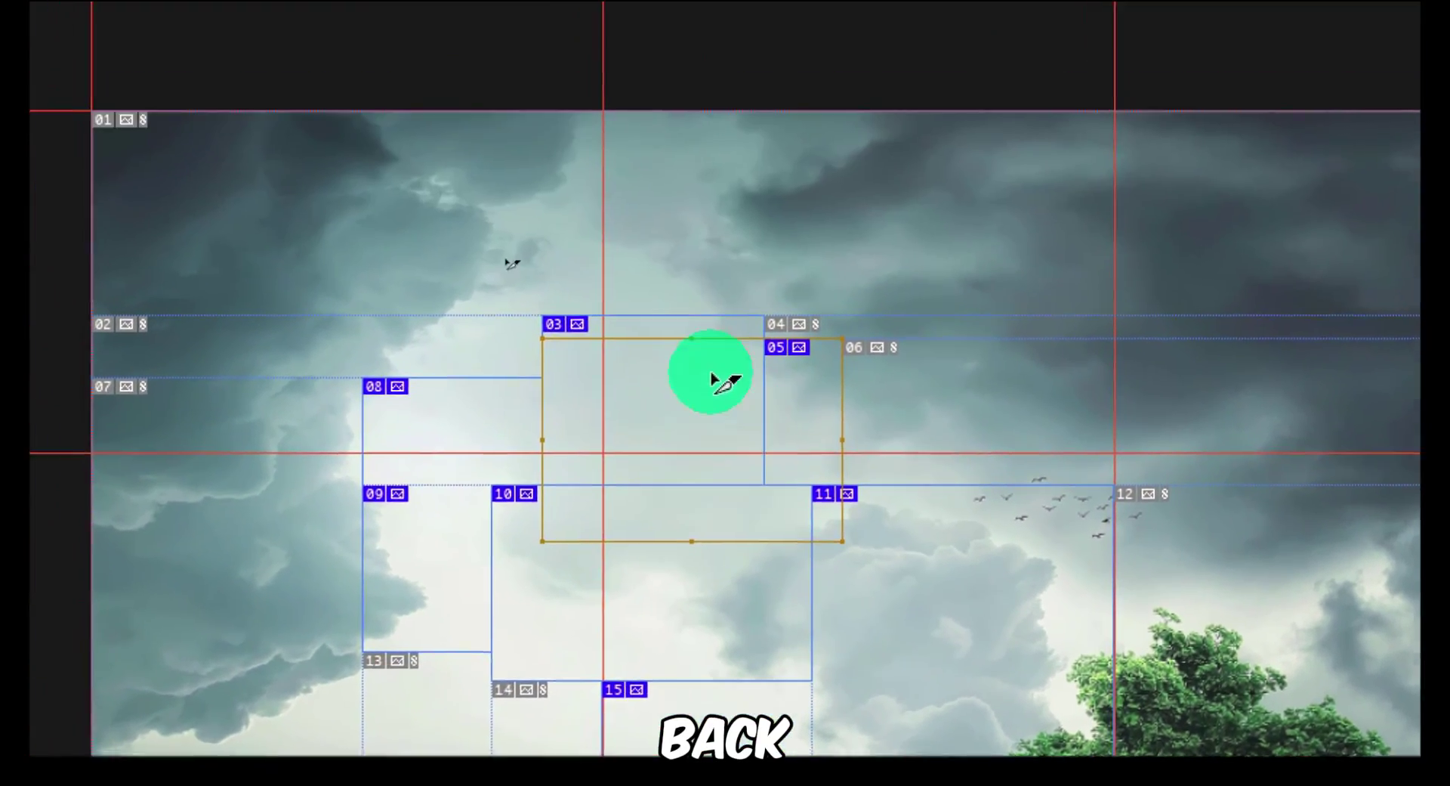
right_click(712, 375)
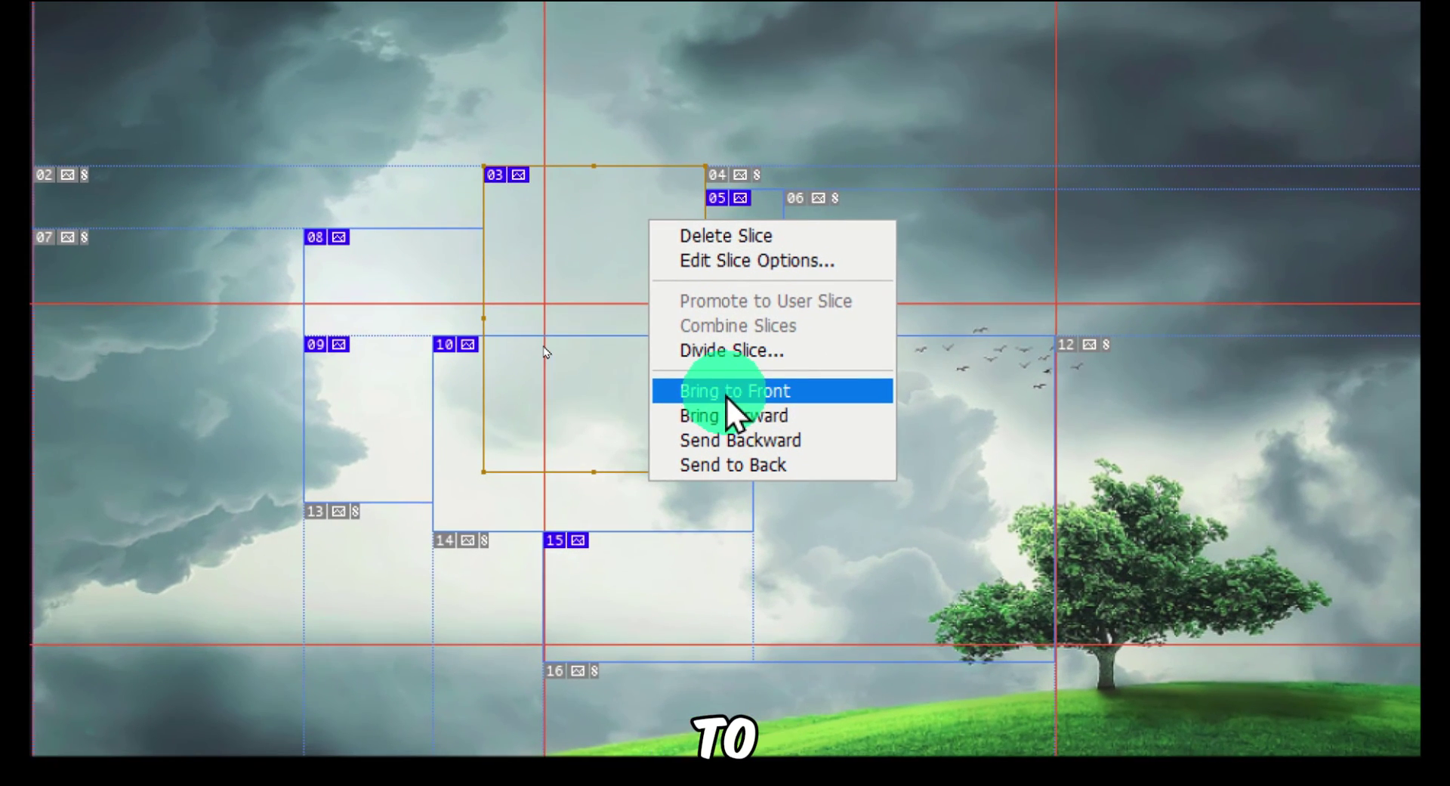
click(733, 415)
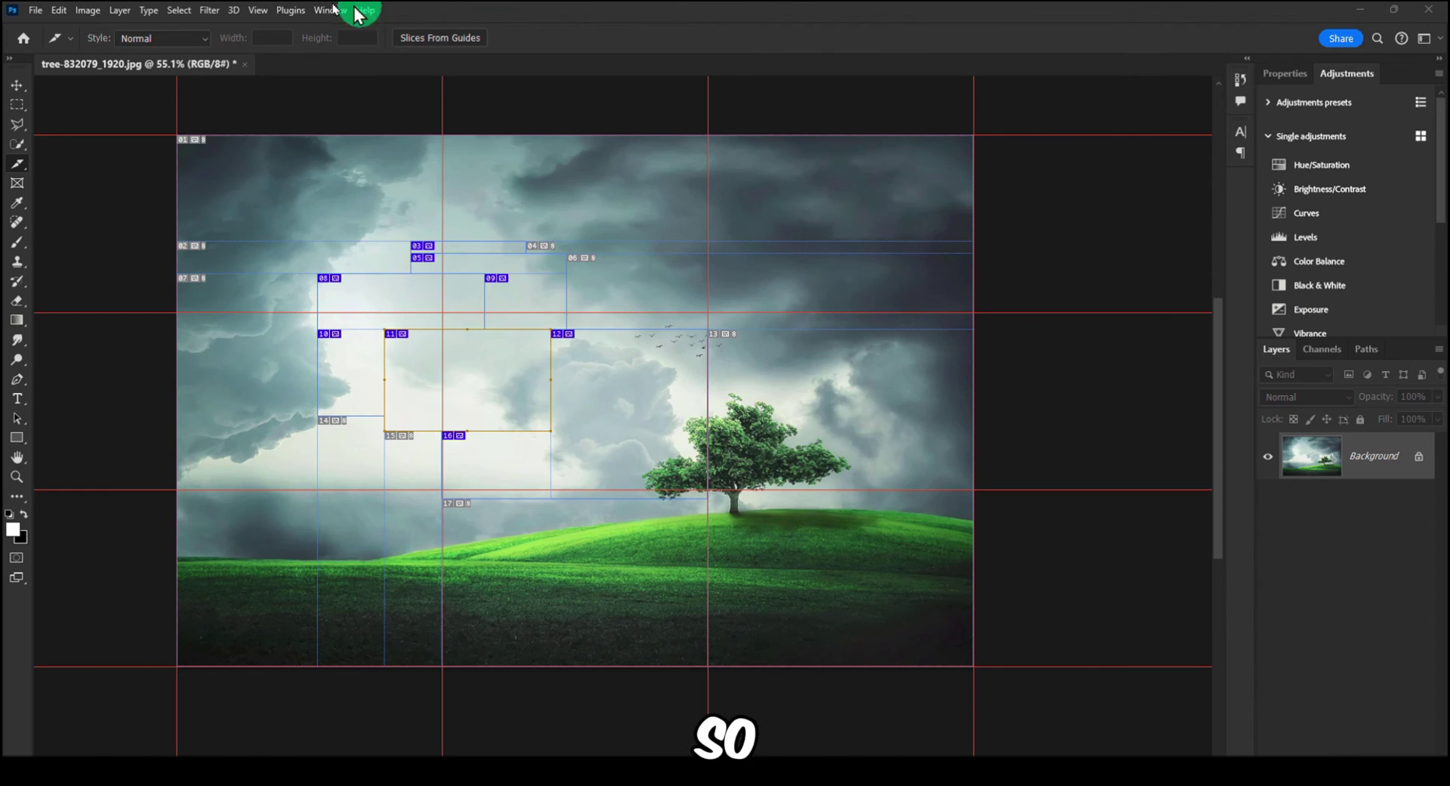
Clear all user slices and all red guides from the tree photo.
click(260, 11)
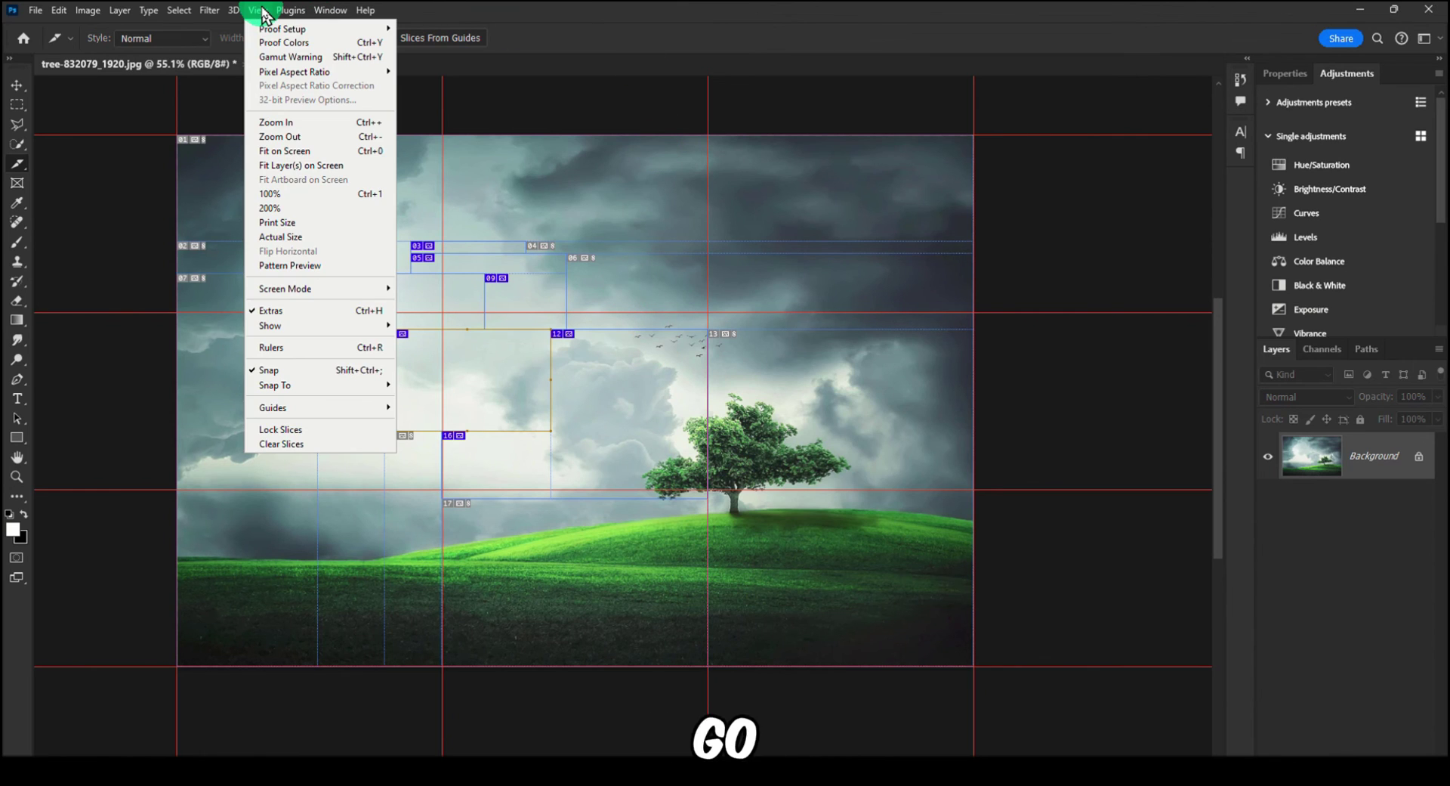
click(352, 445)
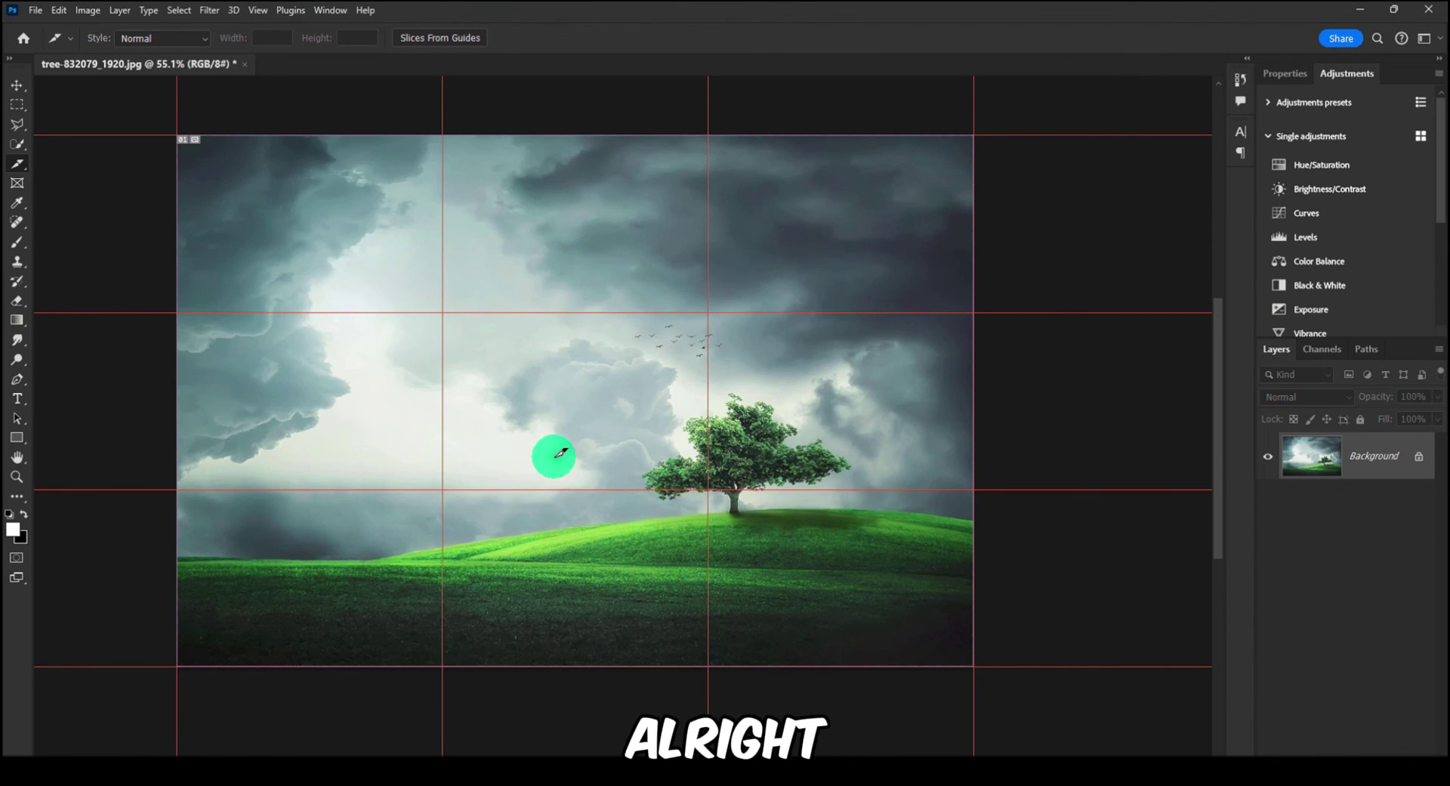
click(259, 11)
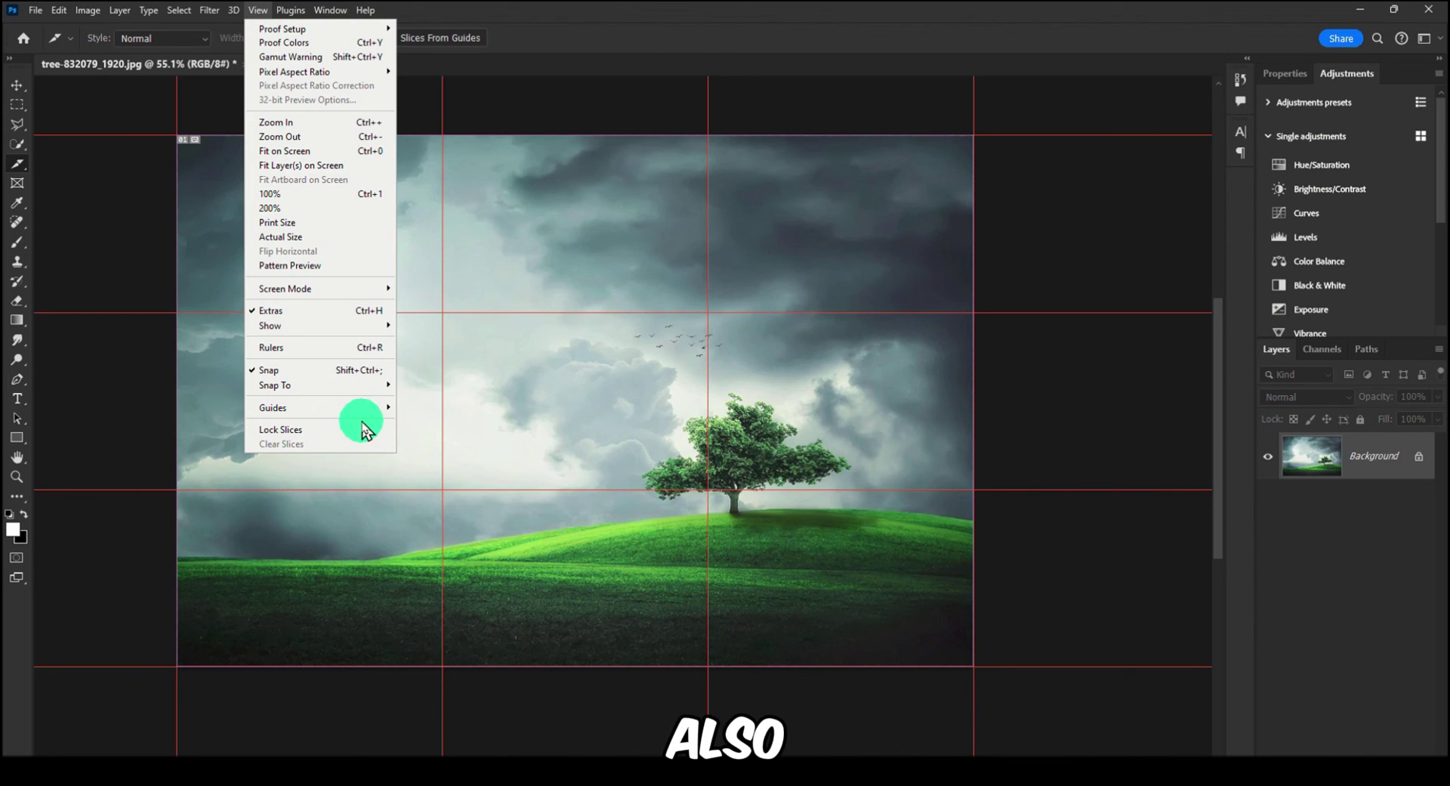
click(411, 425)
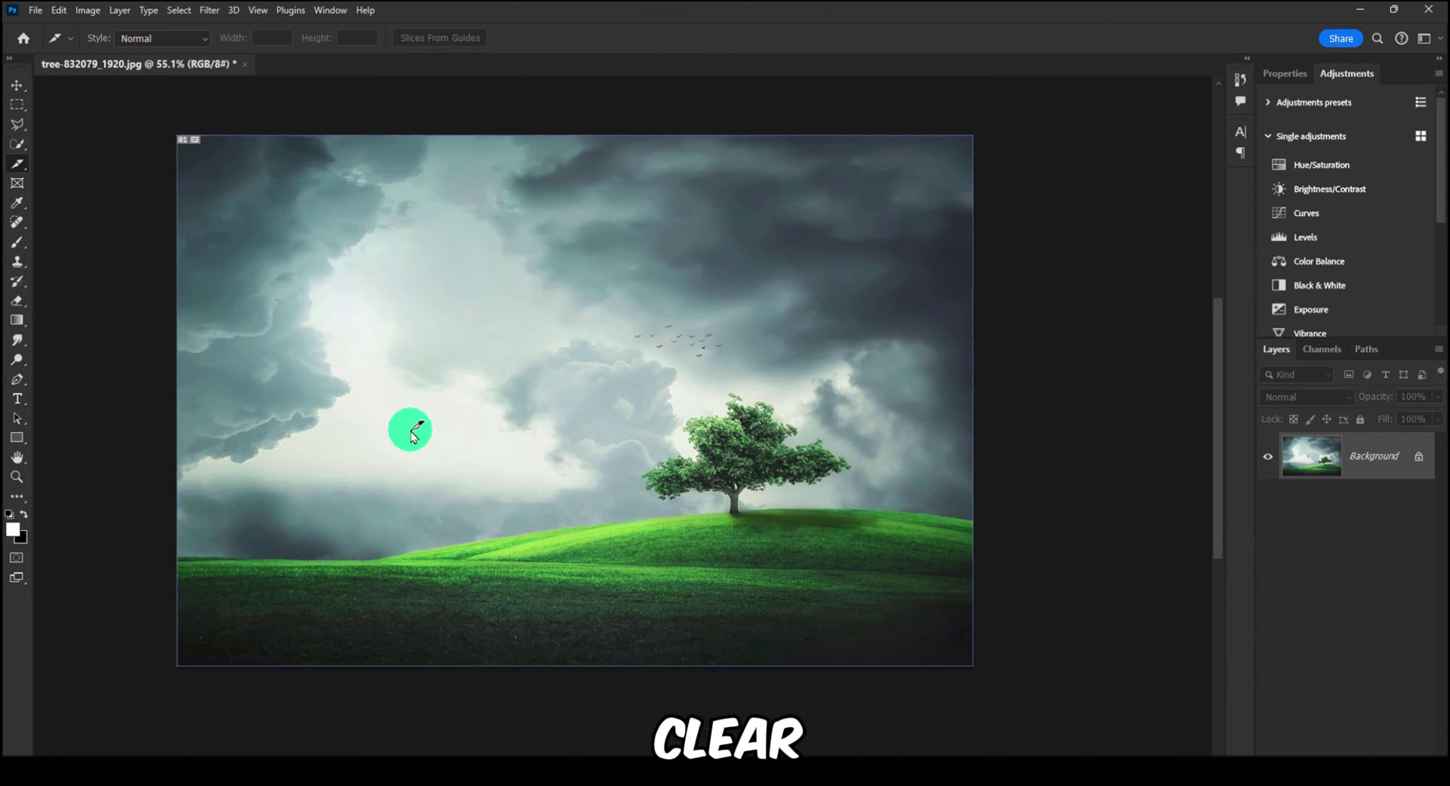
click(257, 11)
mouse_move(310, 417)
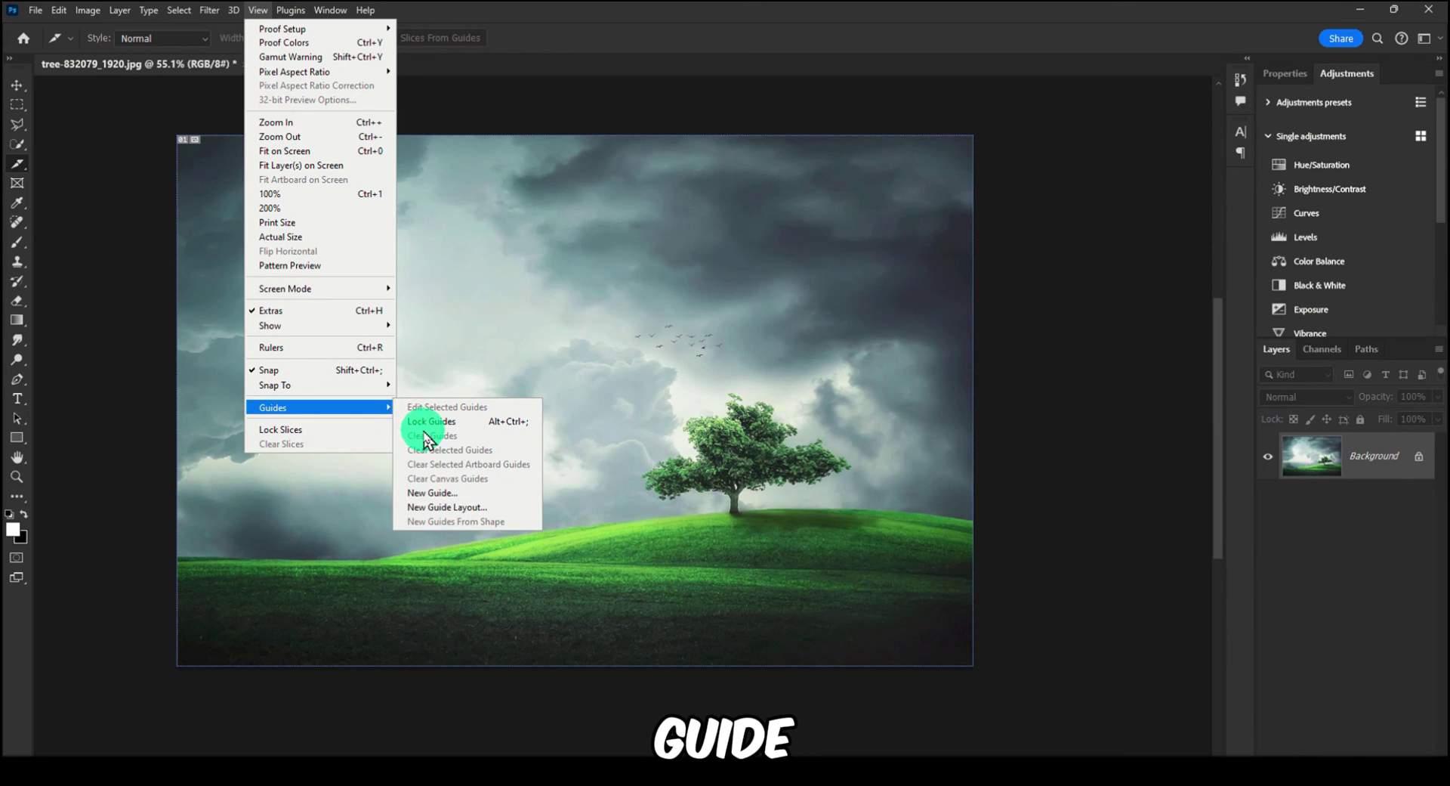
Use the Slice Select Tool to divide the whole-image slice into 3 rows and 3 columns.
right_click(20, 163)
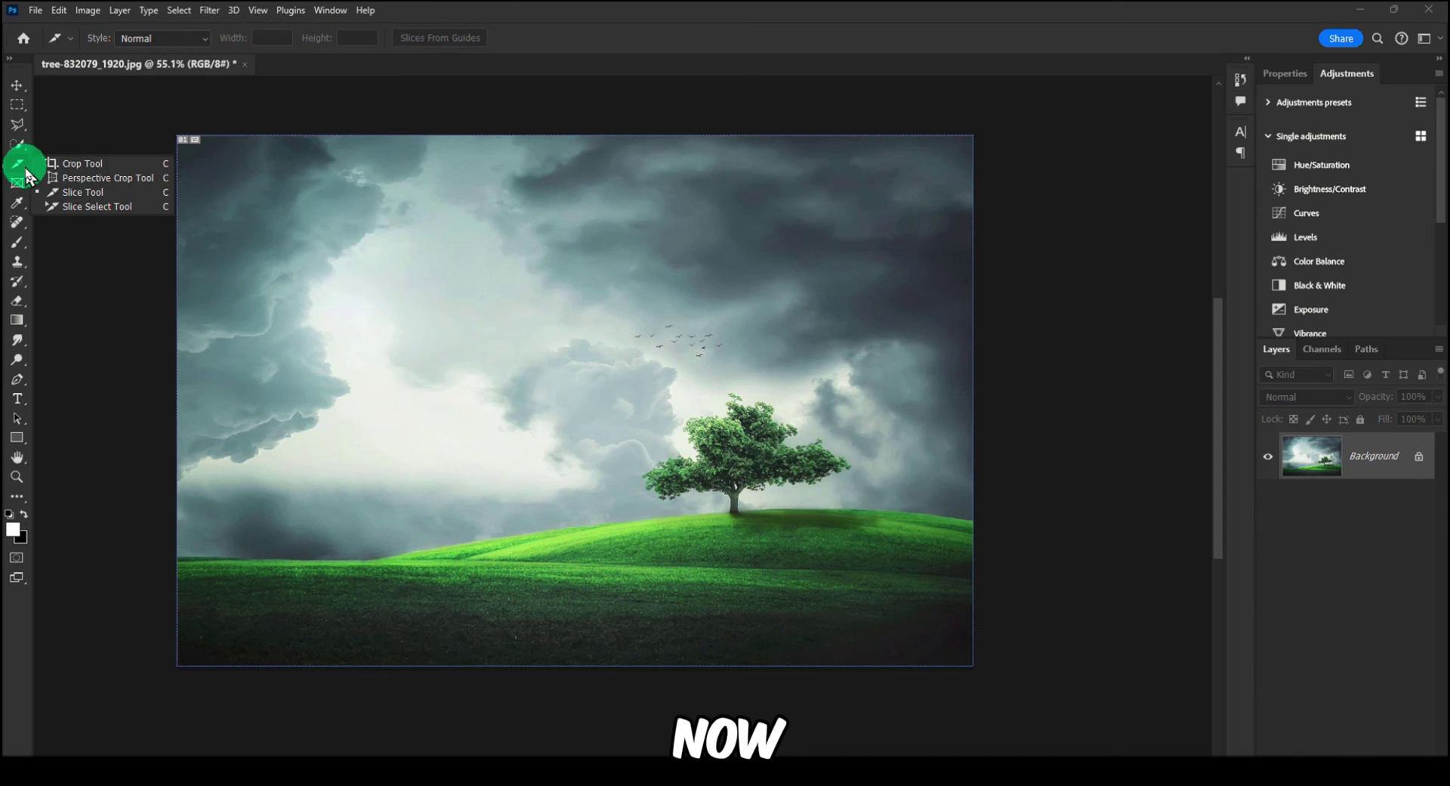
click(53, 206)
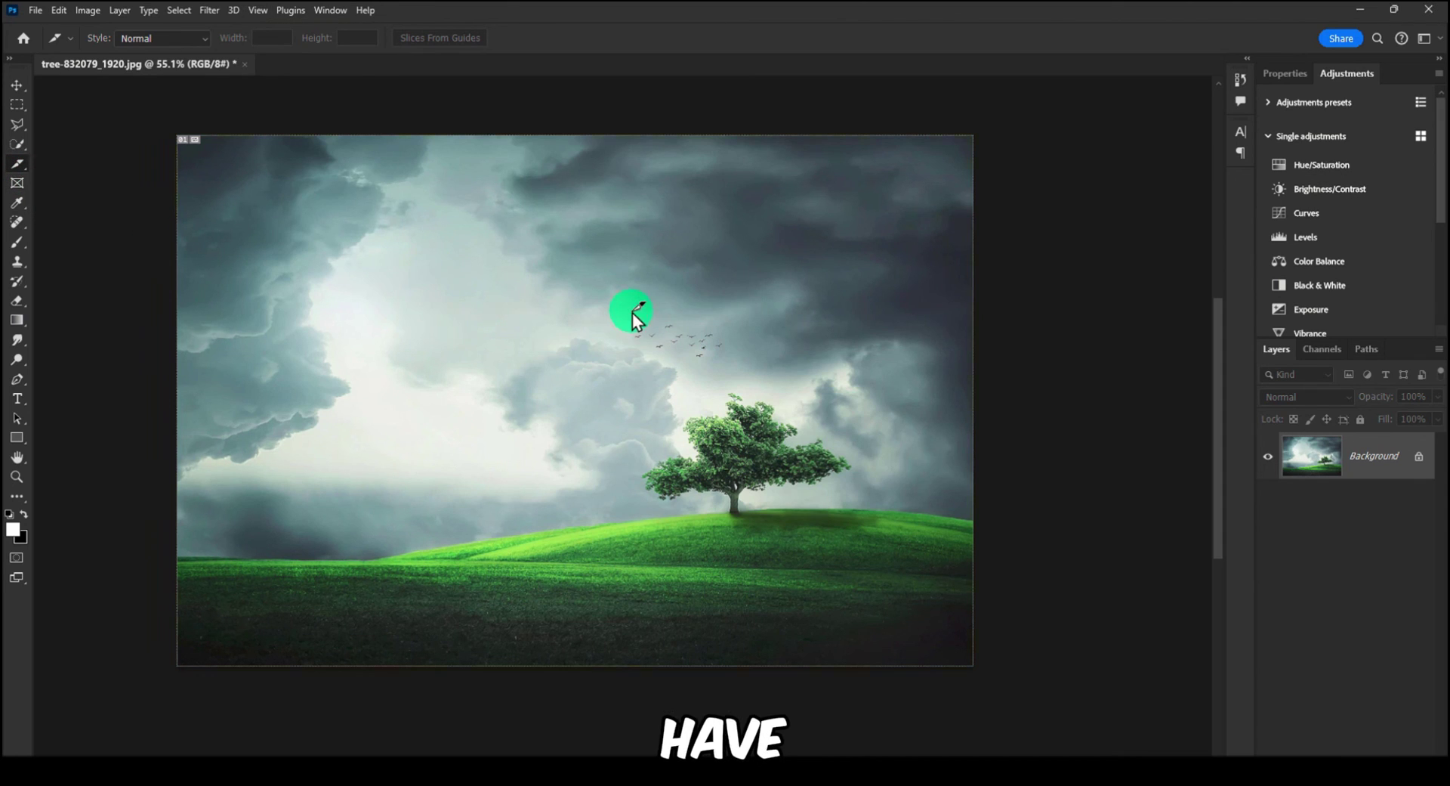
right_click(633, 312)
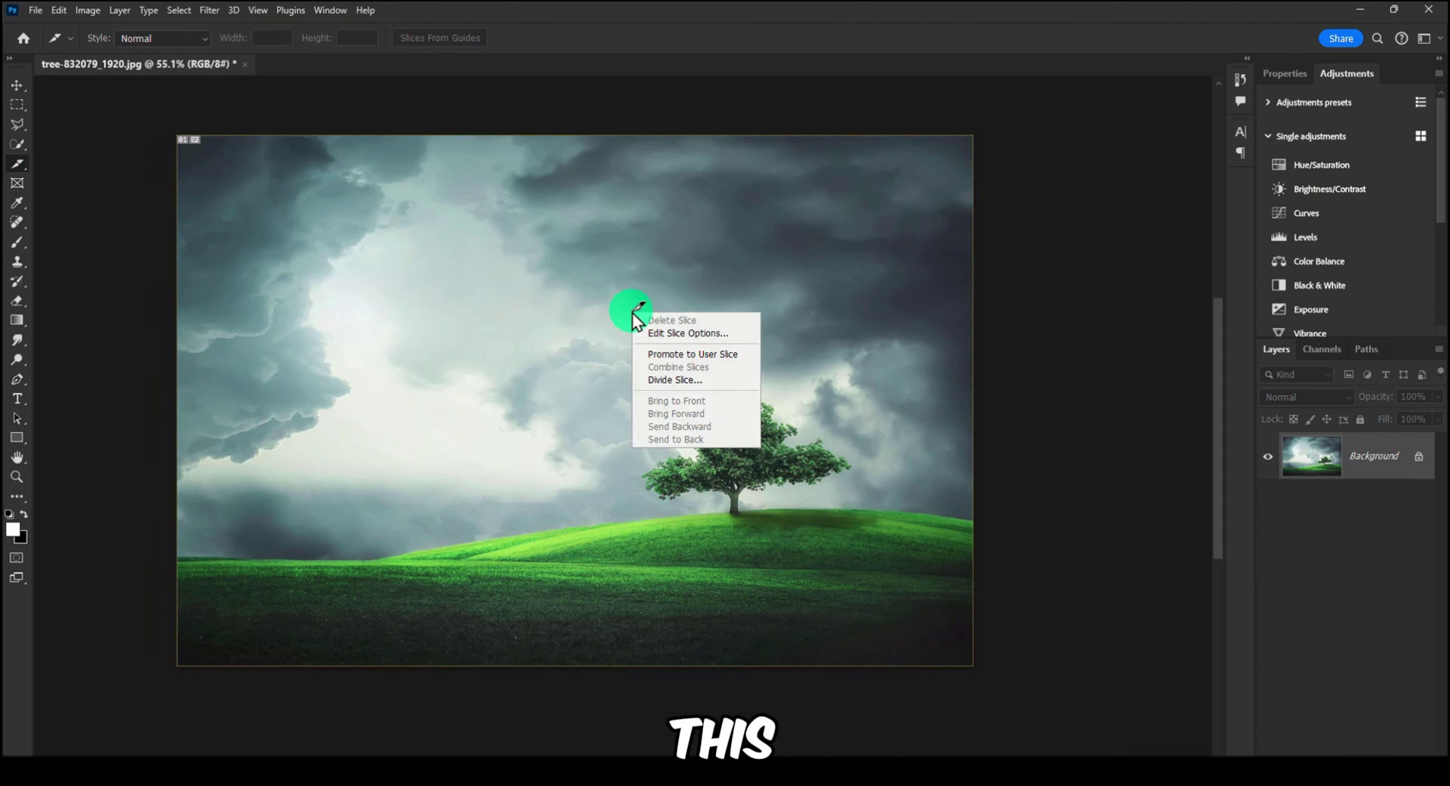
click(665, 381)
click(602, 217)
click(602, 289)
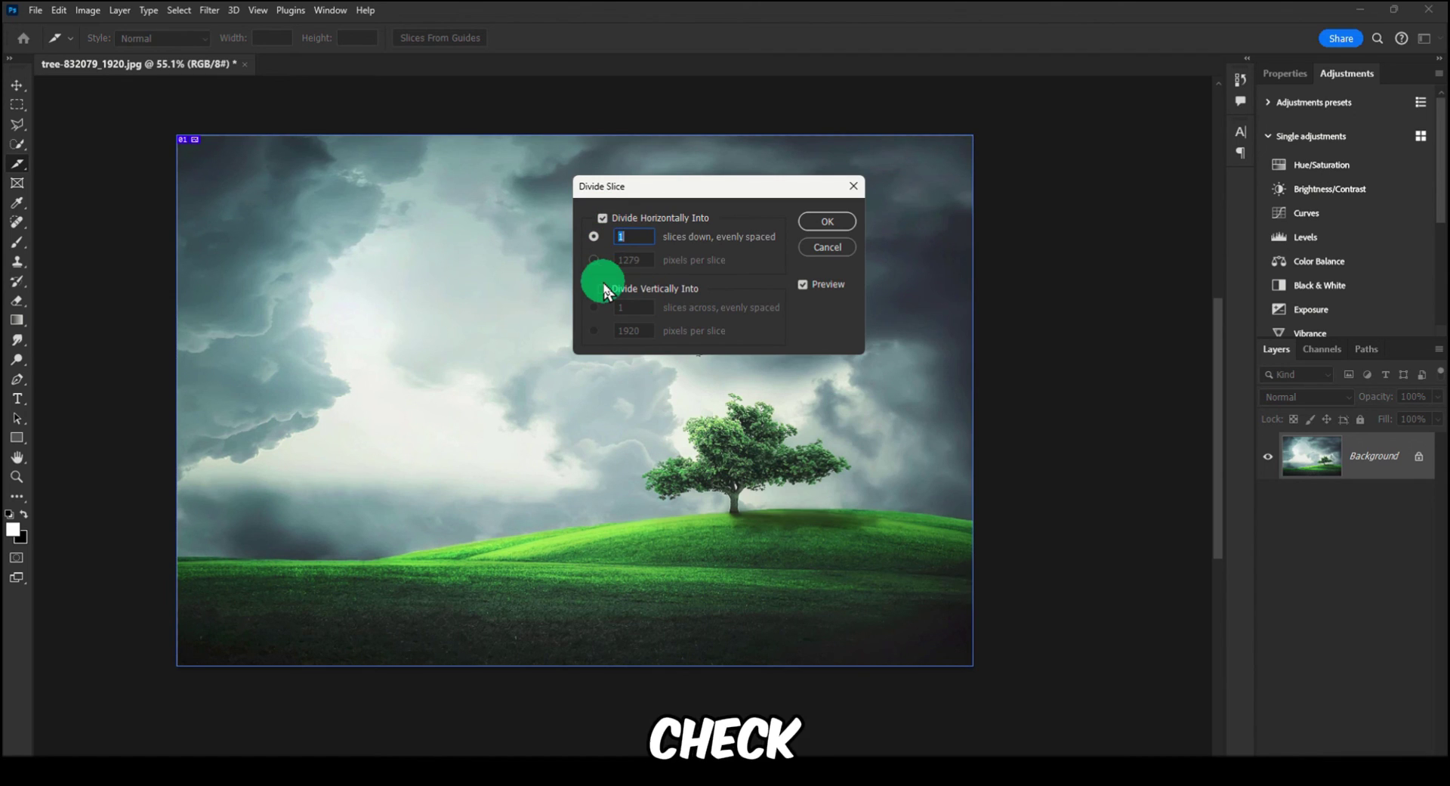
click(629, 238)
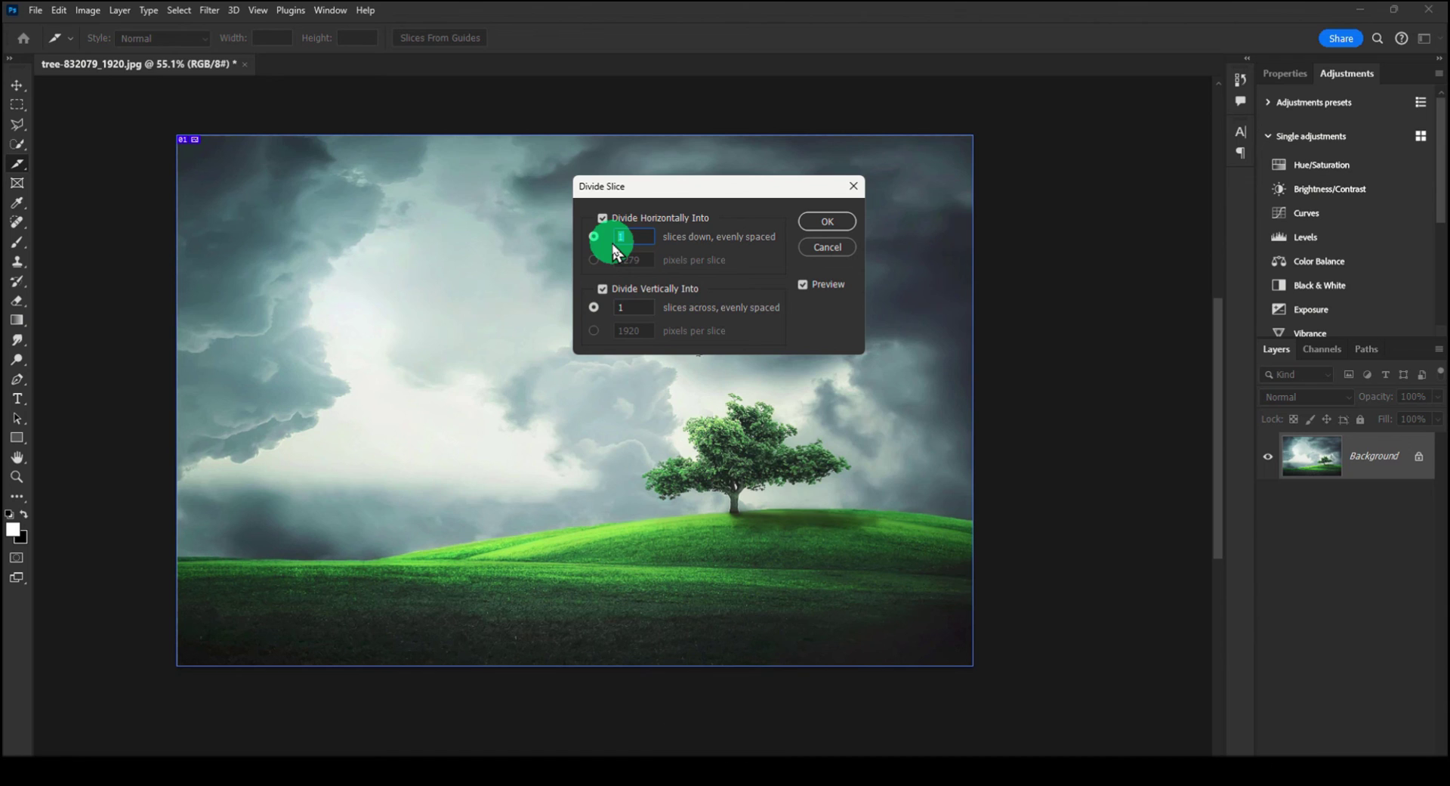
text(3)
click(644, 302)
text(3)
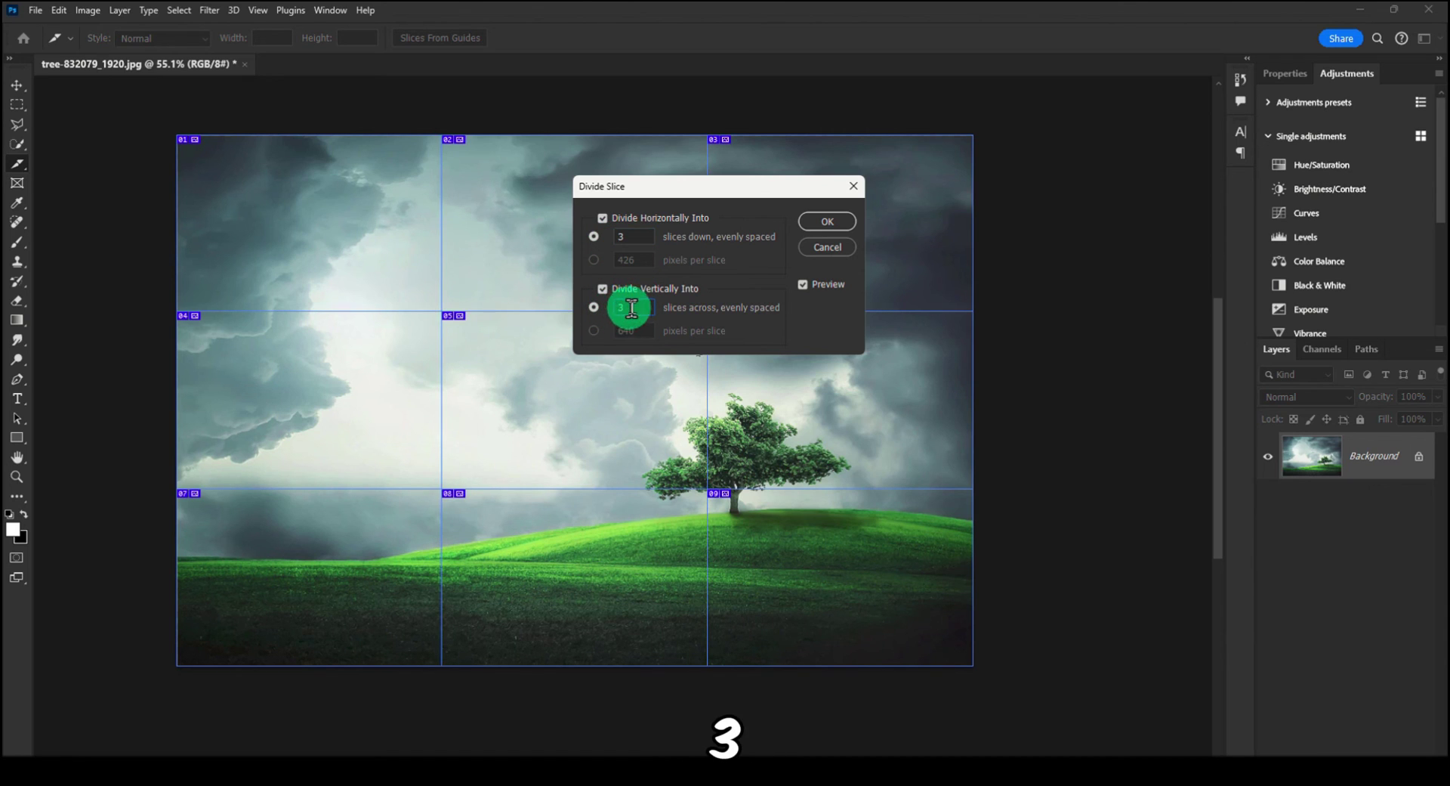
click(826, 221)
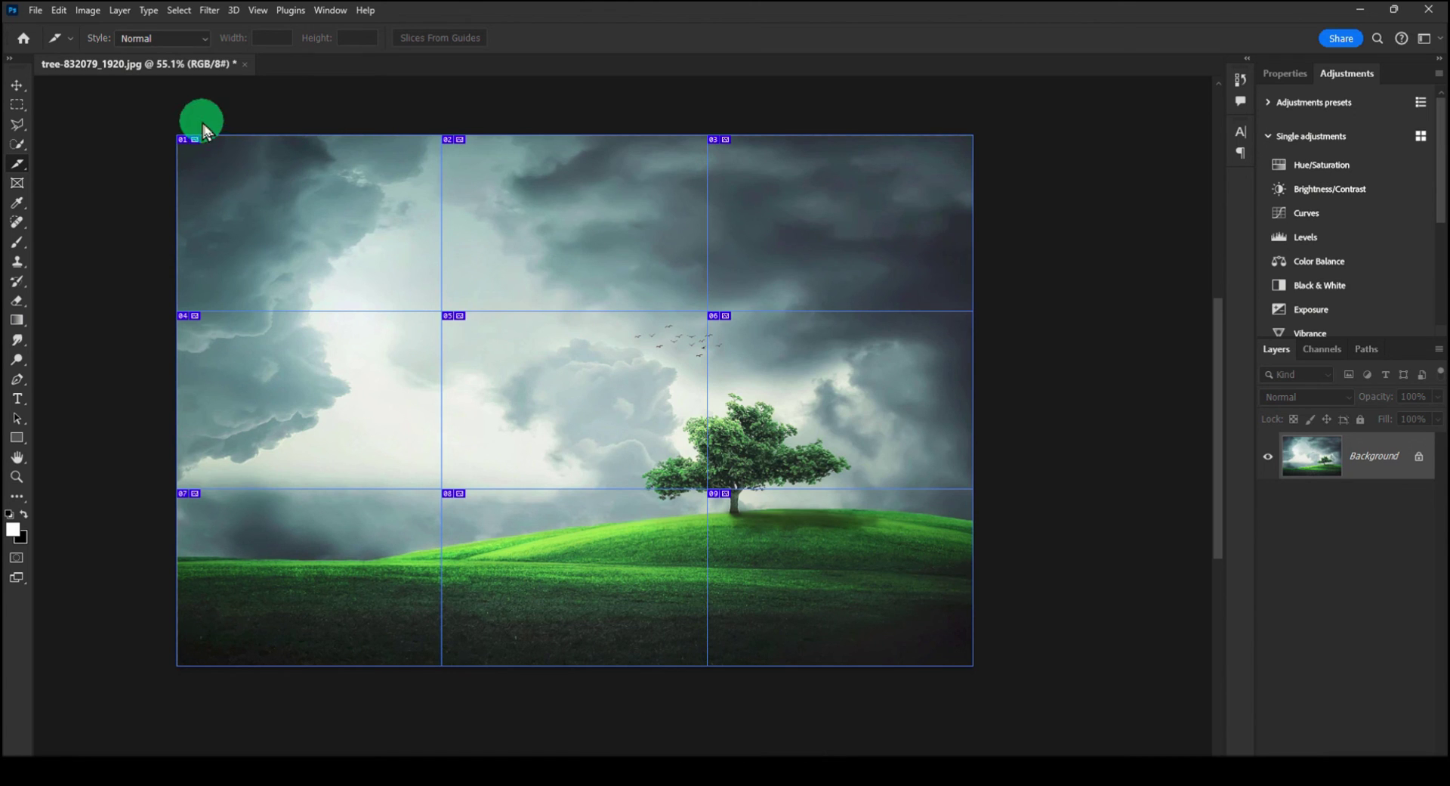
Open Save for Web (Legacy) with JPEG format at Maximum quality.
click(60, 10)
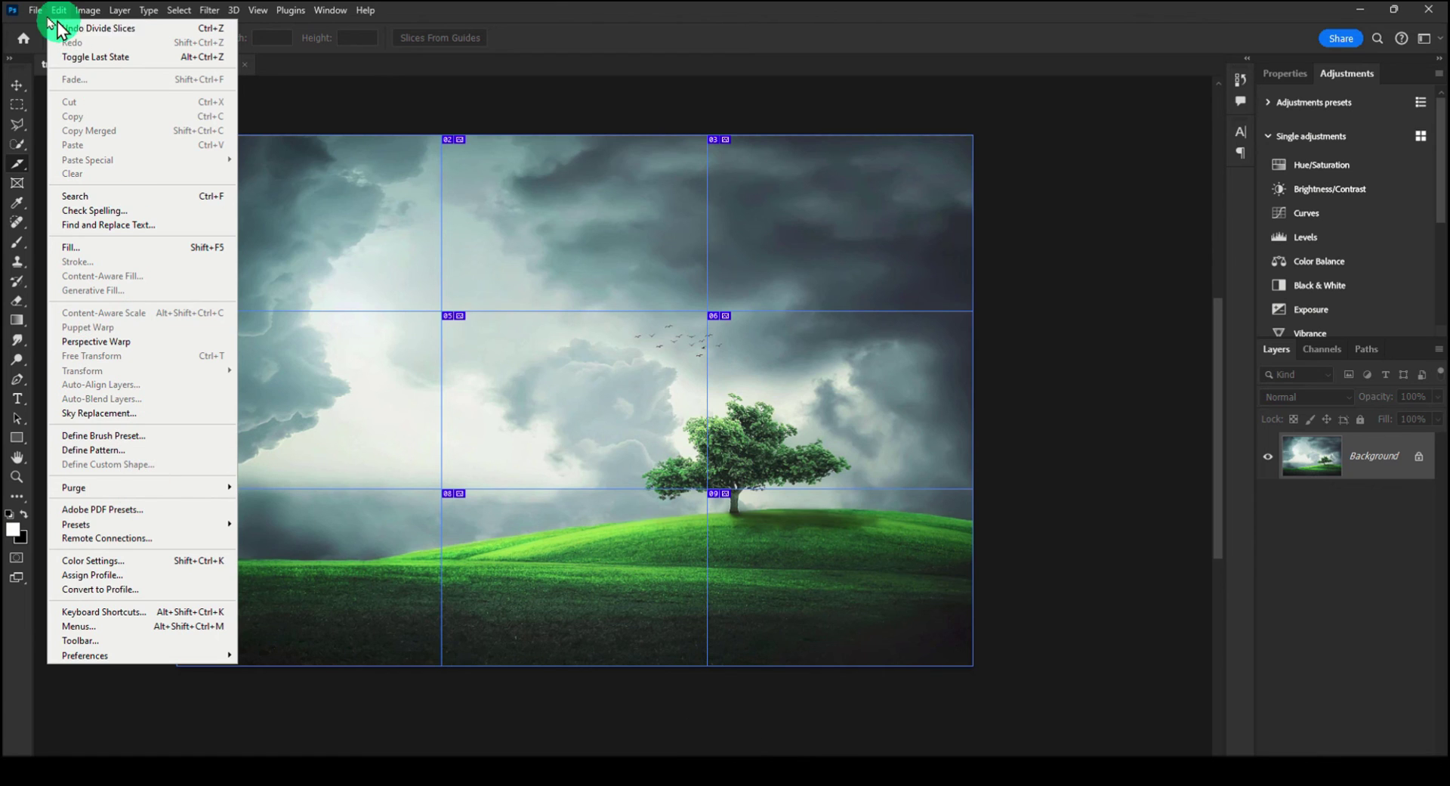
mouse_move(35, 10)
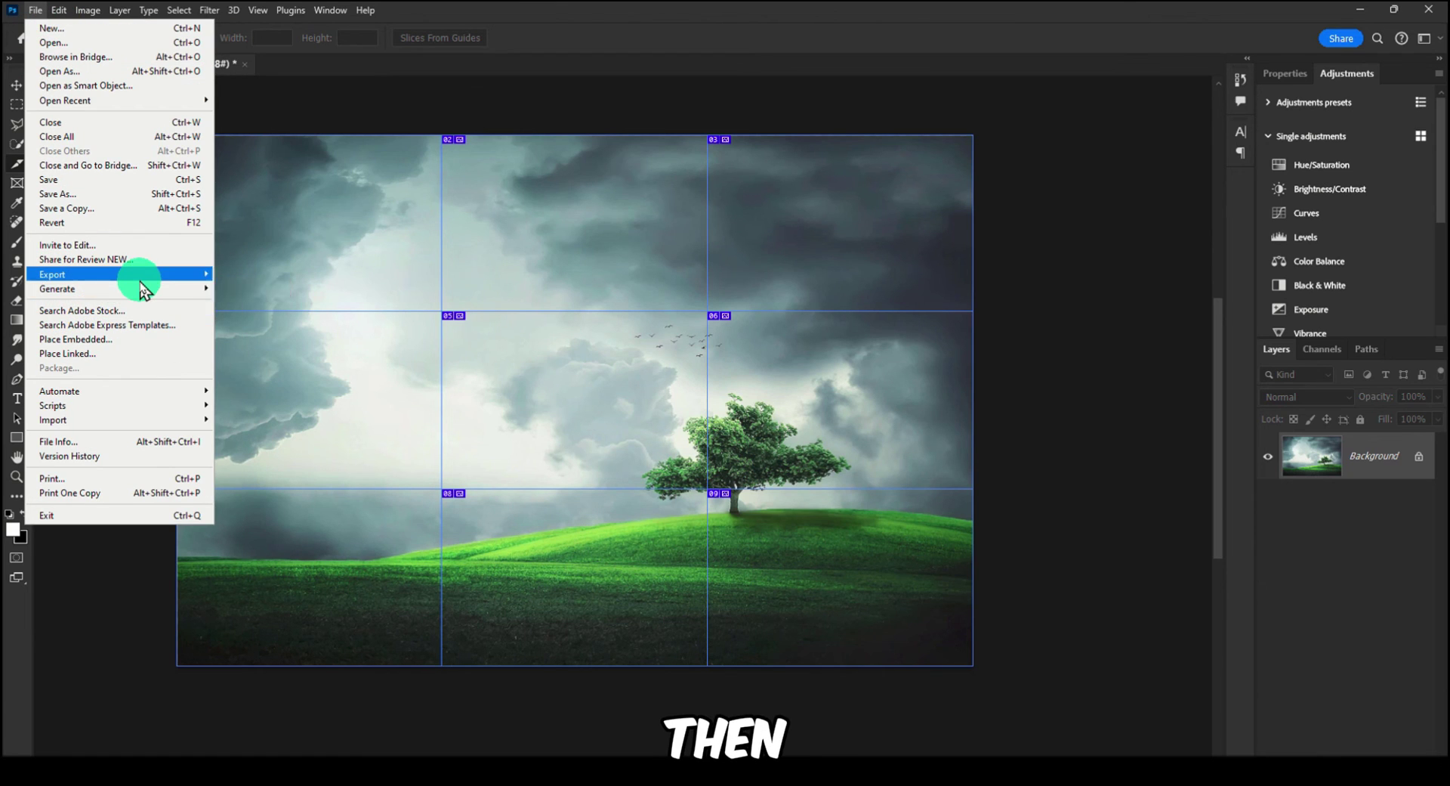
mouse_move(149, 282)
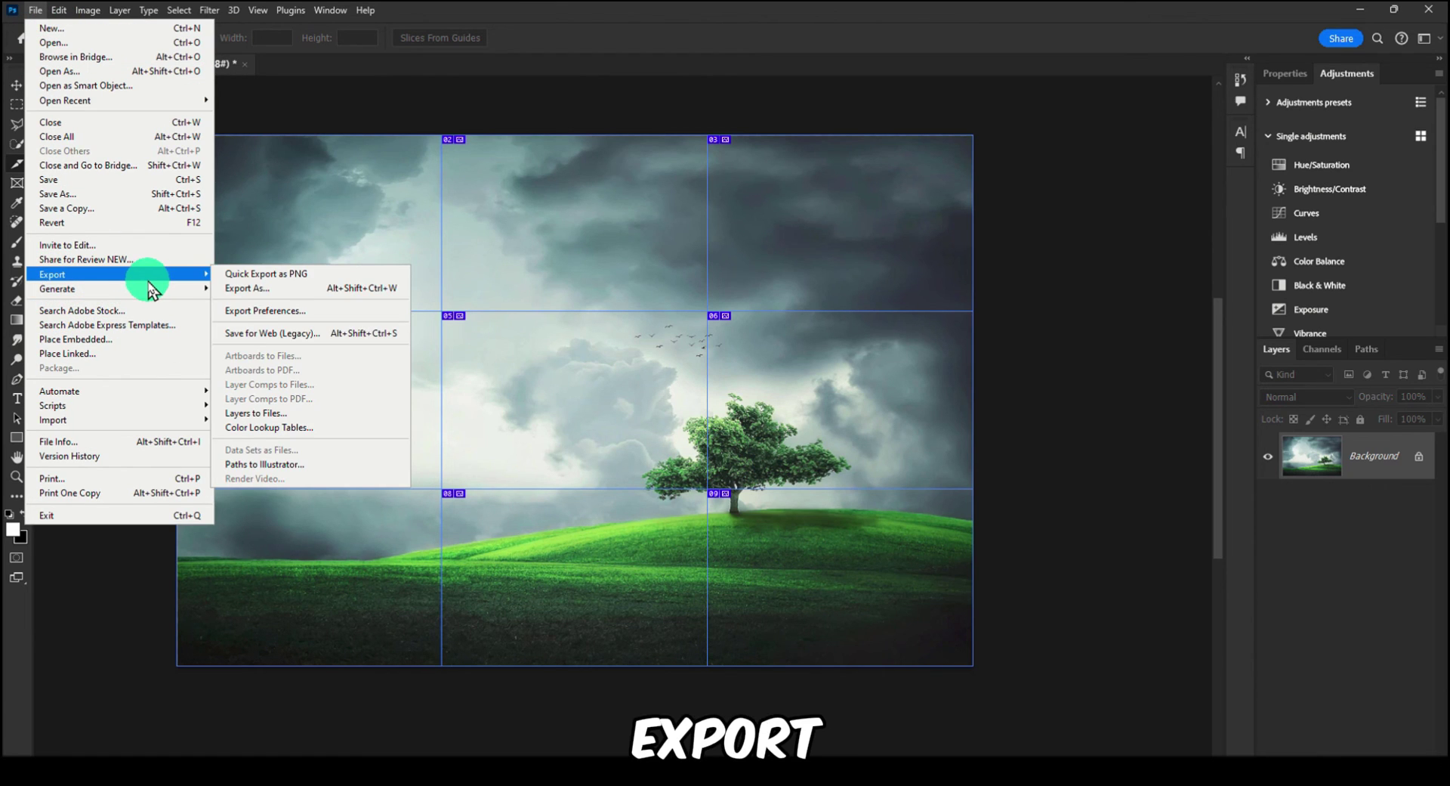
click(272, 333)
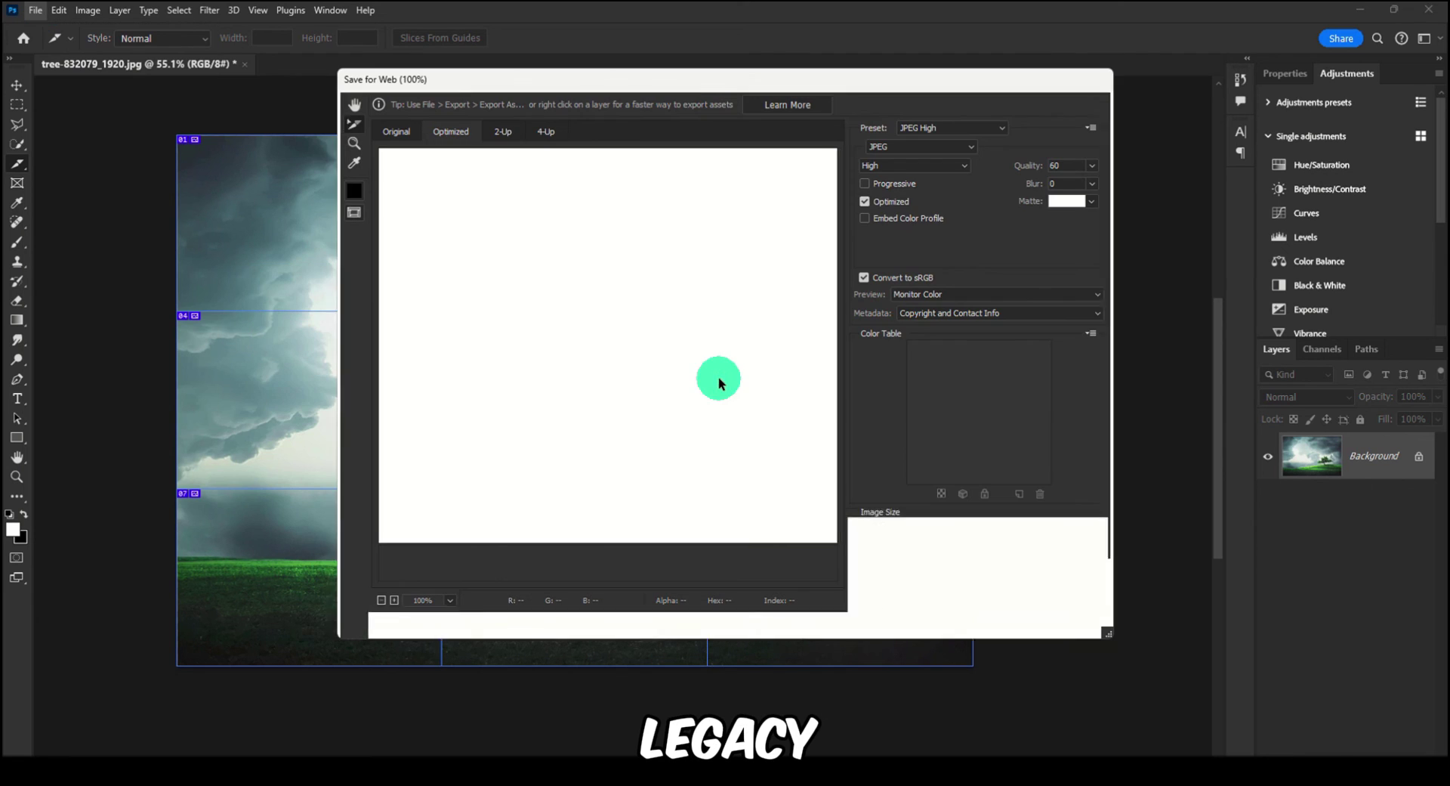
click(888, 147)
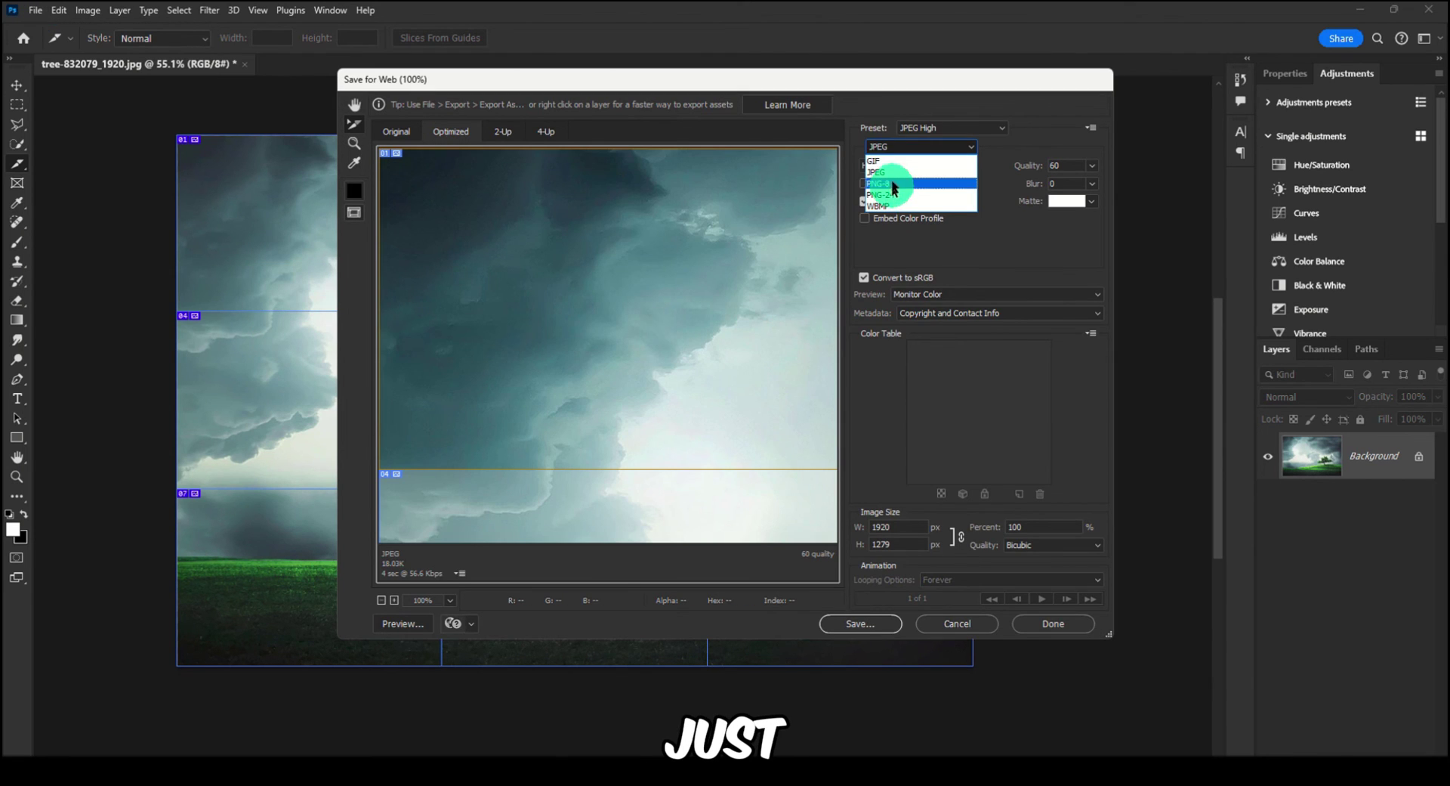
click(890, 174)
click(891, 167)
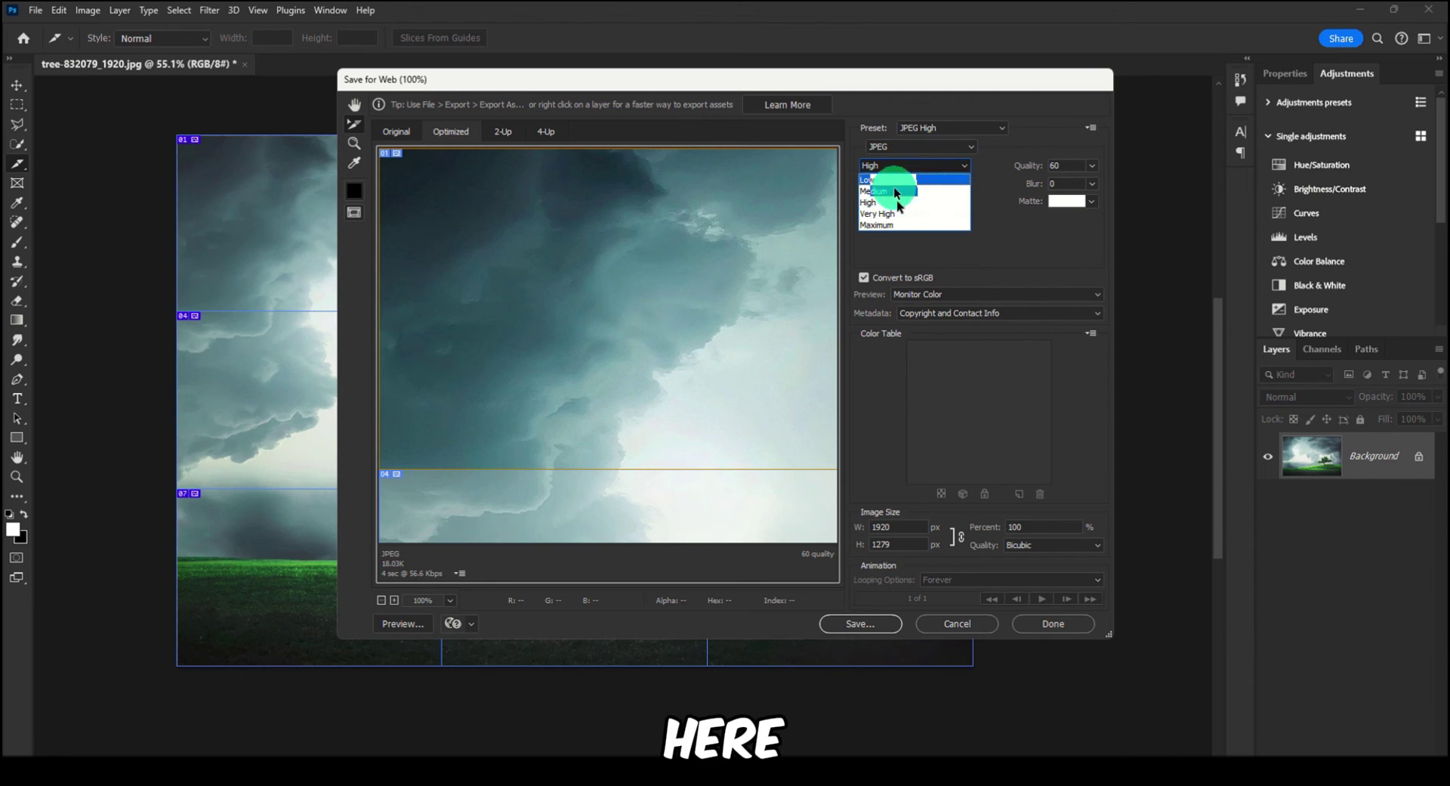
click(899, 220)
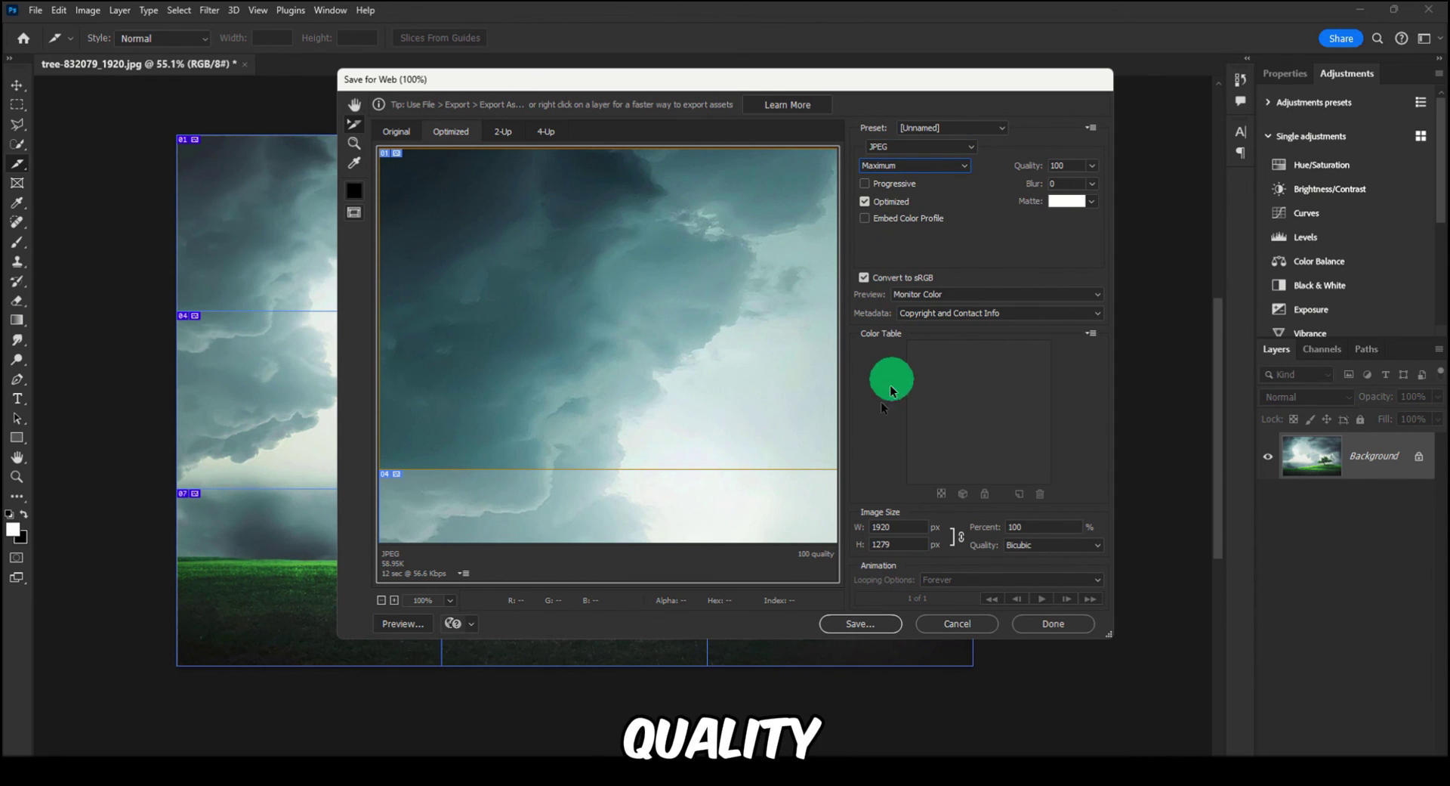
Save all nine slices as tree-832079_1920_01 to _09 in the images folder.
scroll(628, 408, down, 6)
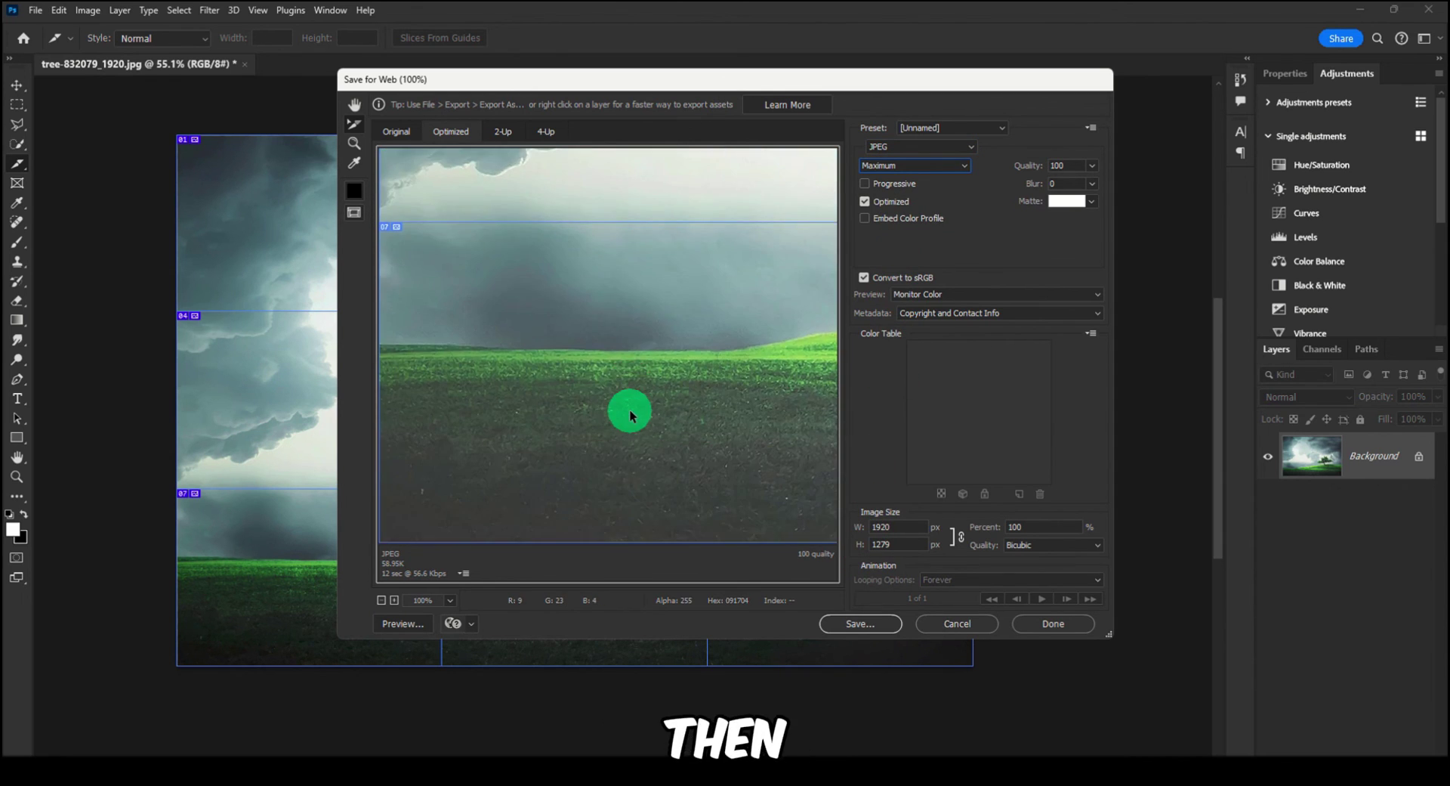
click(830, 622)
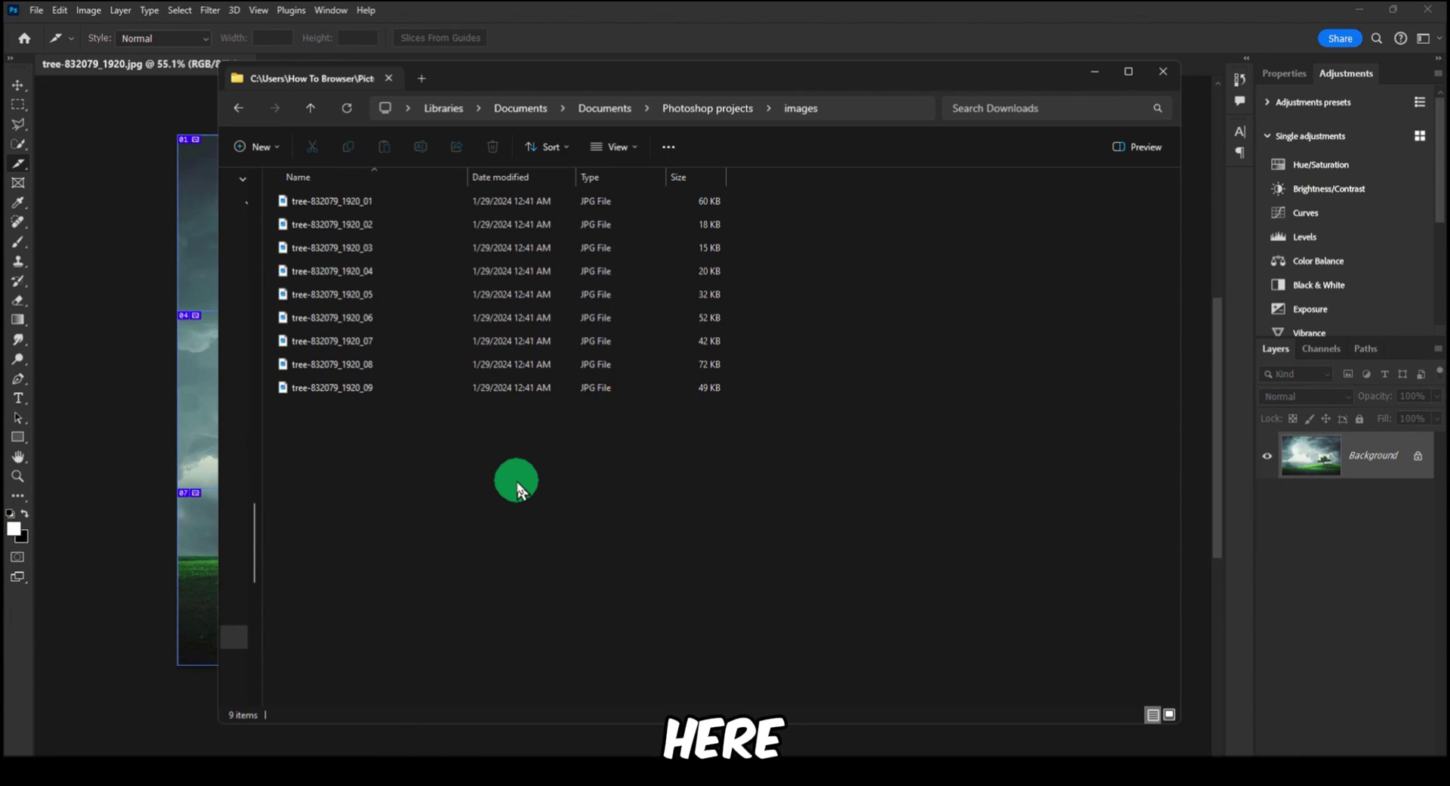
scroll(517, 488, up, 4)
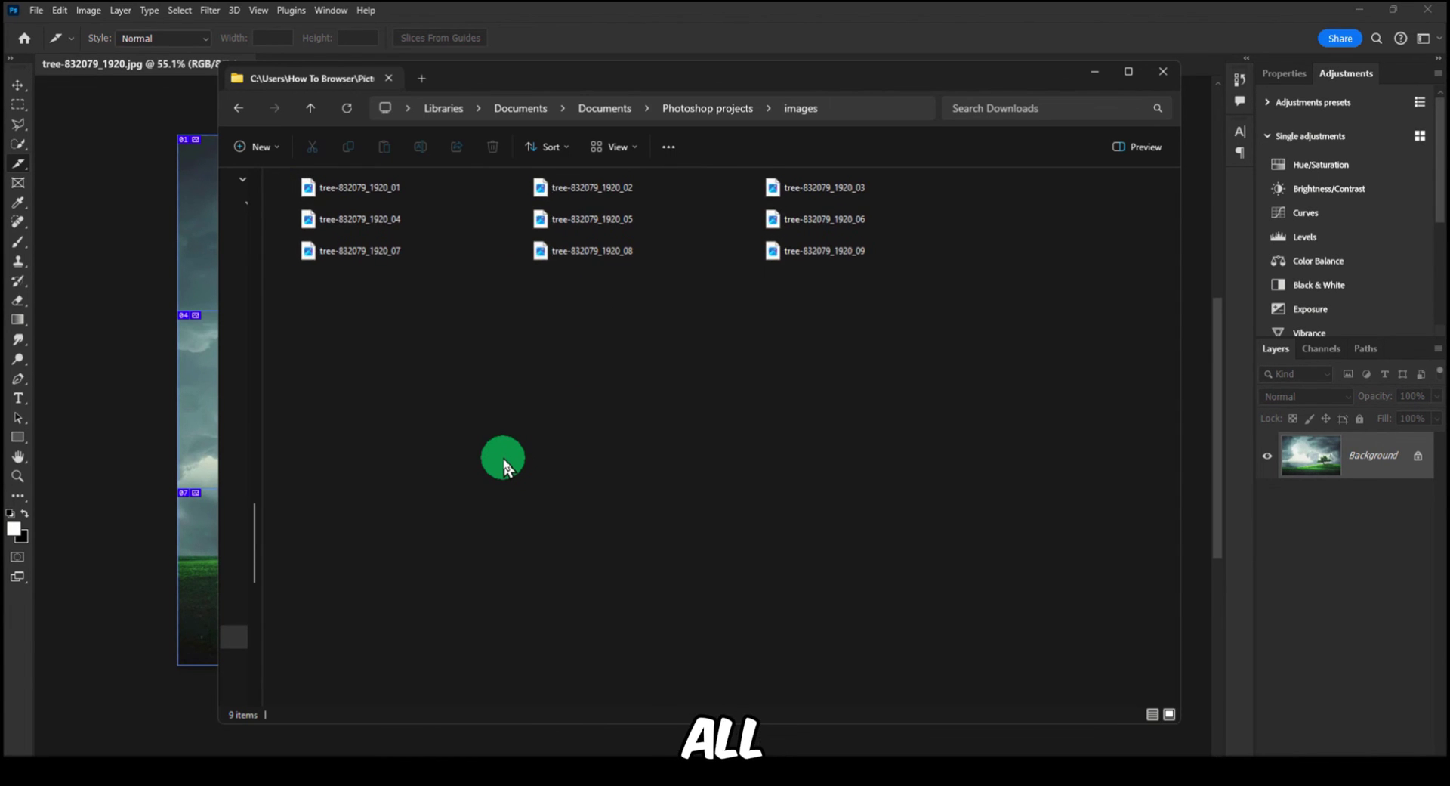
scroll(504, 462, up, 2)
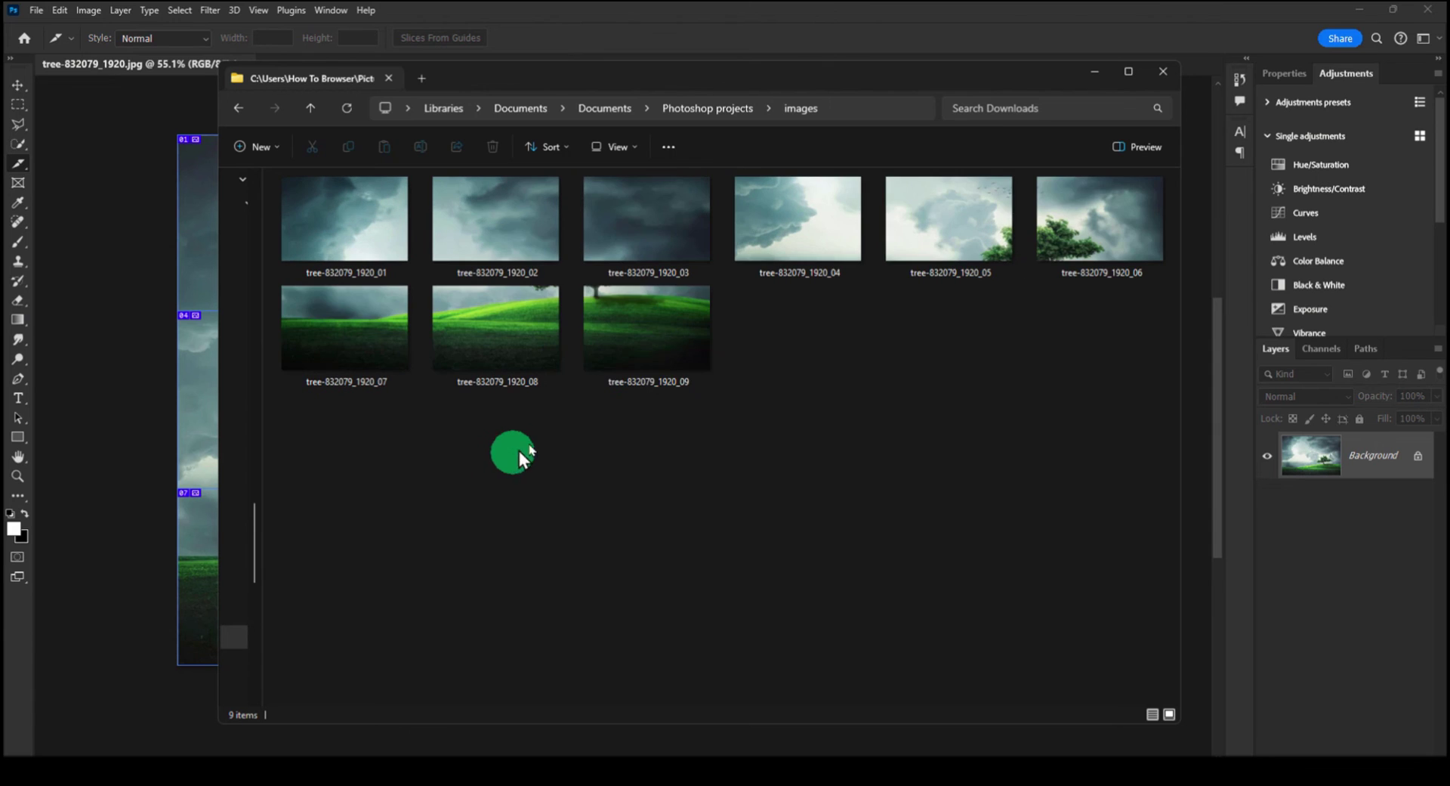
click(1090, 73)
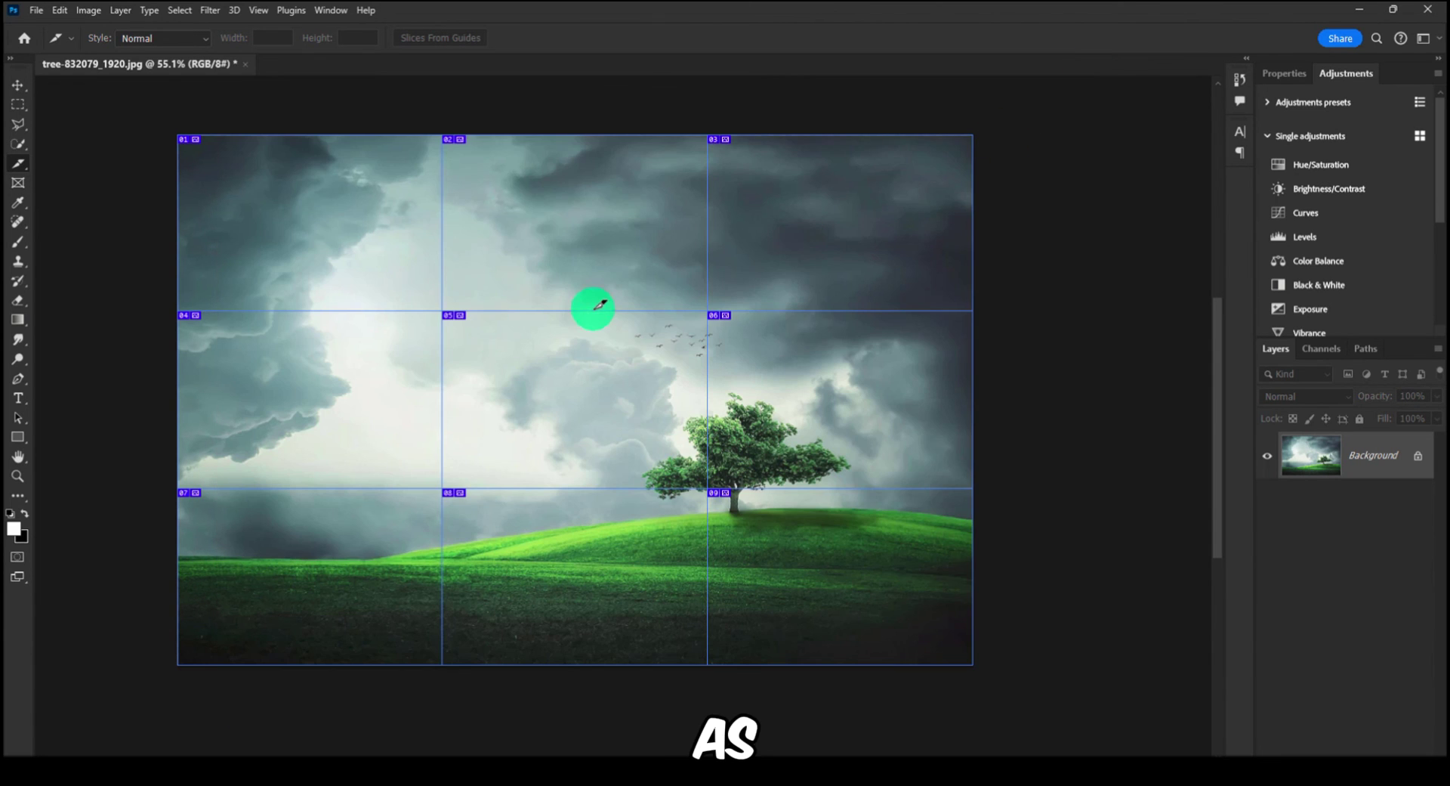